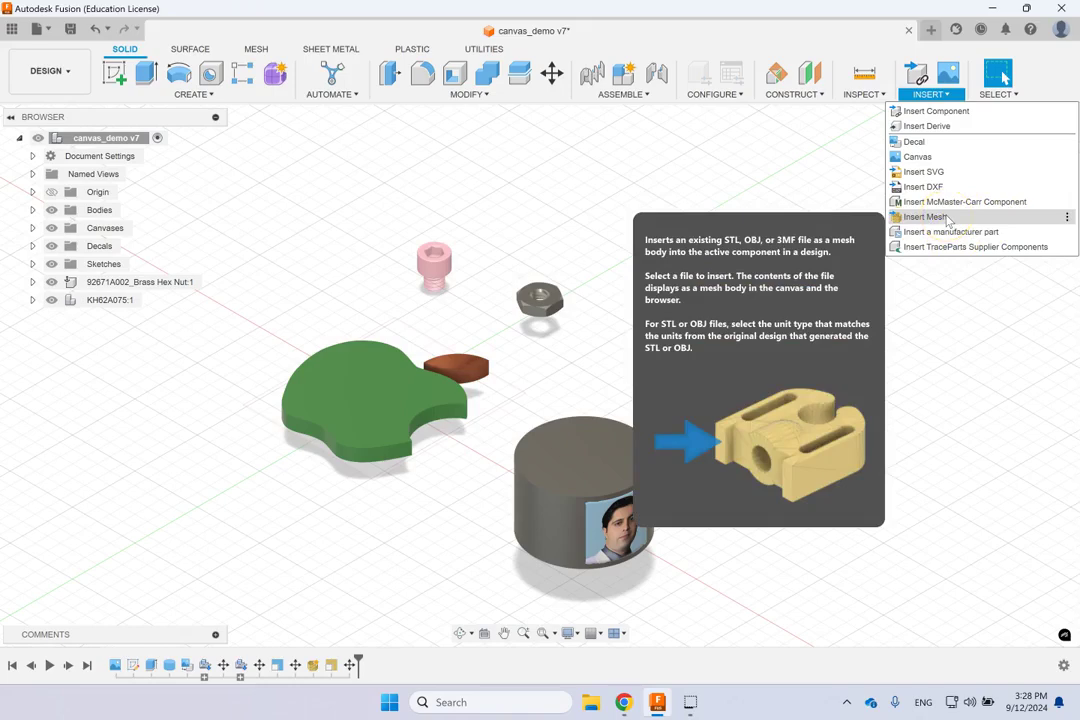
click(636, 147)
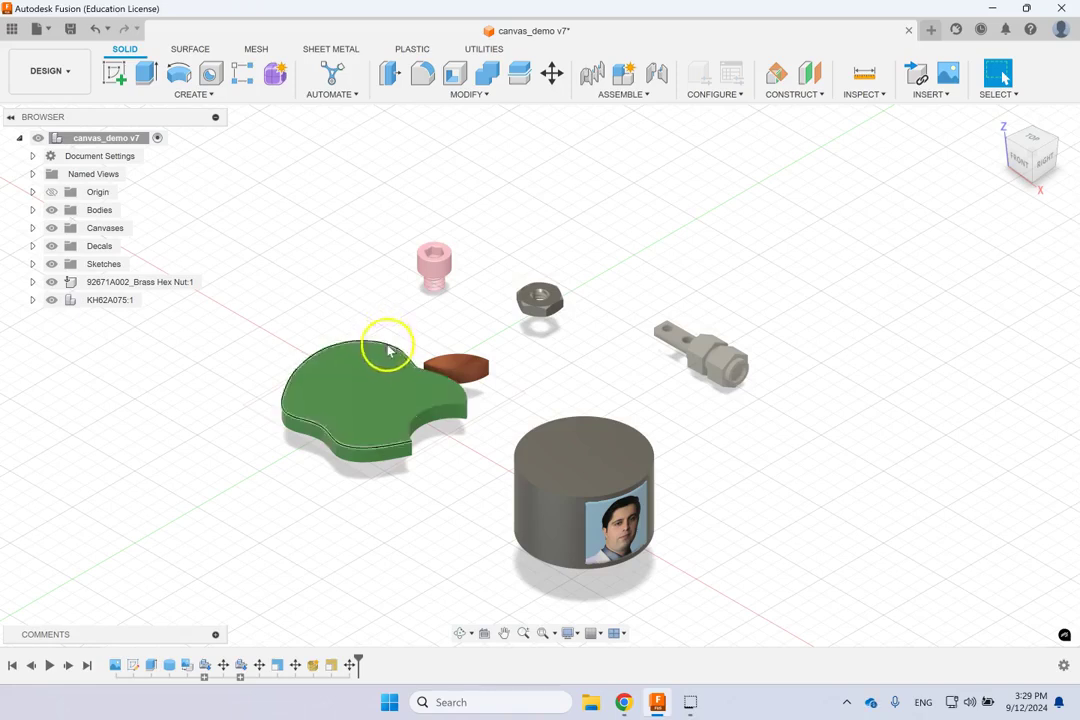
click(920, 95)
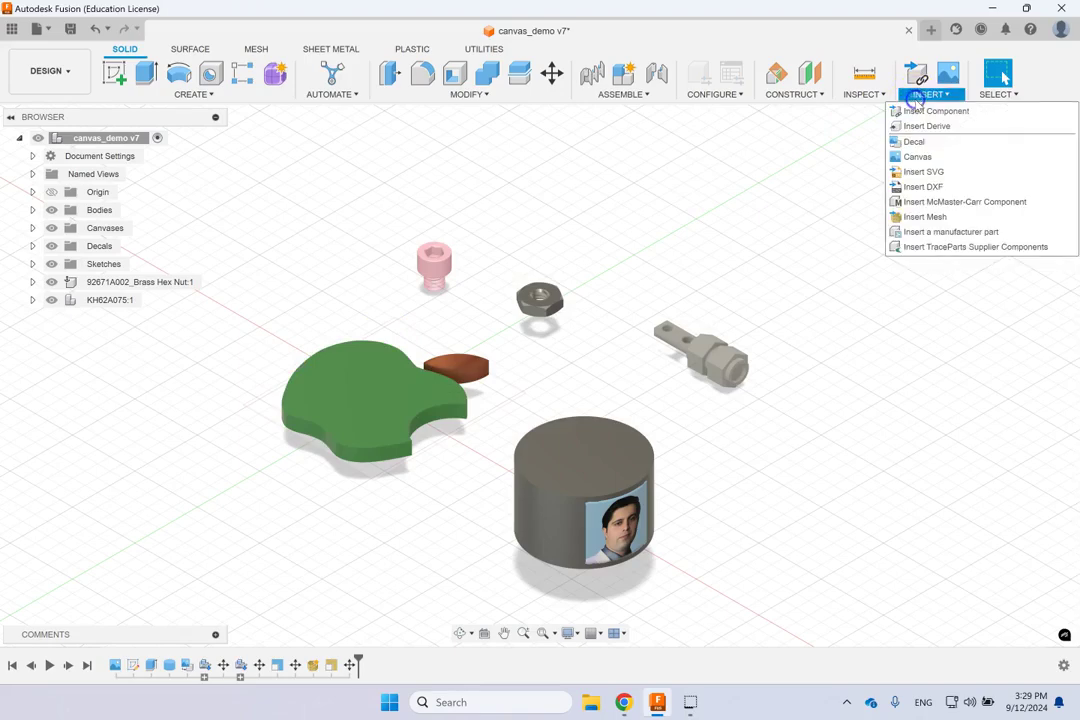
click(478, 164)
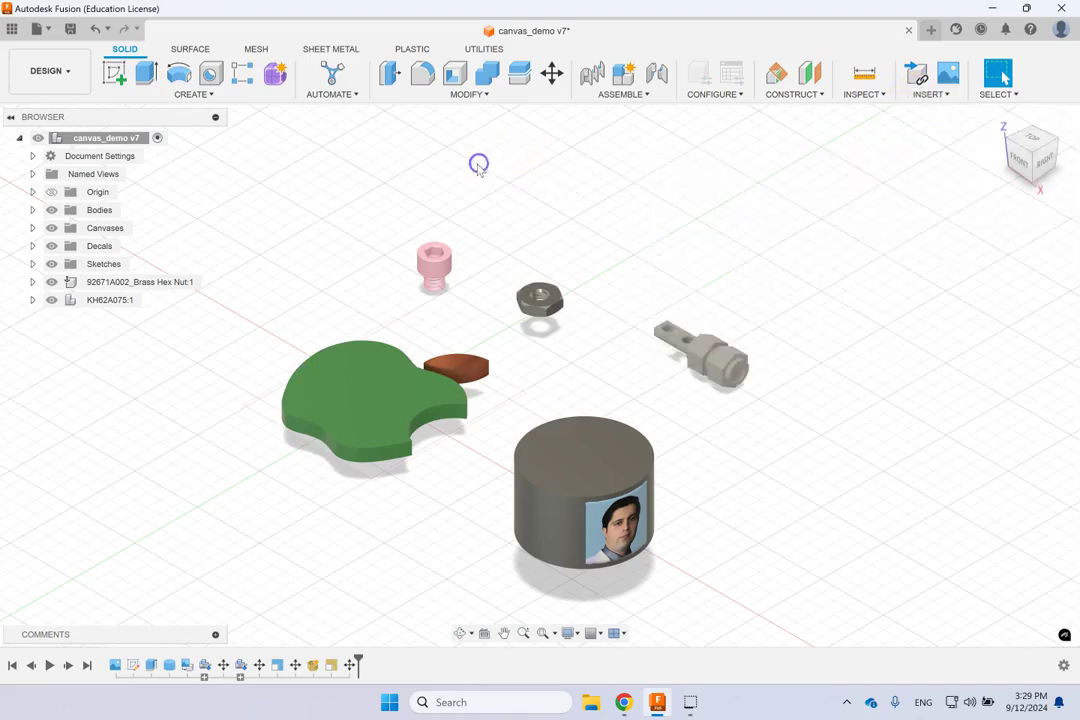
shift+middle_drag(420, 405, 438, 418)
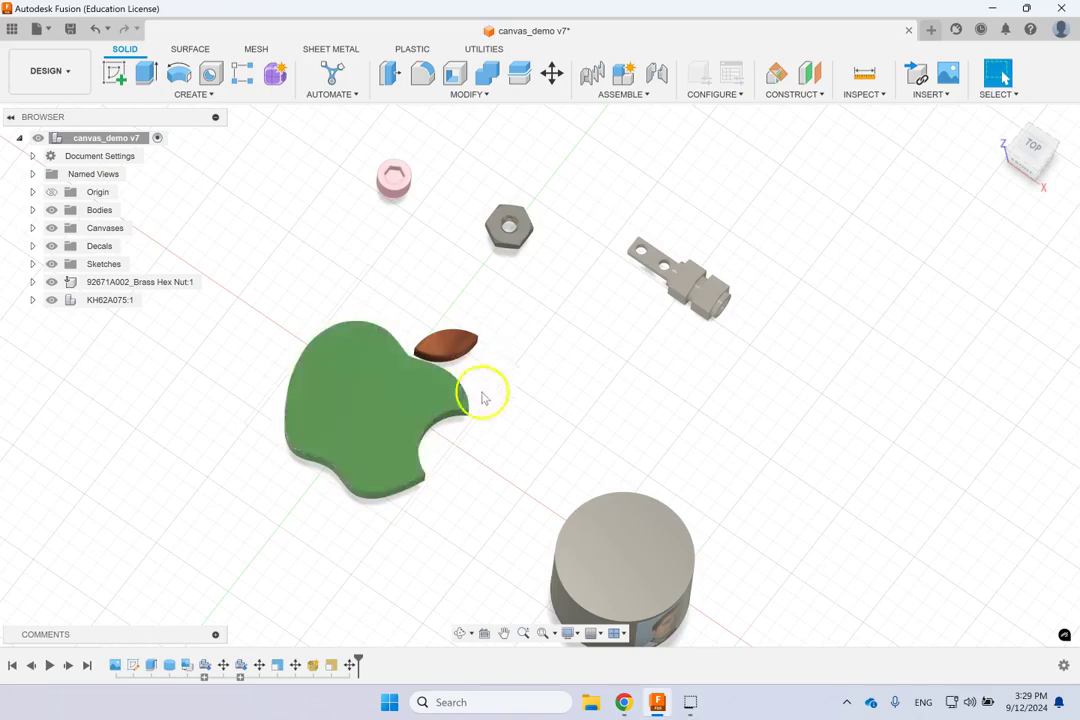
shift+middle_drag(513, 417, 509, 370)
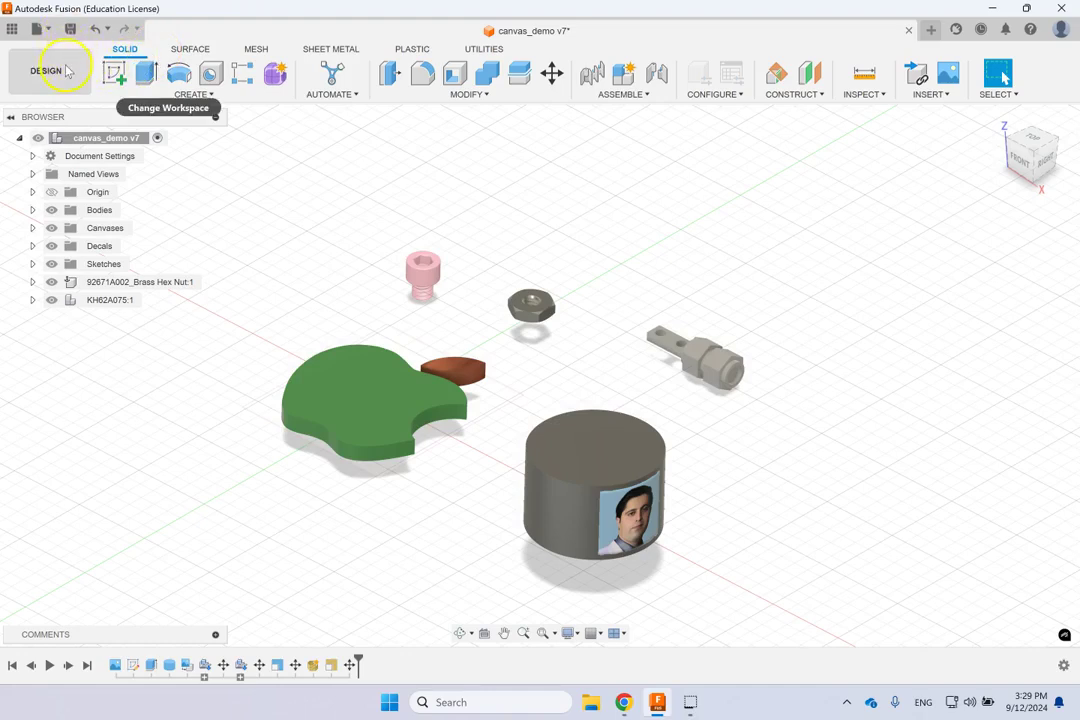
Save the canvas_demo design with the version description "User Saved" and create a new empty design.
click(70, 28)
click(535, 365)
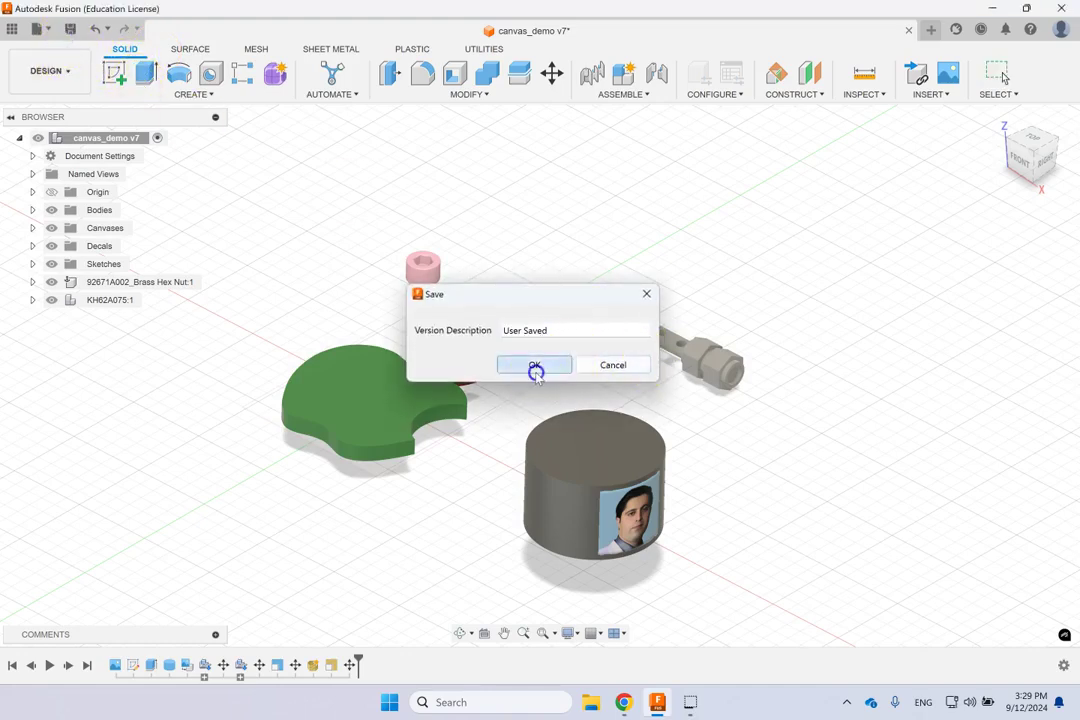
click(50, 28)
click(48, 49)
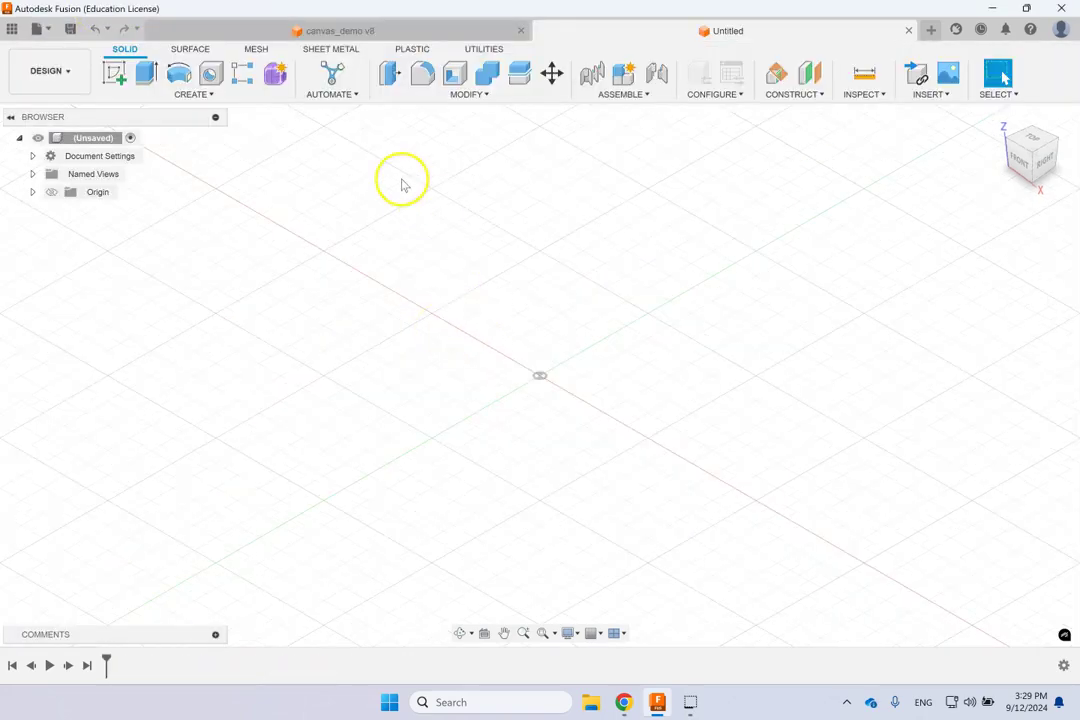
Create a new sketch on the origin's XY plane.
click(32, 192)
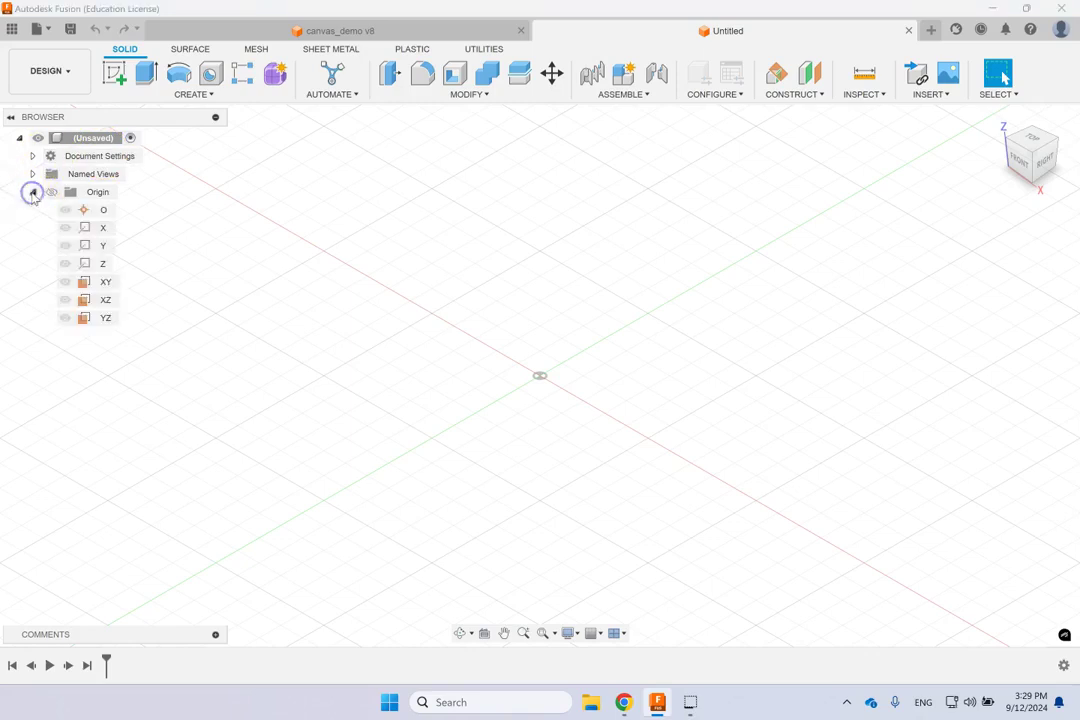
click(106, 283)
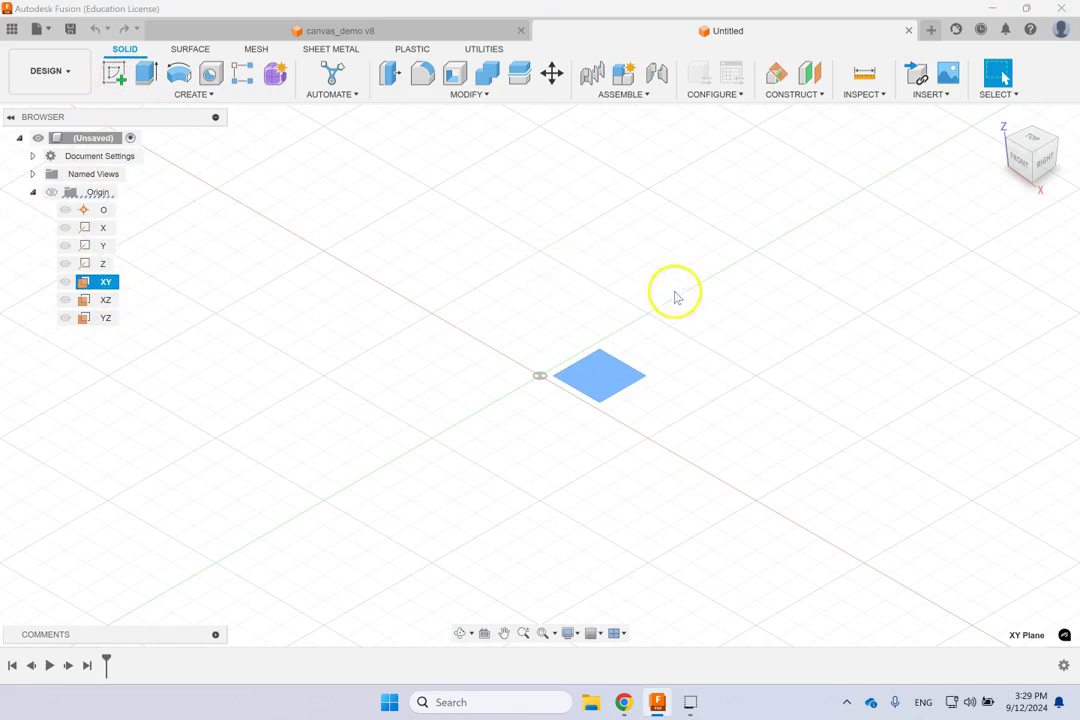
click(106, 75)
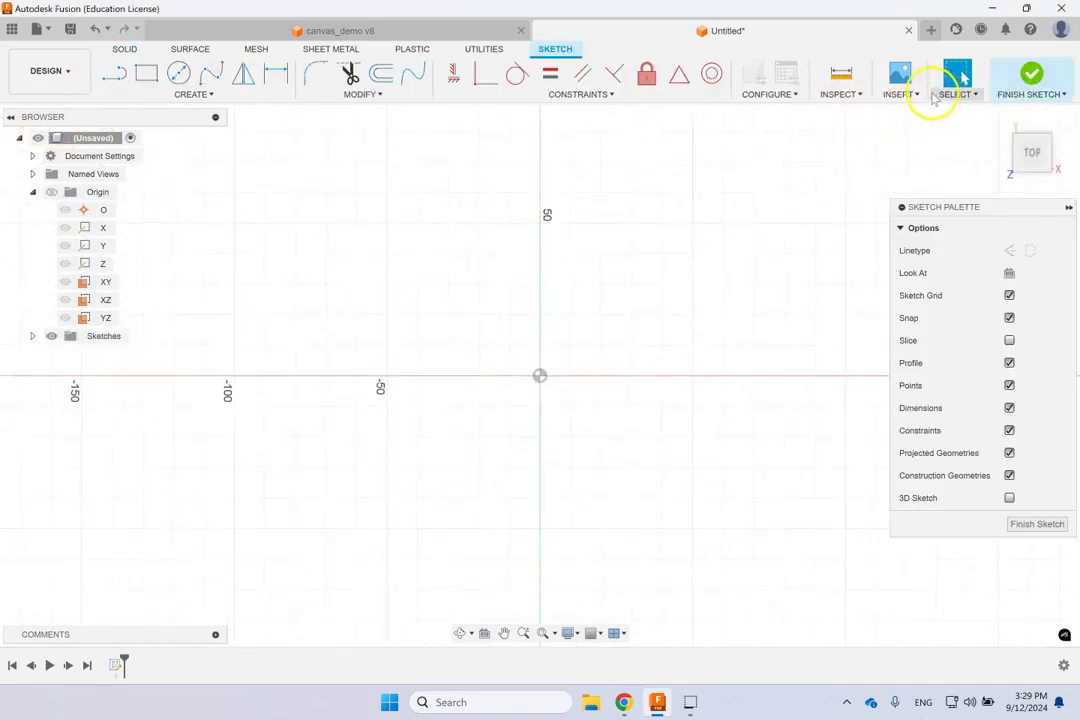
Insert Apple-Logo.jpg from the Fusion 360 folder in Downloads as a canvas on the XY plane.
click(905, 94)
click(920, 139)
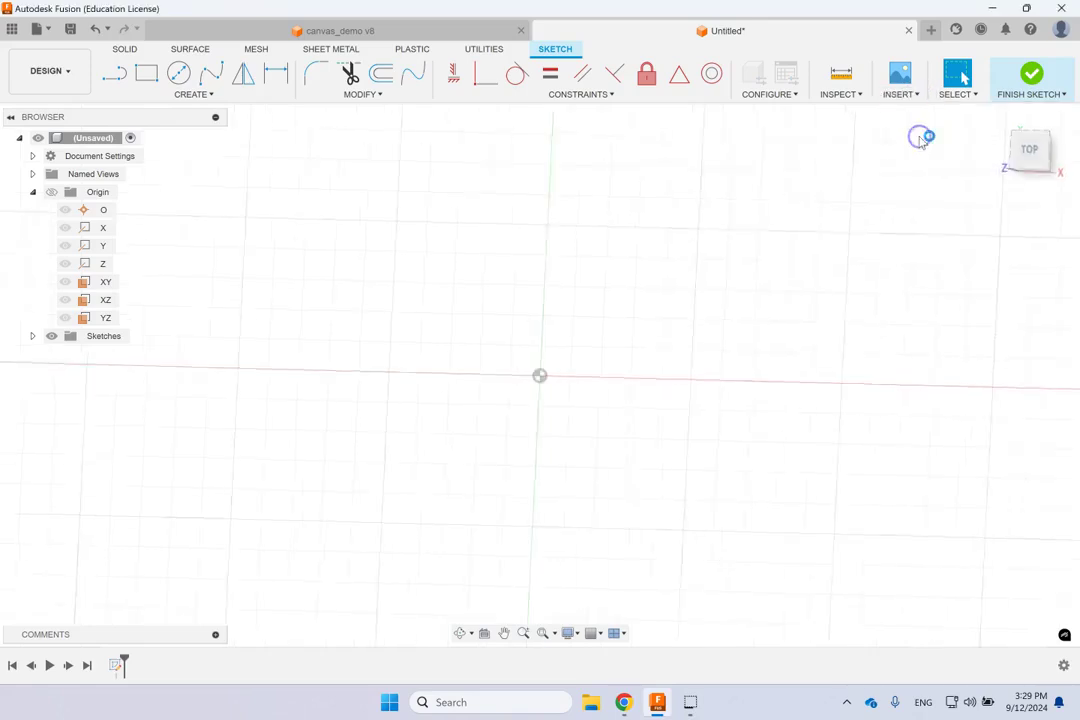
click(392, 497)
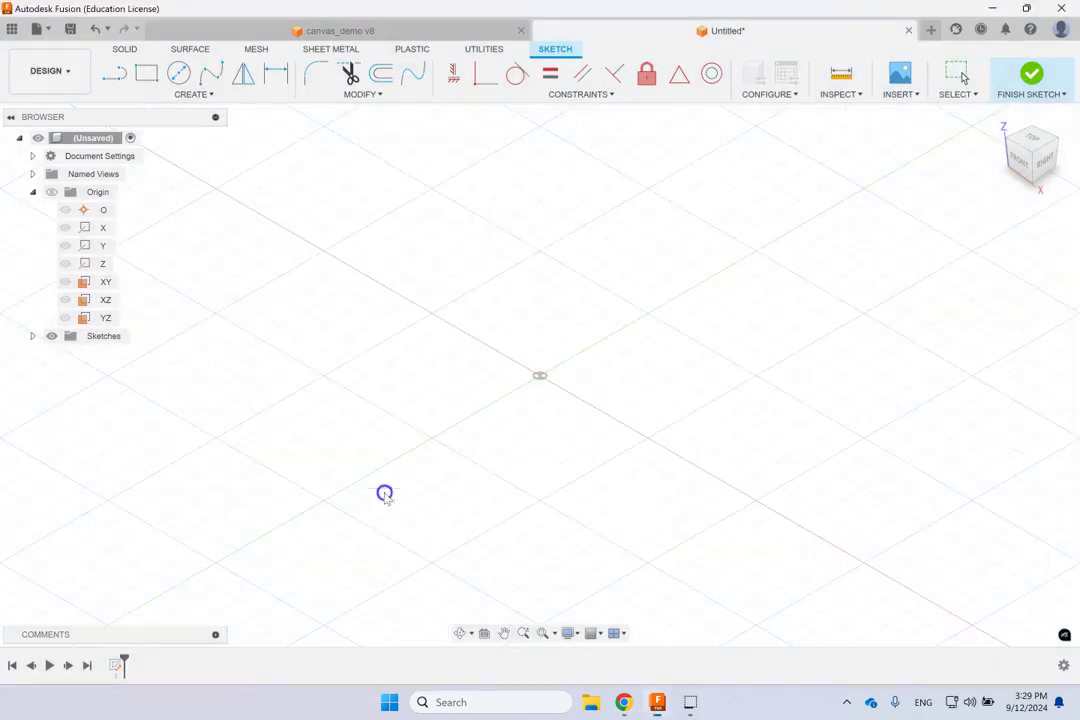
click(77, 204)
click(178, 150)
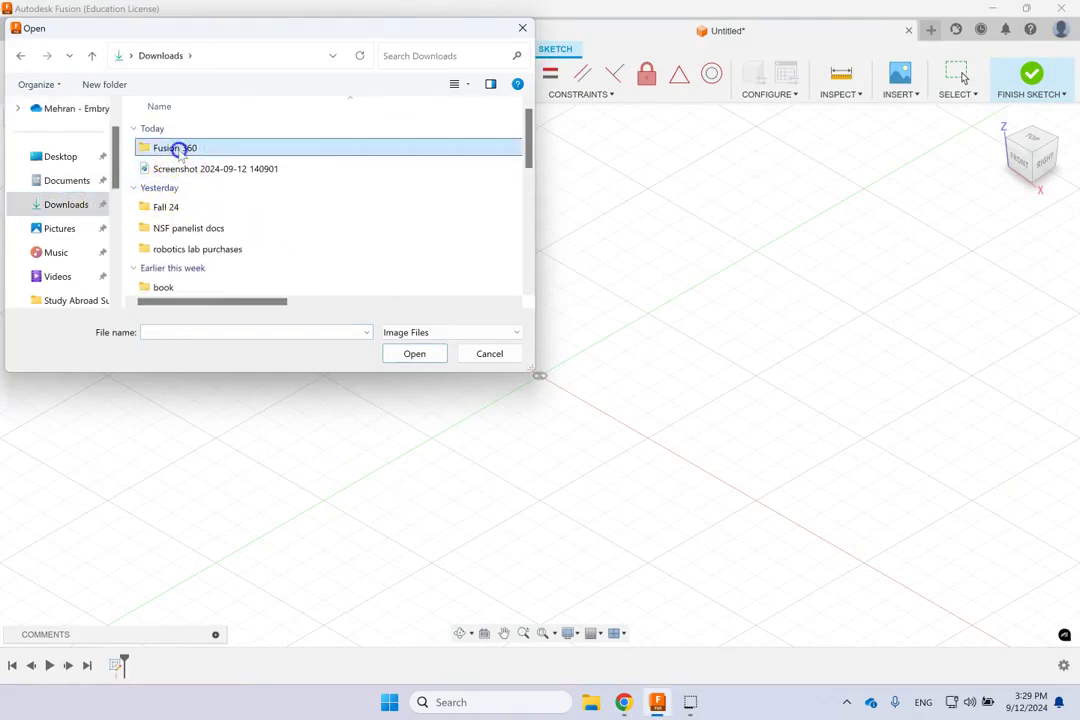
double_click(178, 150)
click(176, 148)
click(441, 355)
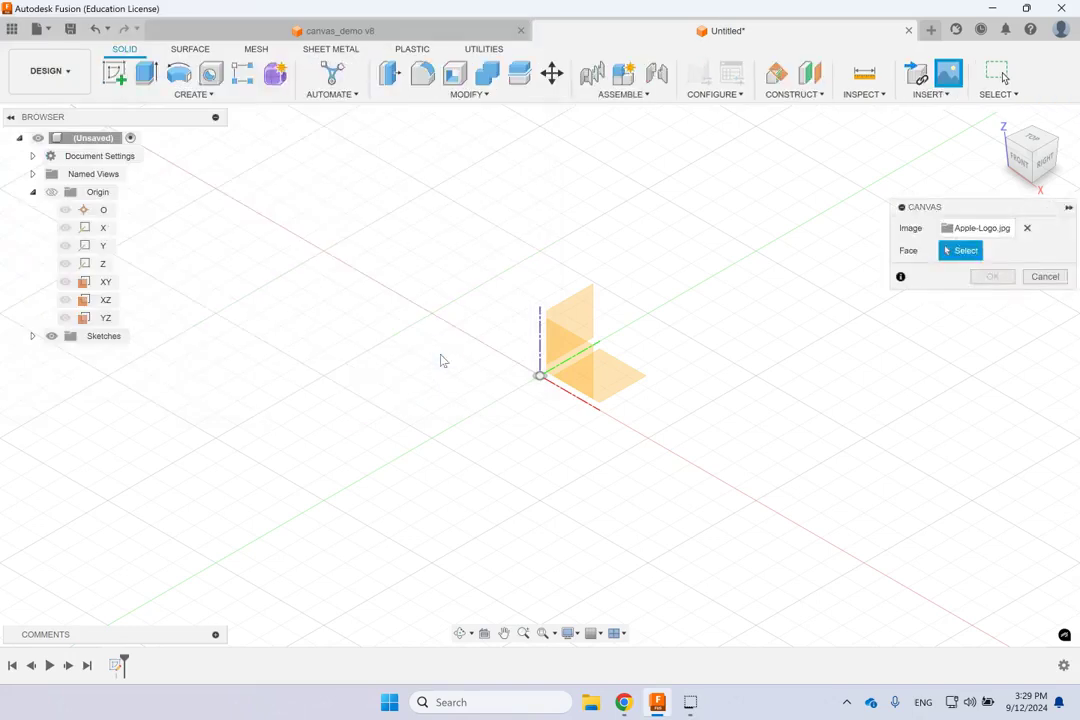
click(617, 379)
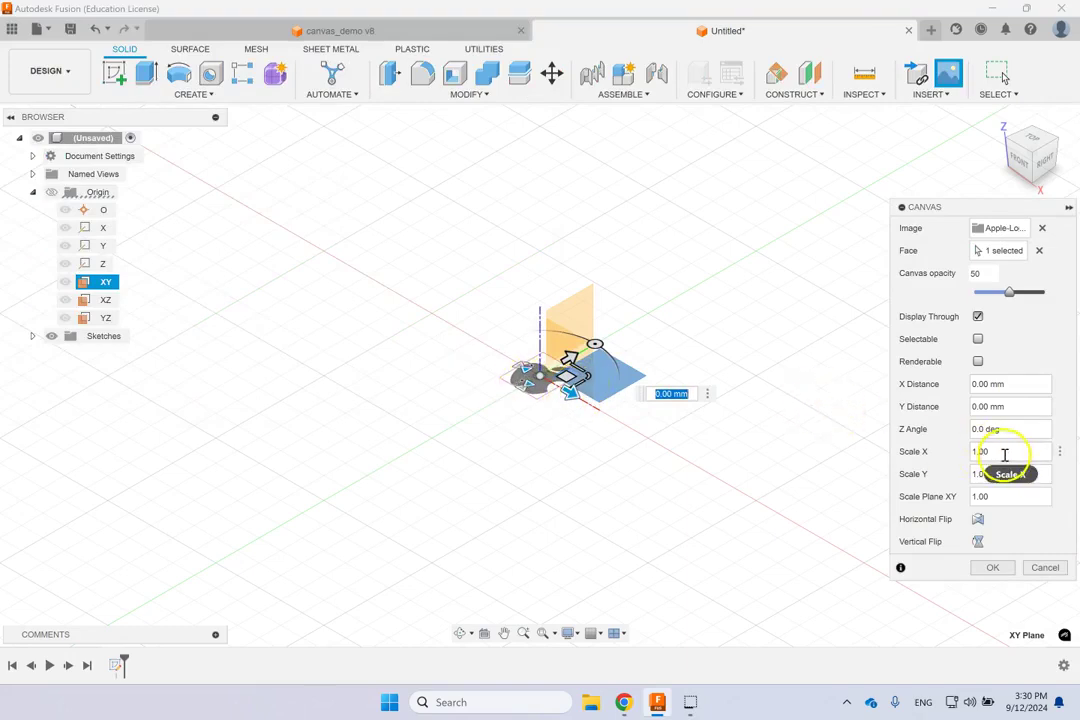
Set the canvas's Scale Plane XY to 3 and accept the canvas placement.
double_click(1005, 452)
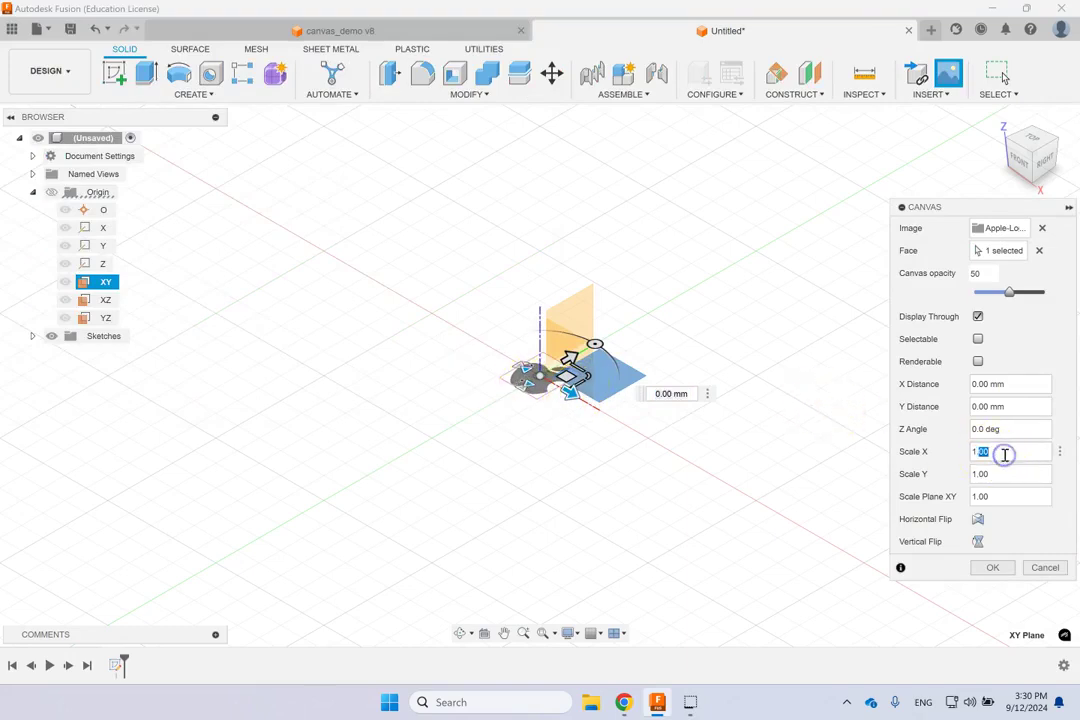
double_click(991, 496)
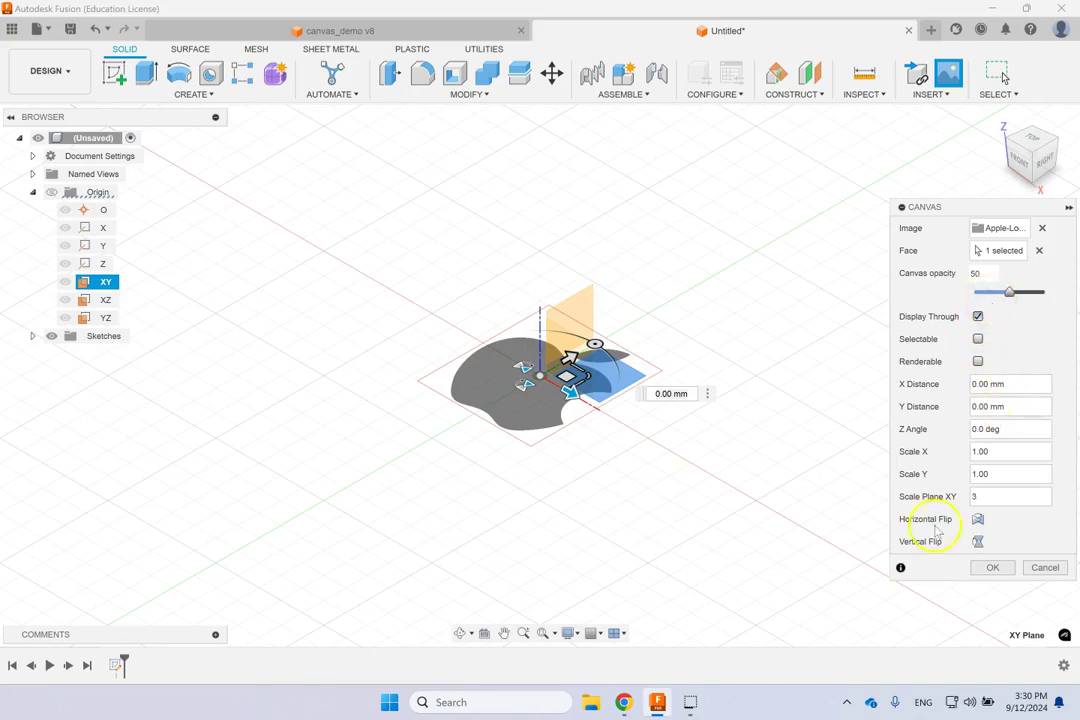
click(978, 541)
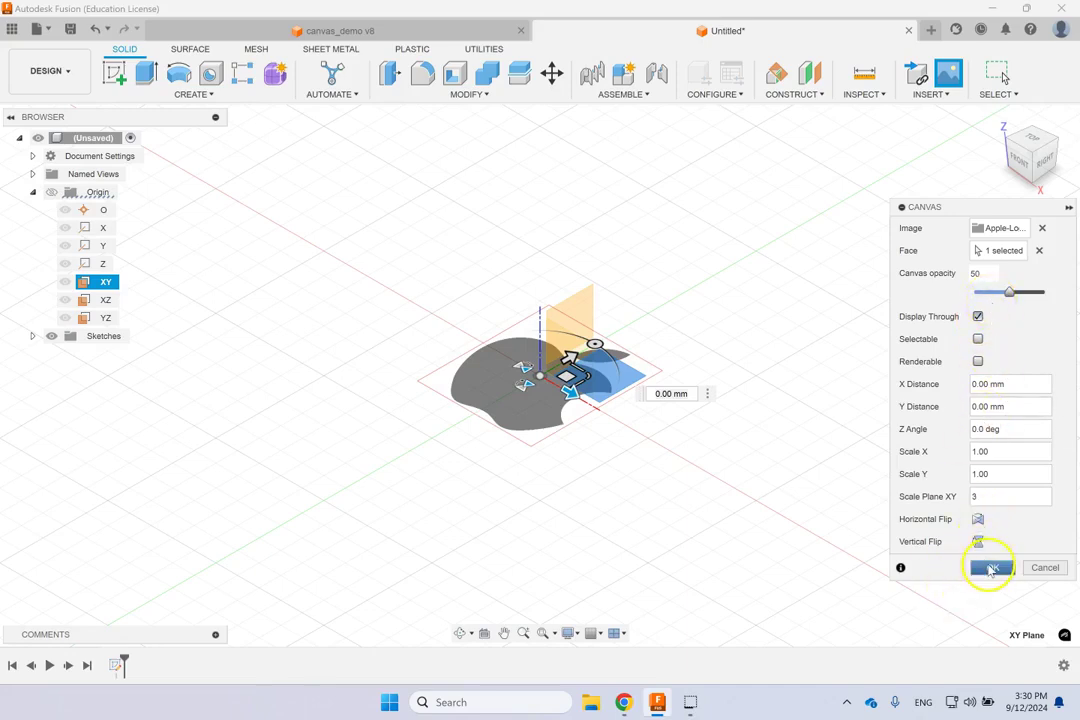
click(990, 567)
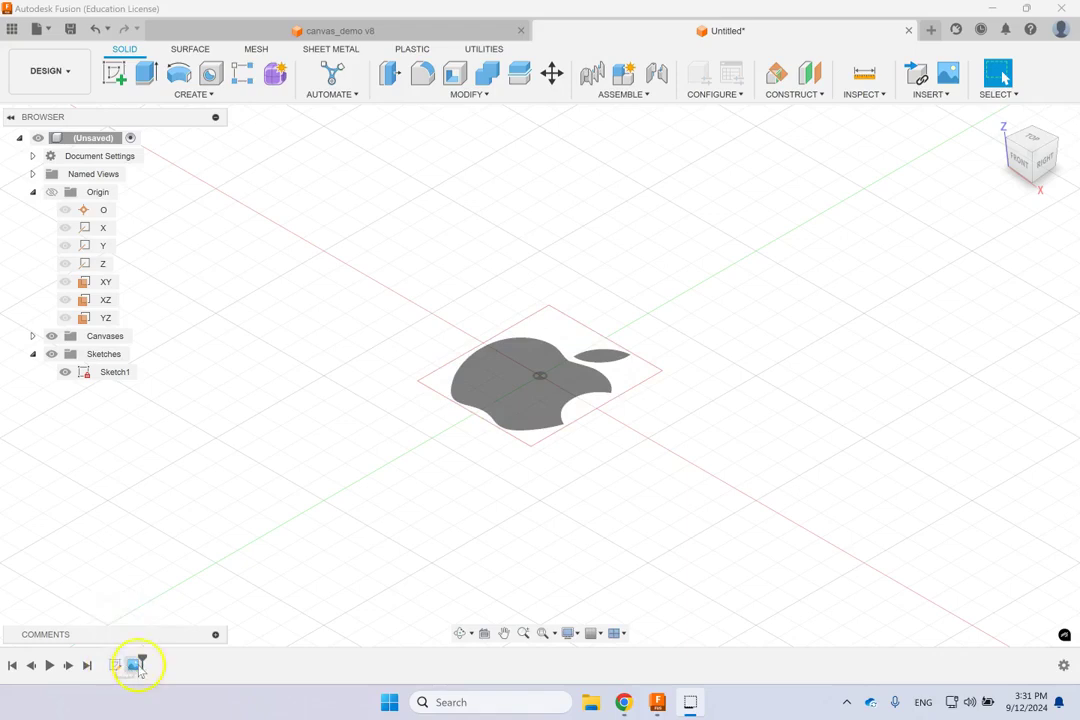
Open Sketch1 for editing to check whether the logo canvas is available in it, and finish the sketch.
click(116, 666)
click(117, 667)
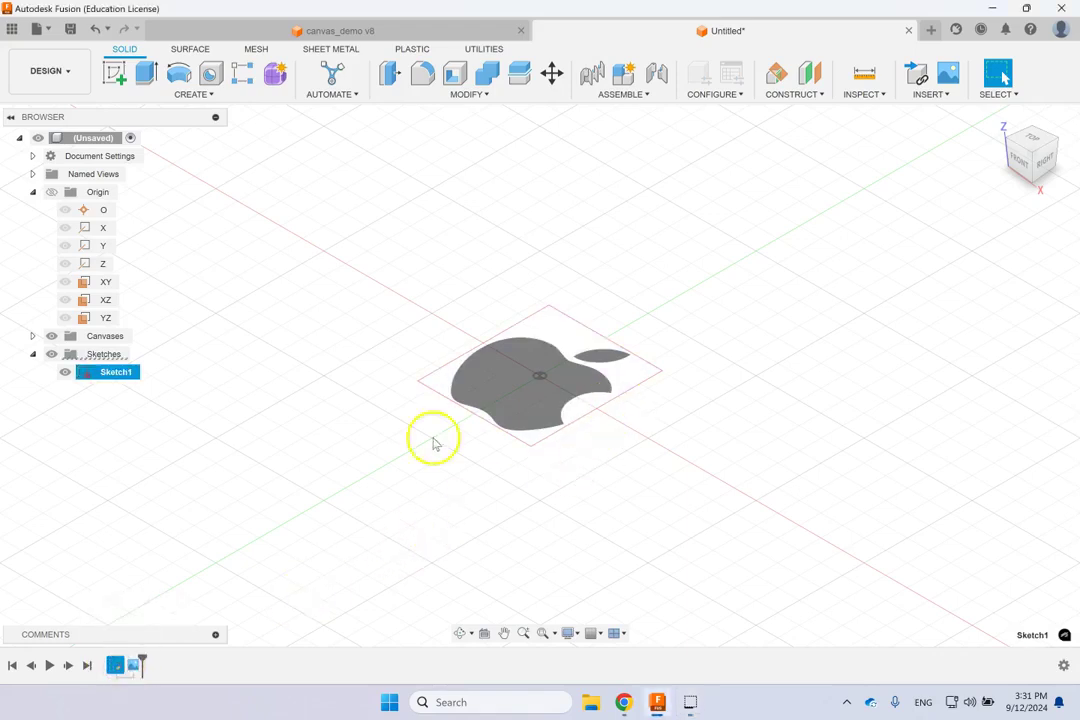
click(290, 366)
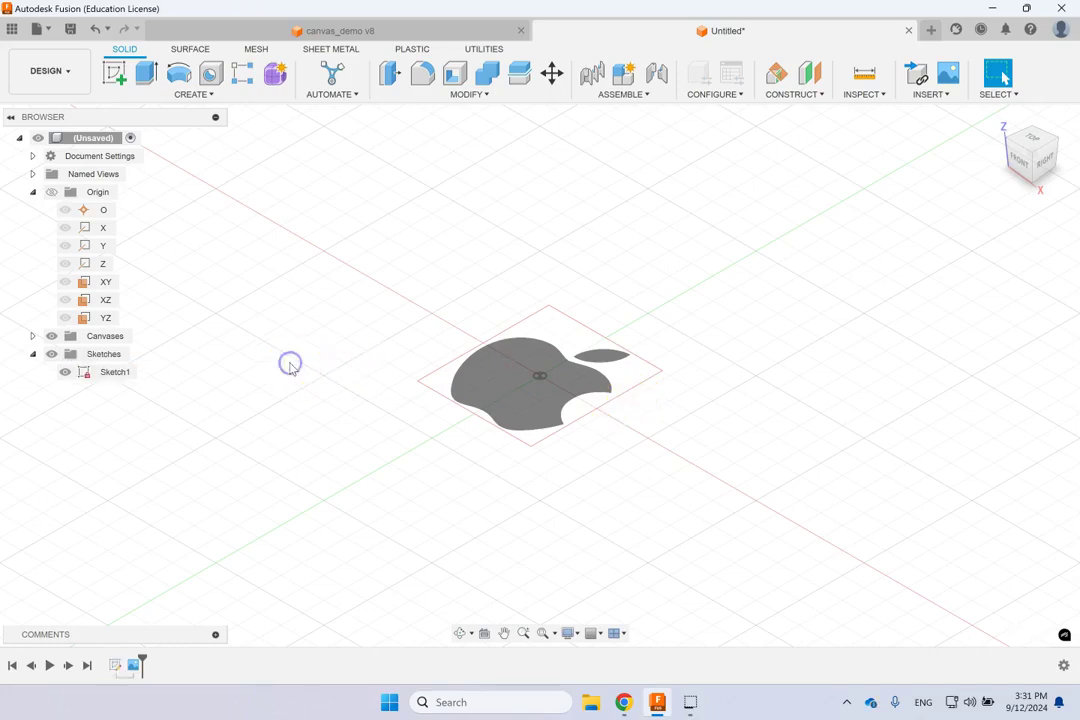
right_click(115, 372)
click(172, 417)
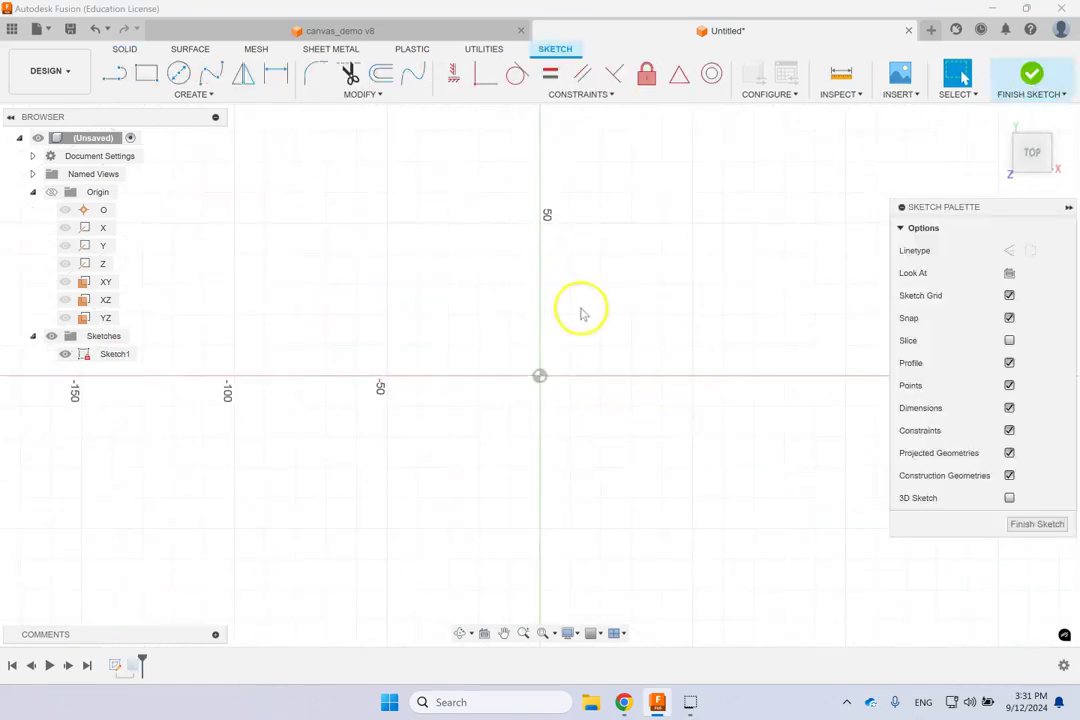
mouse_move(1028, 133)
right_click(988, 91)
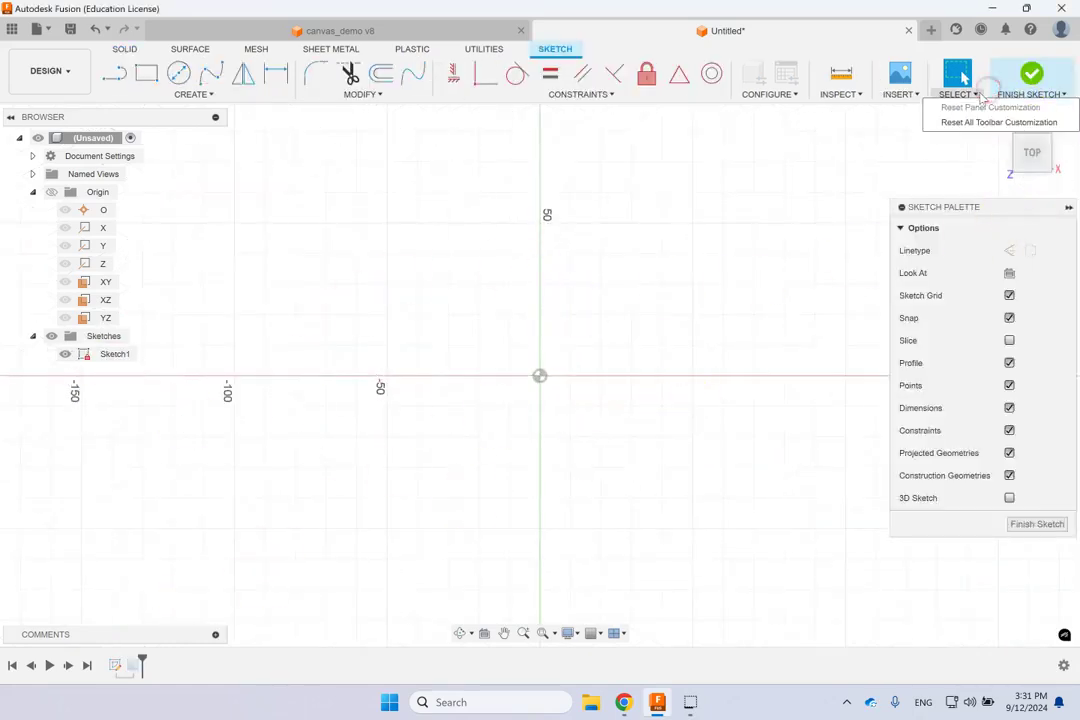
click(1031, 75)
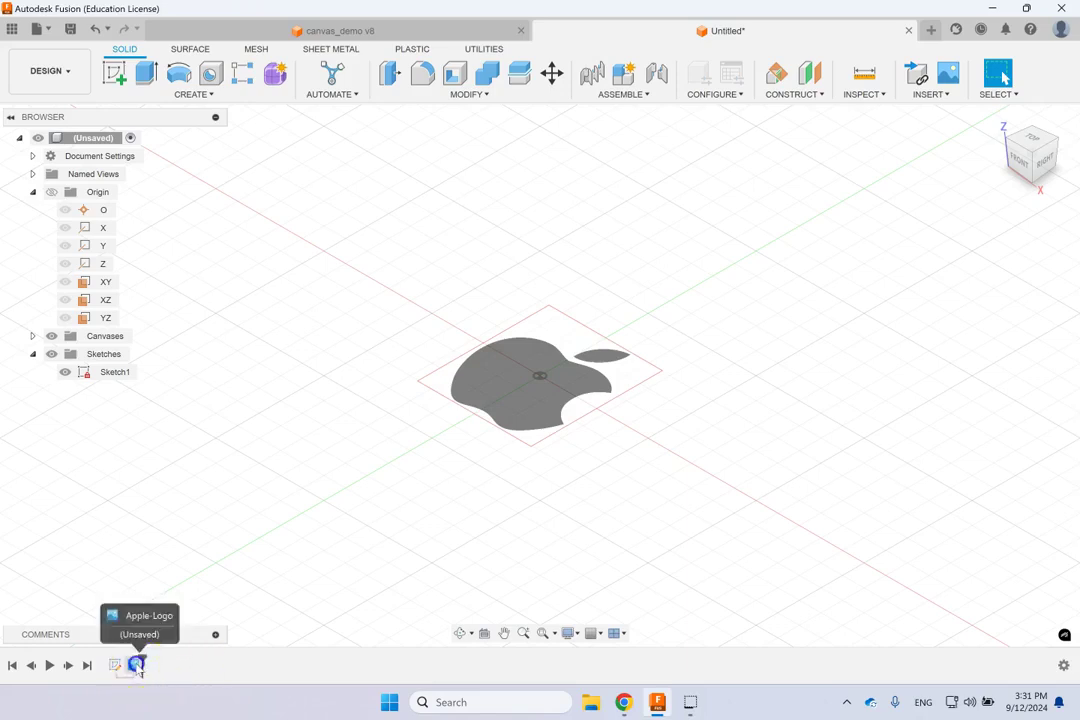
Reorder the Apple-Logo canvas so that it comes before Sketch1 in the design history.
click(133, 667)
drag(108, 666, 110, 665)
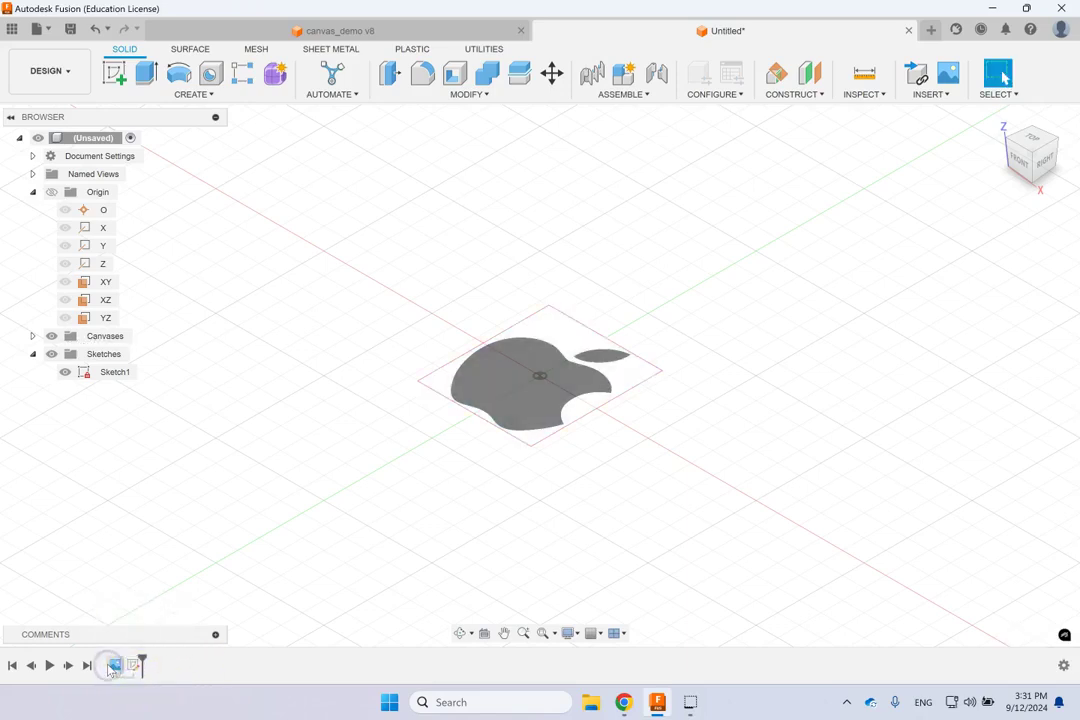
click(365, 543)
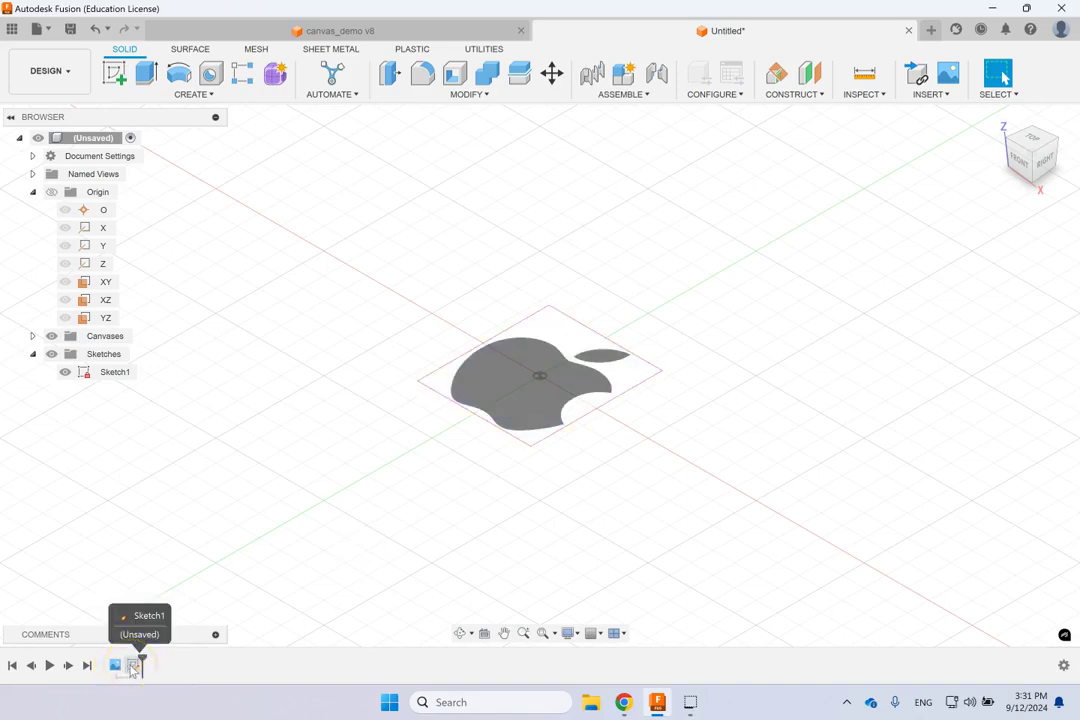
Reopen Sketch1 for editing with the logo canvas as the tracing background.
click(133, 666)
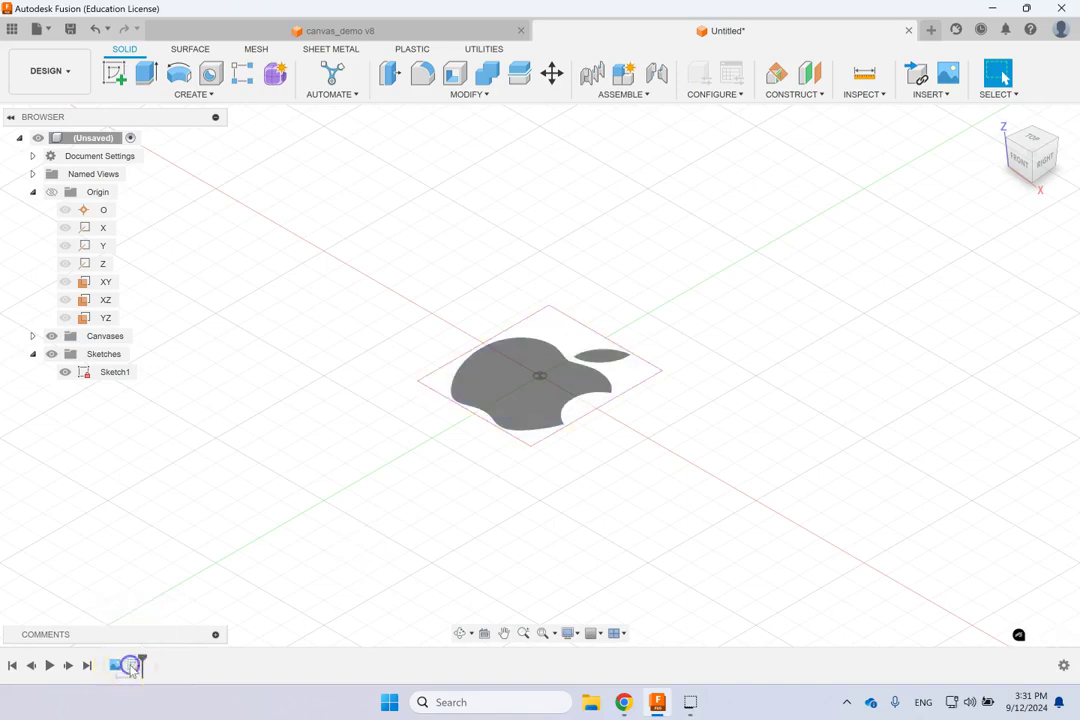
right_click(124, 380)
click(168, 403)
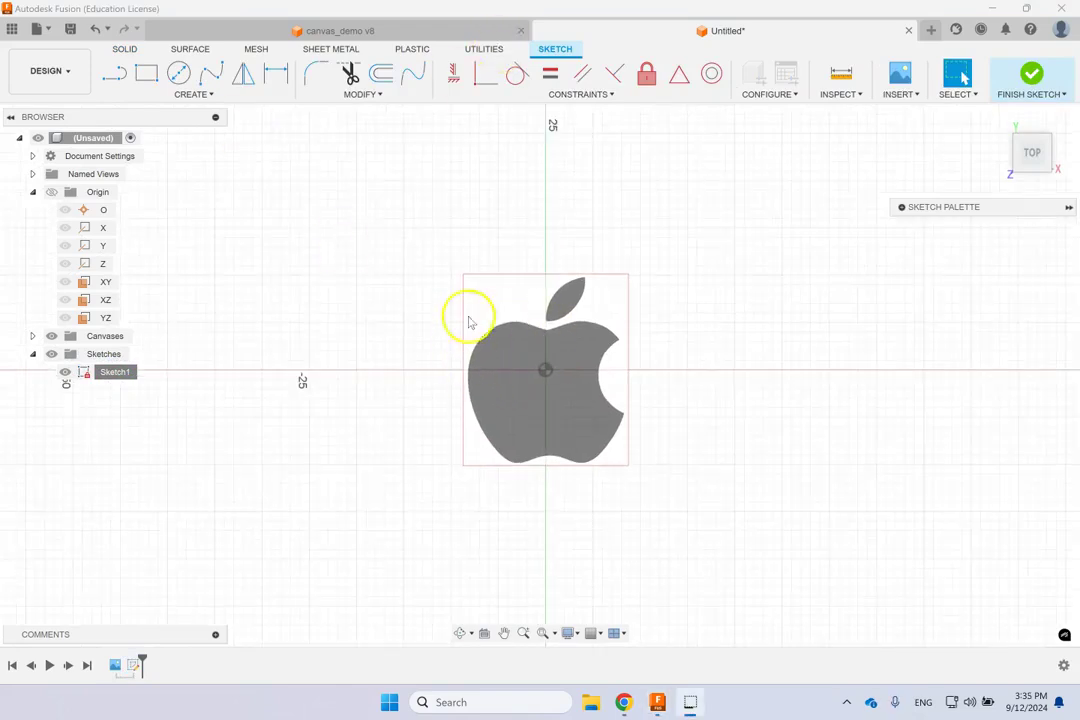
click(213, 94)
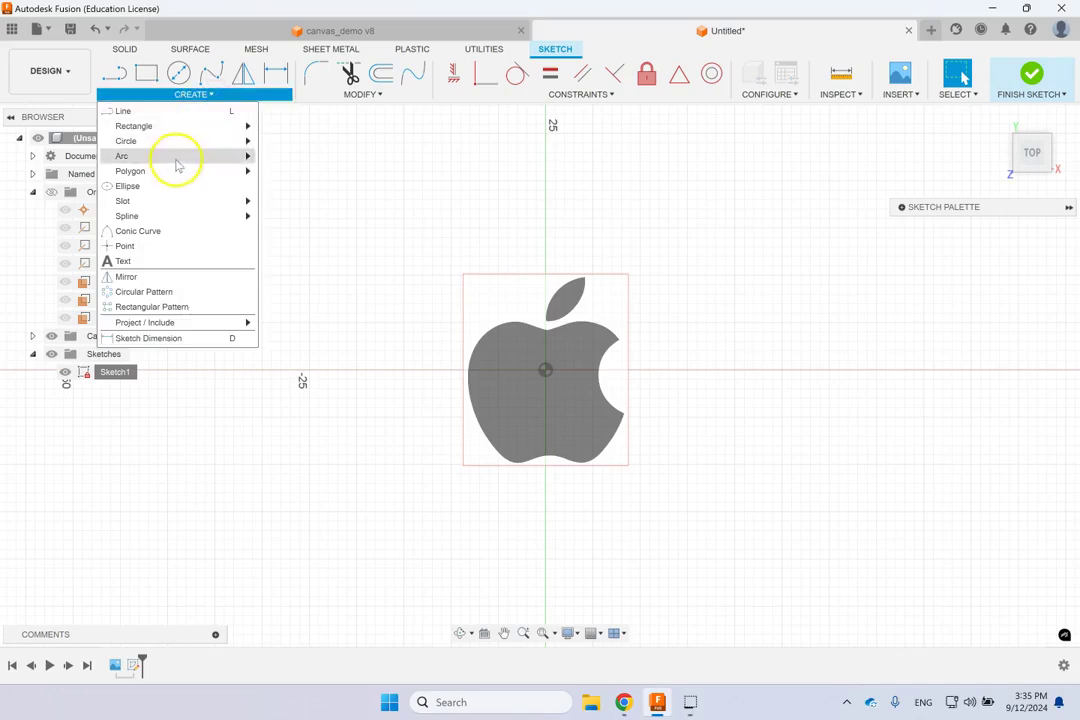
mouse_move(174, 157)
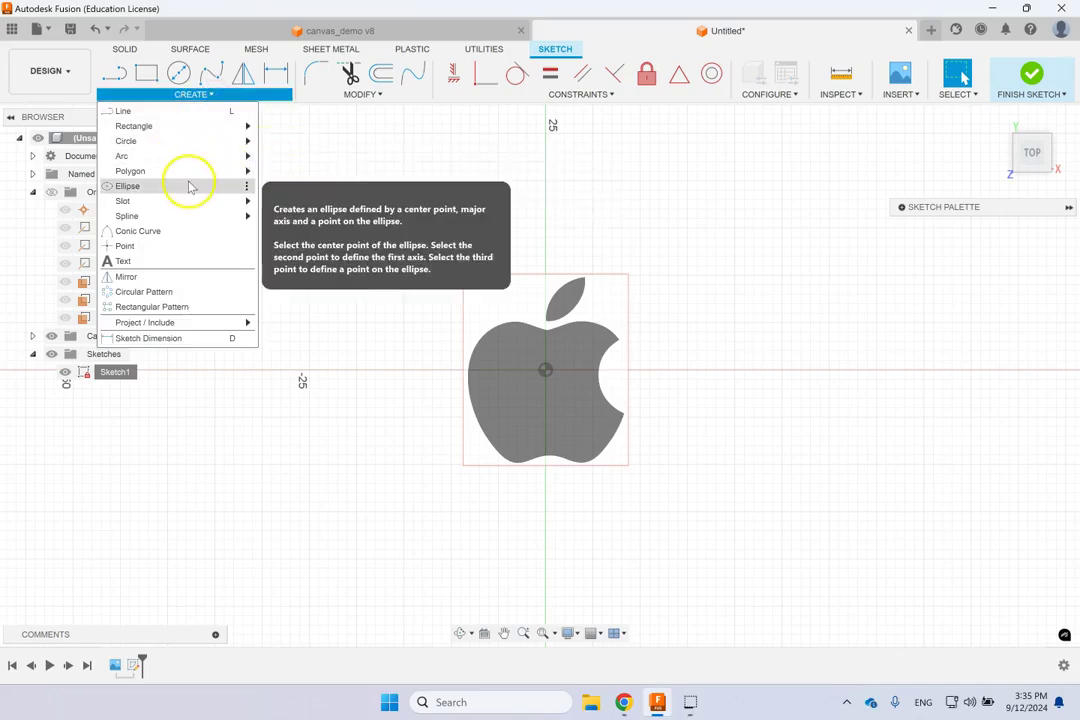
click(188, 187)
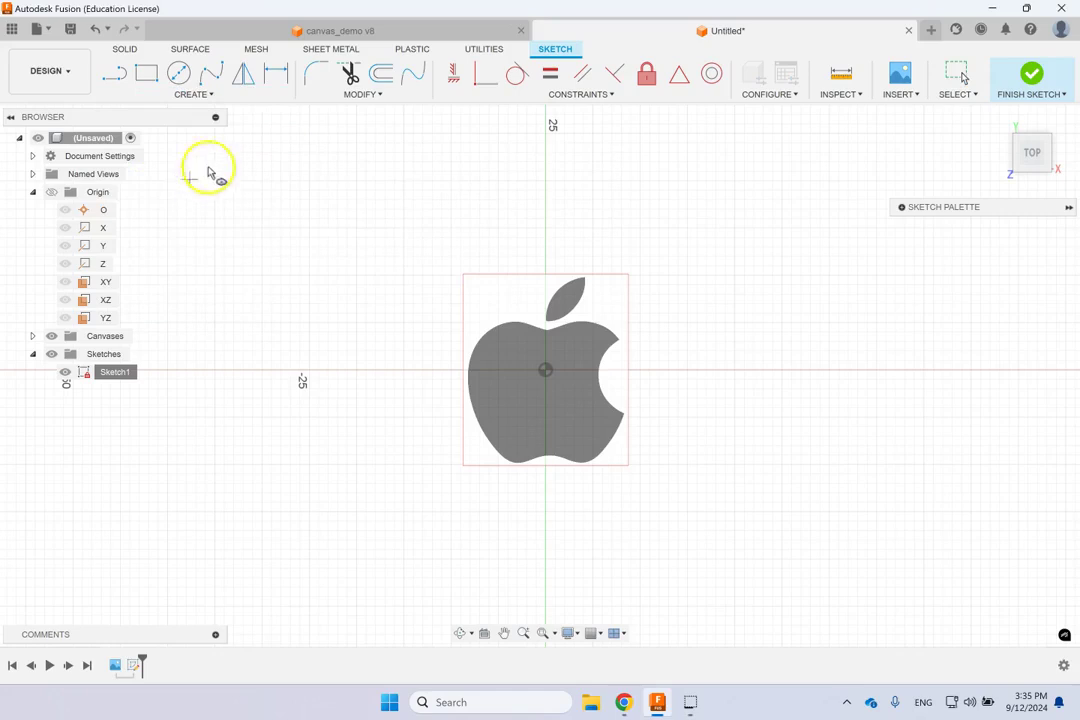
click(208, 93)
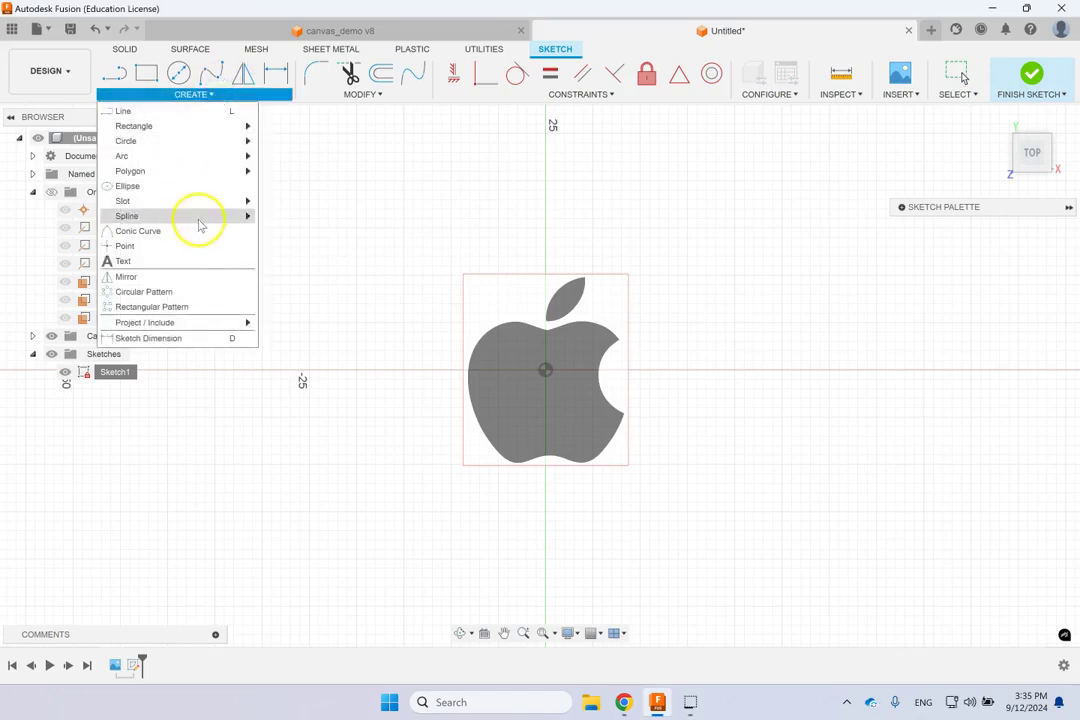
mouse_move(213, 216)
click(309, 215)
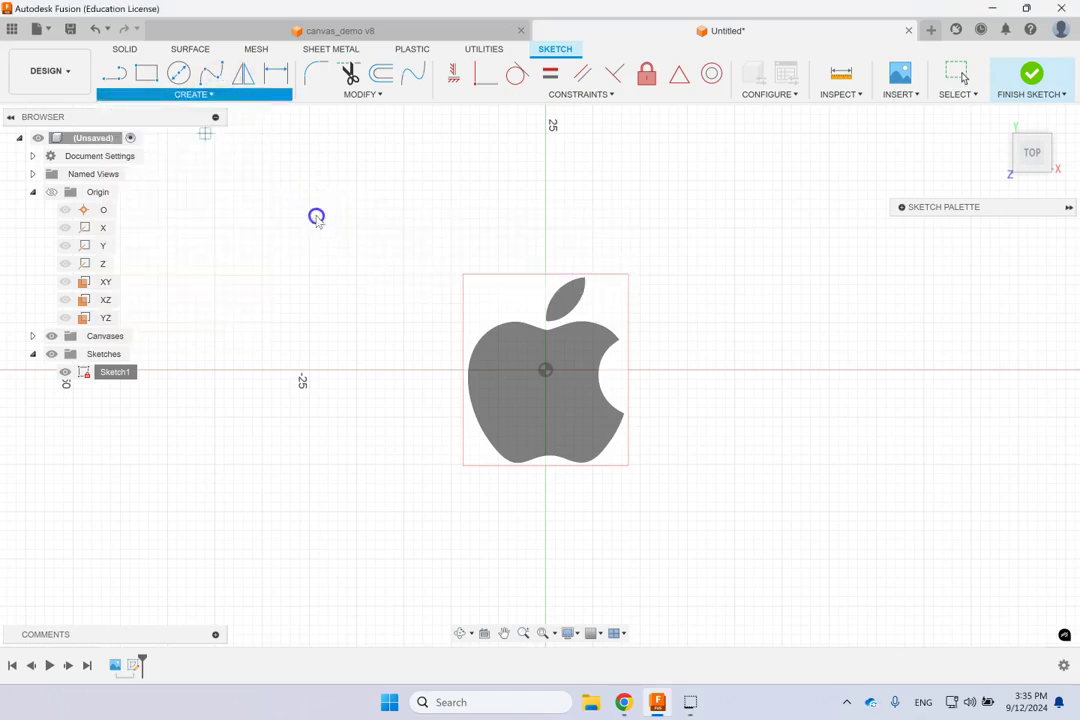
scroll(603, 325, up, 5)
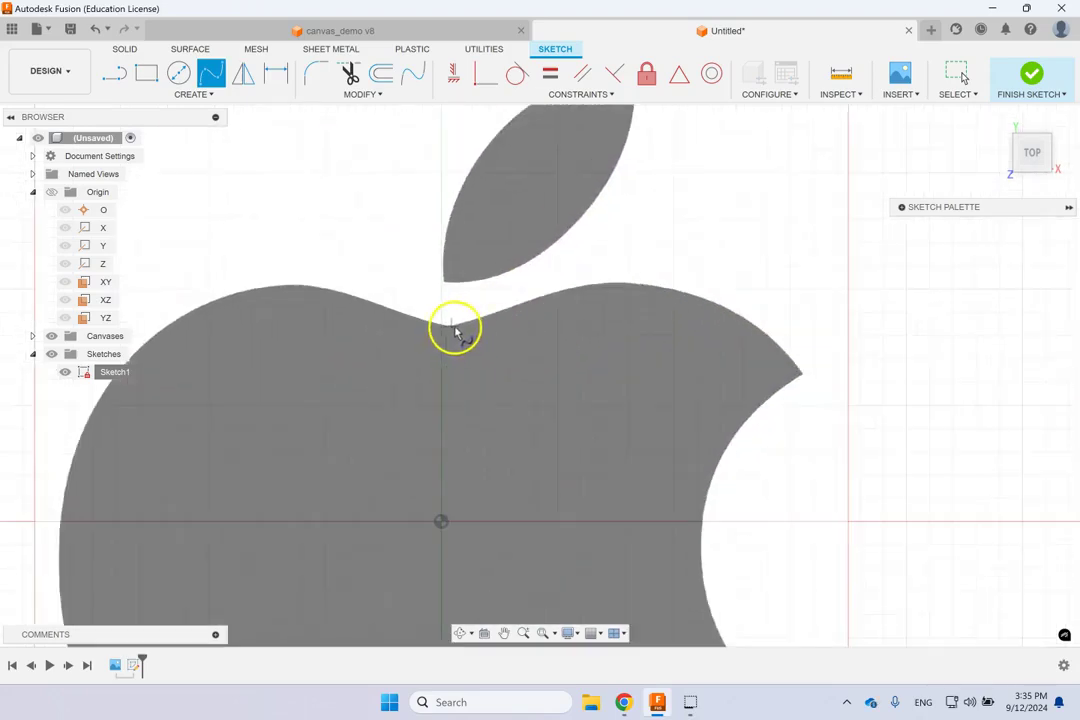
scroll(454, 337, up, 2)
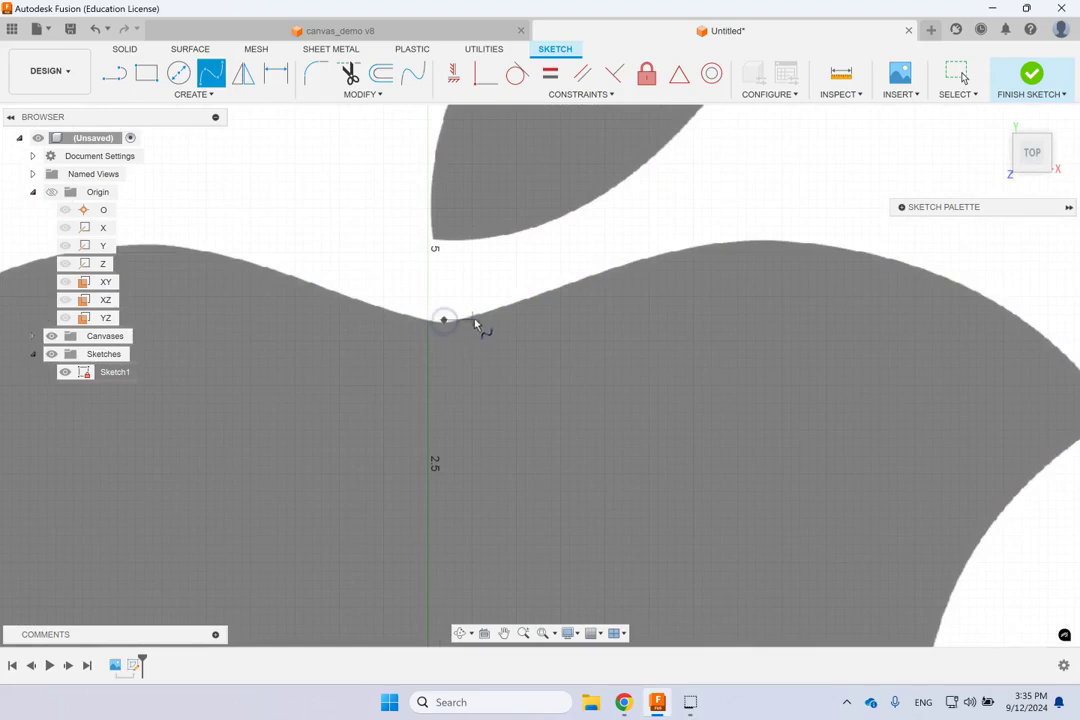
key(Escape)
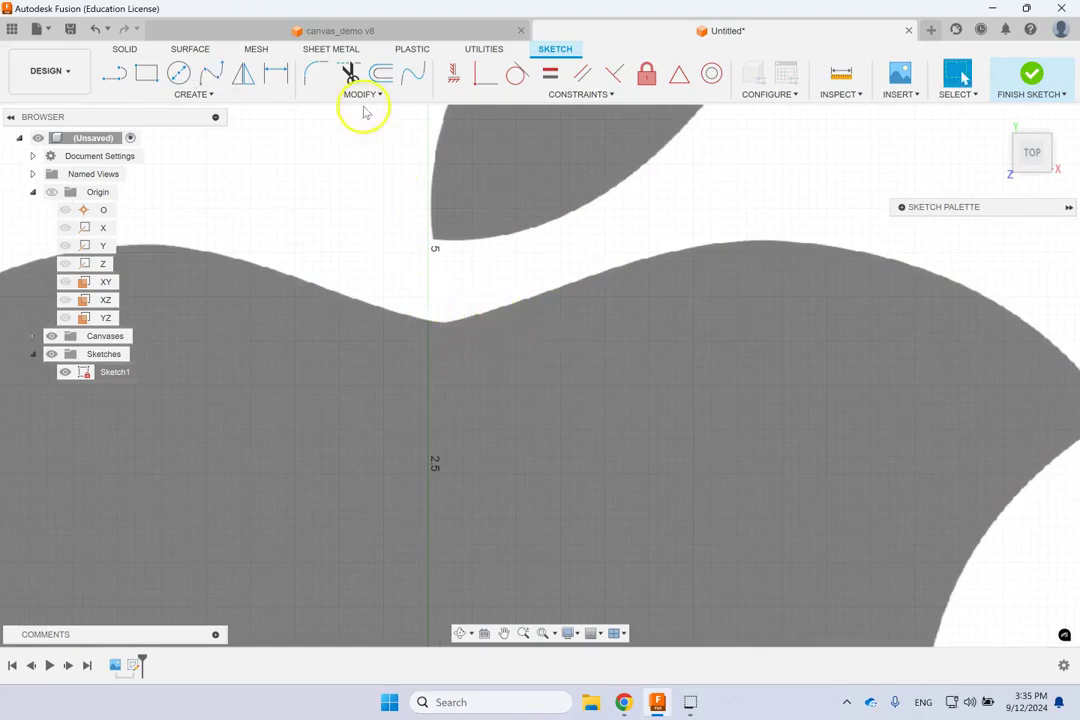
Trace the apple's upper-right edge with a fit point spline from the top notch to the bite's upper corner.
click(193, 94)
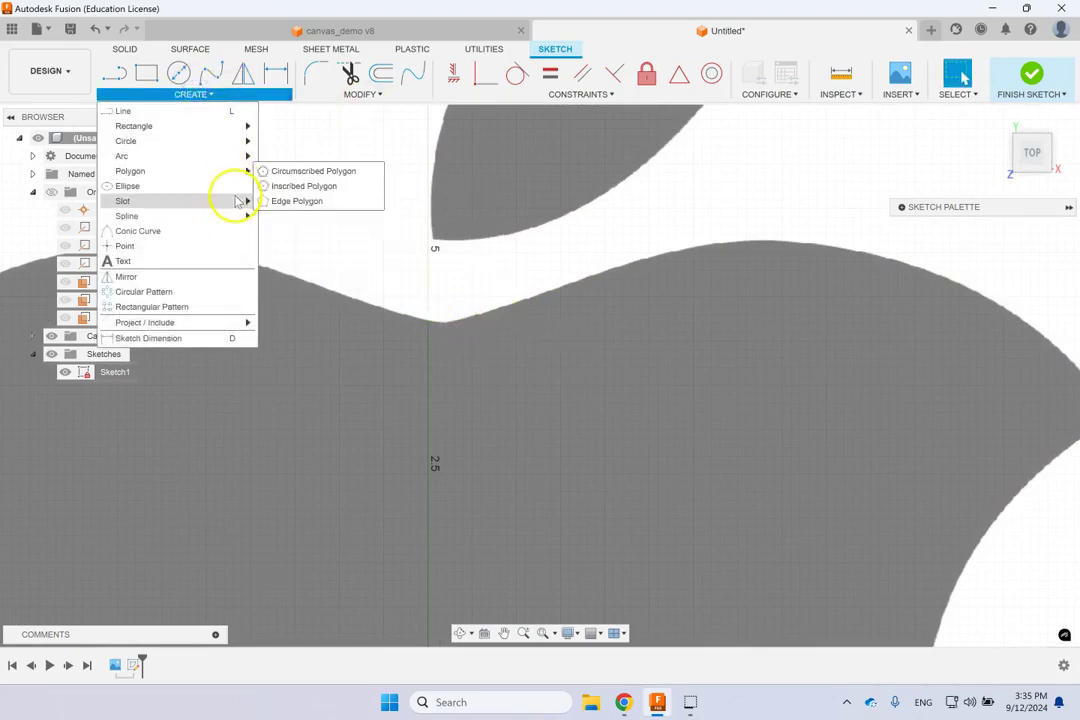
mouse_move(247, 215)
click(284, 215)
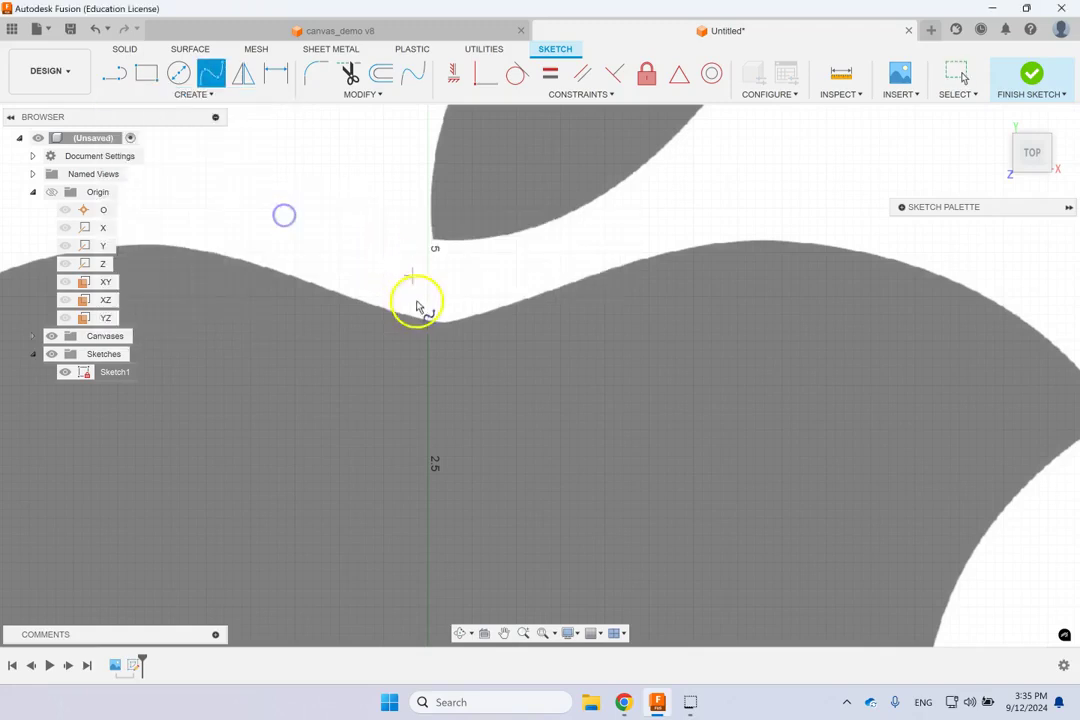
click(441, 323)
click(485, 311)
click(589, 276)
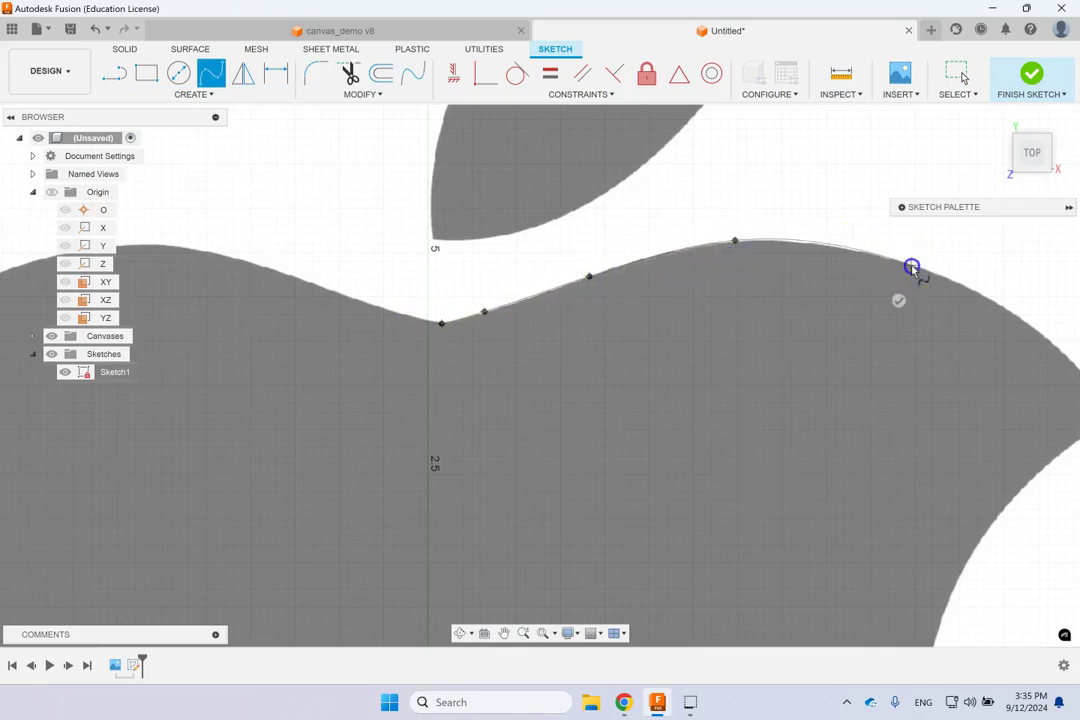
scroll(925, 266, down, 3)
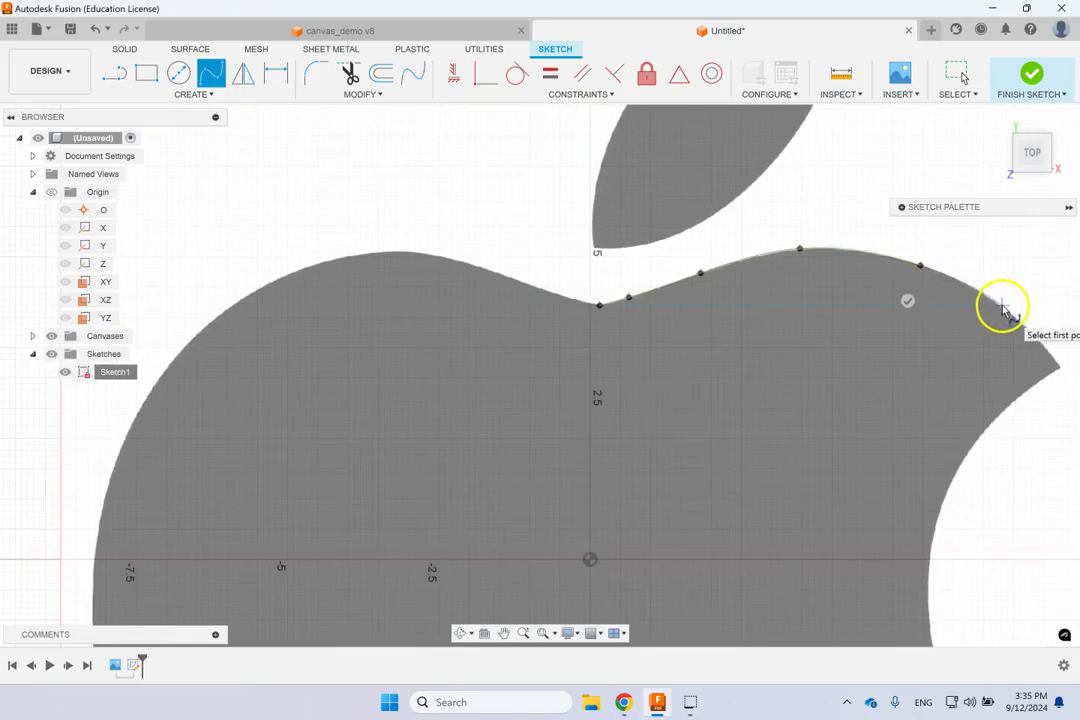
click(1000, 307)
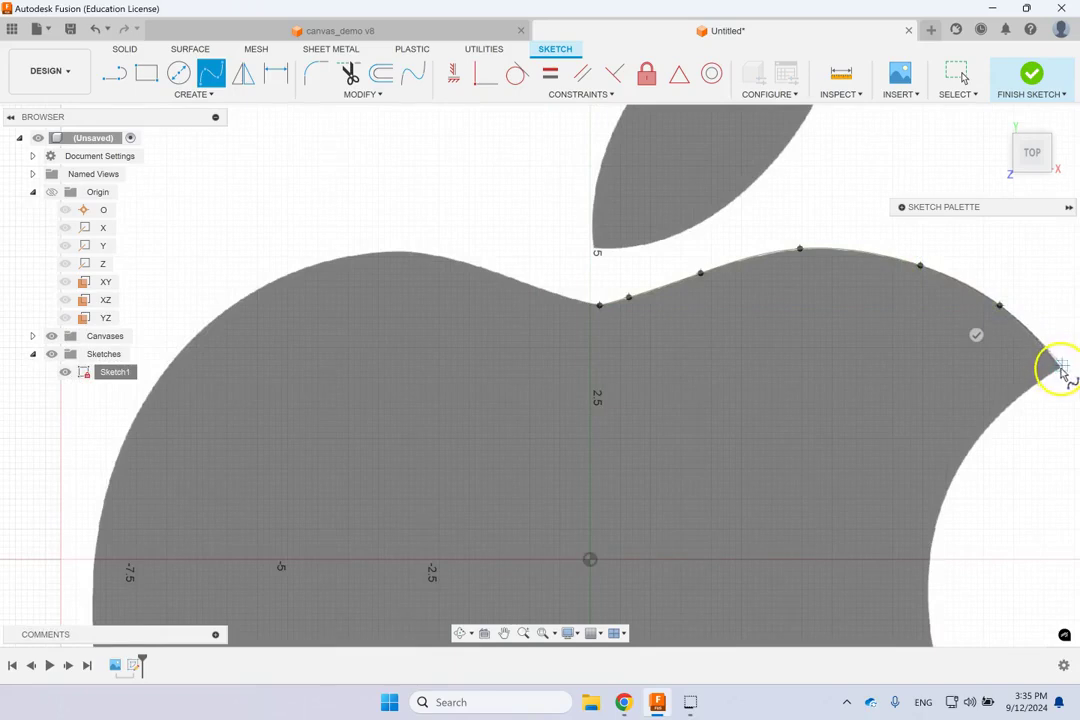
scroll(1062, 370, up, 5)
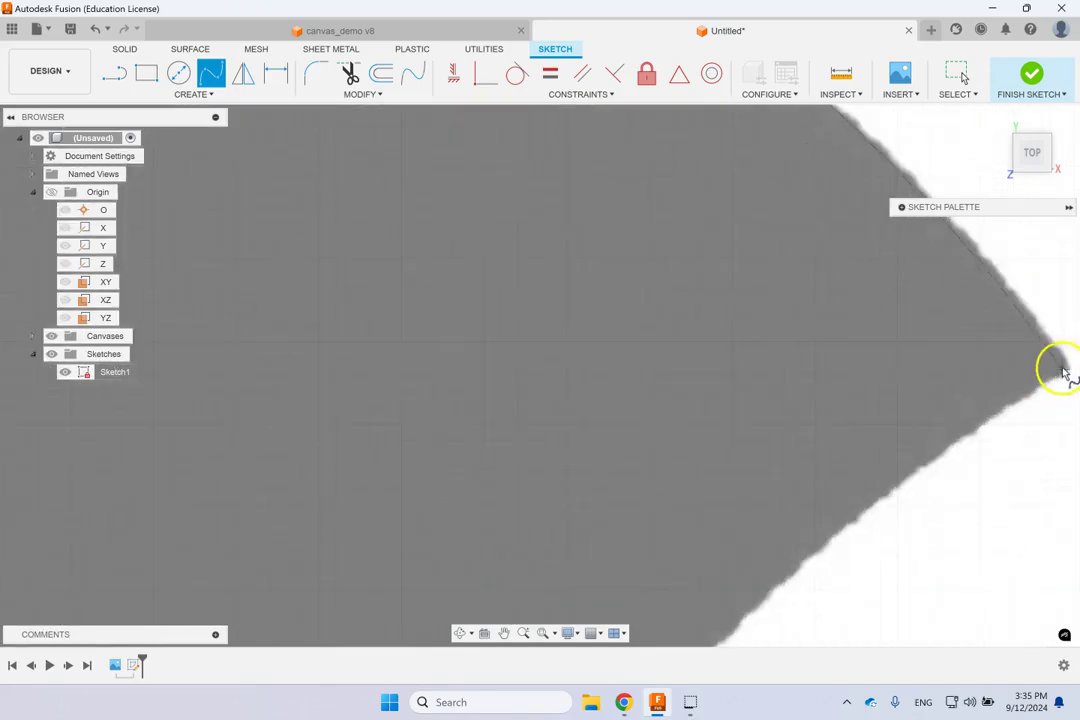
click(1040, 387)
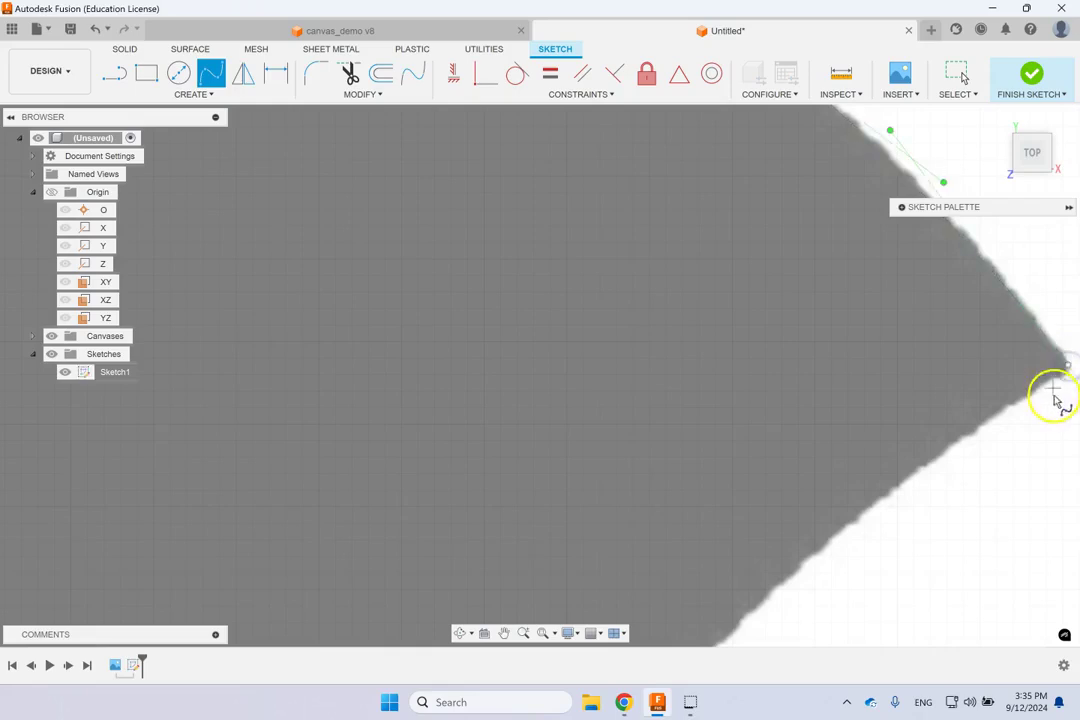
key(Escape)
Trace the bite with a 3-point arc from the spline's end to the bite's lower corner, passing through the bite's deepest point.
scroll(960, 407, down, 2)
scroll(960, 407, down, 4)
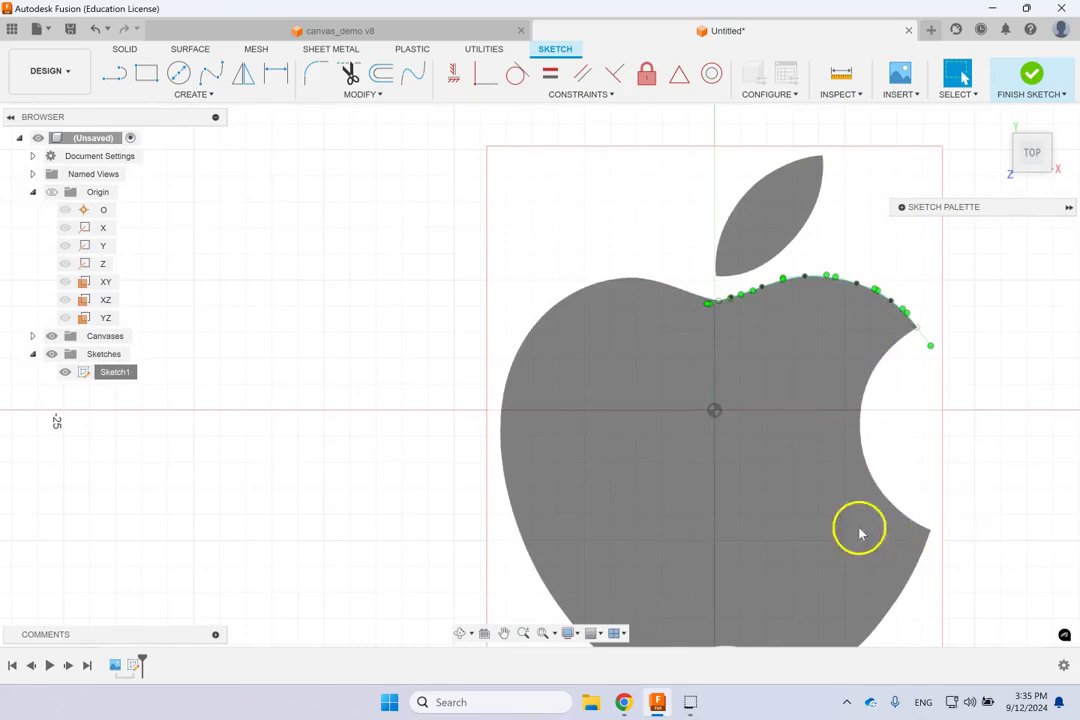
click(213, 94)
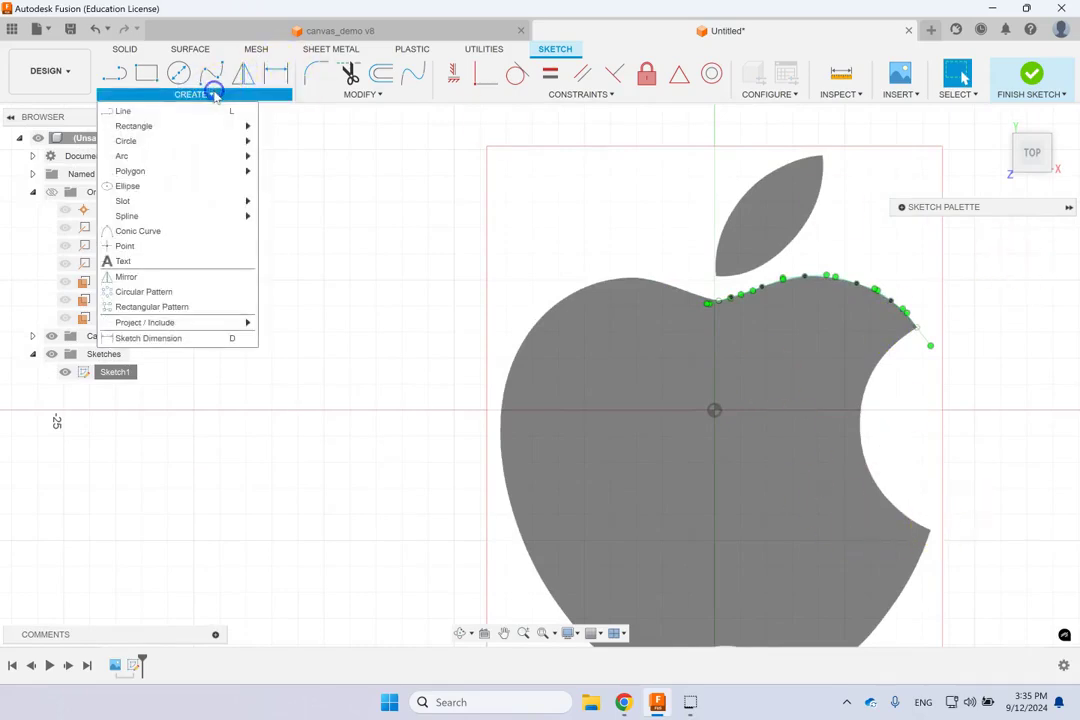
mouse_move(166, 157)
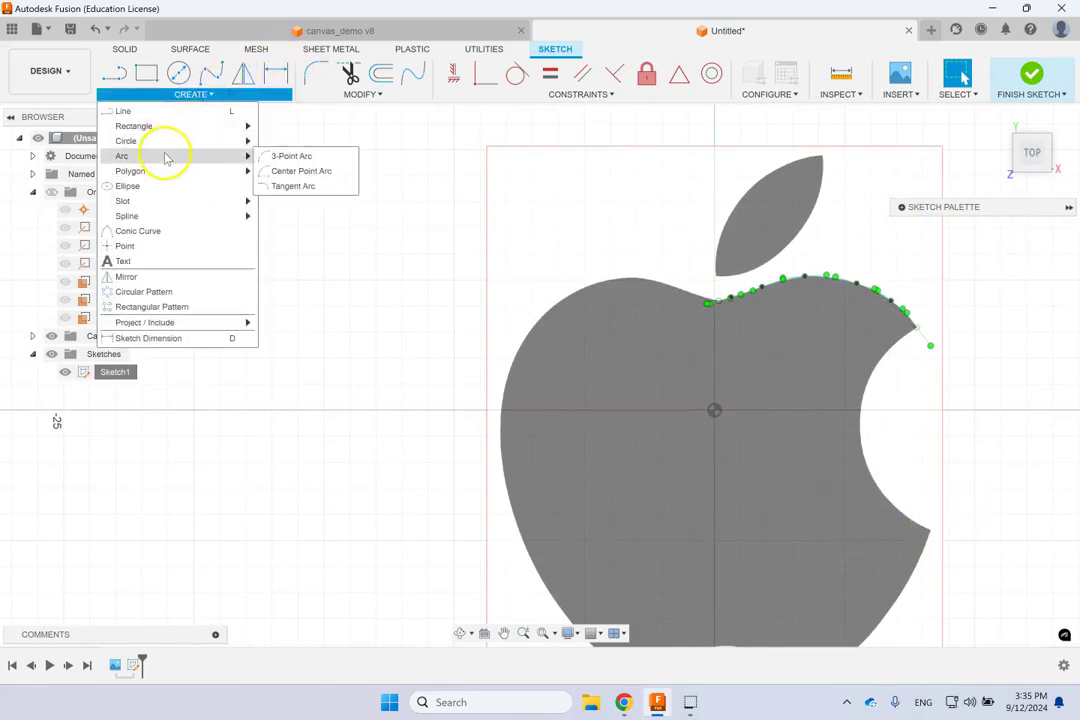
click(266, 156)
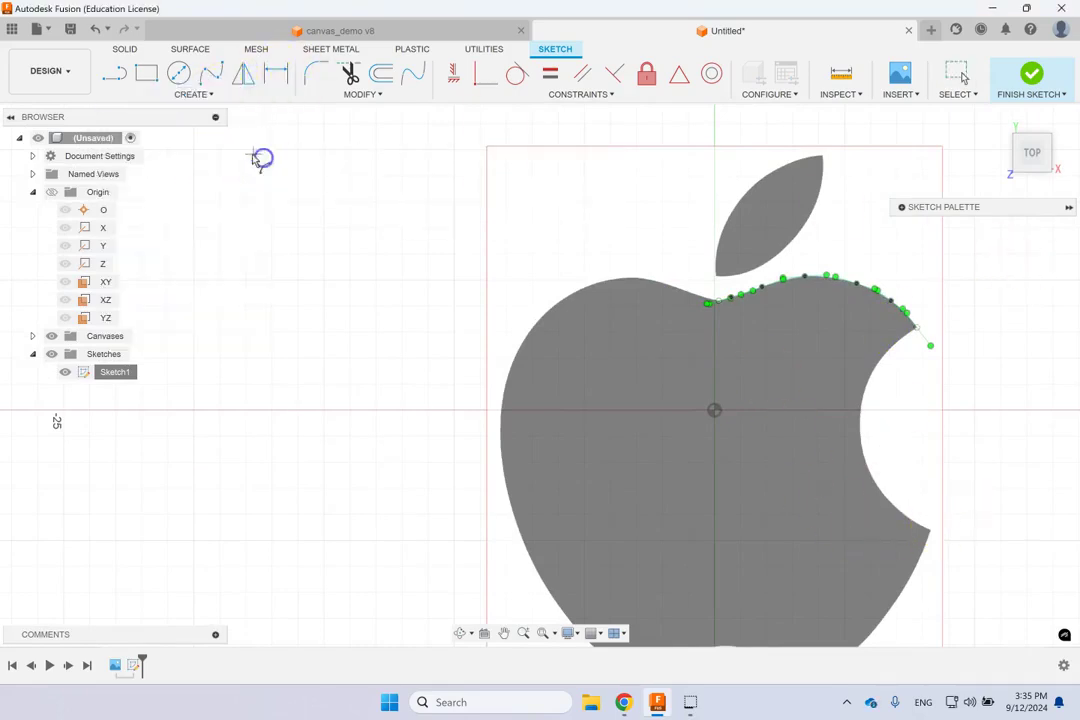
click(916, 328)
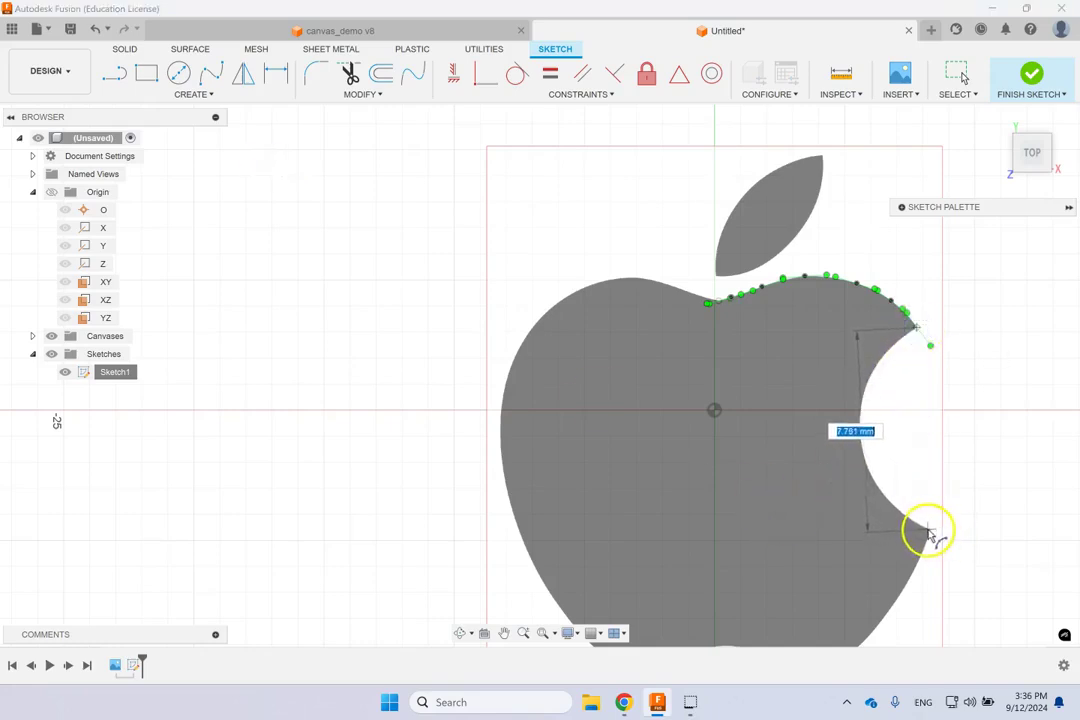
click(930, 532)
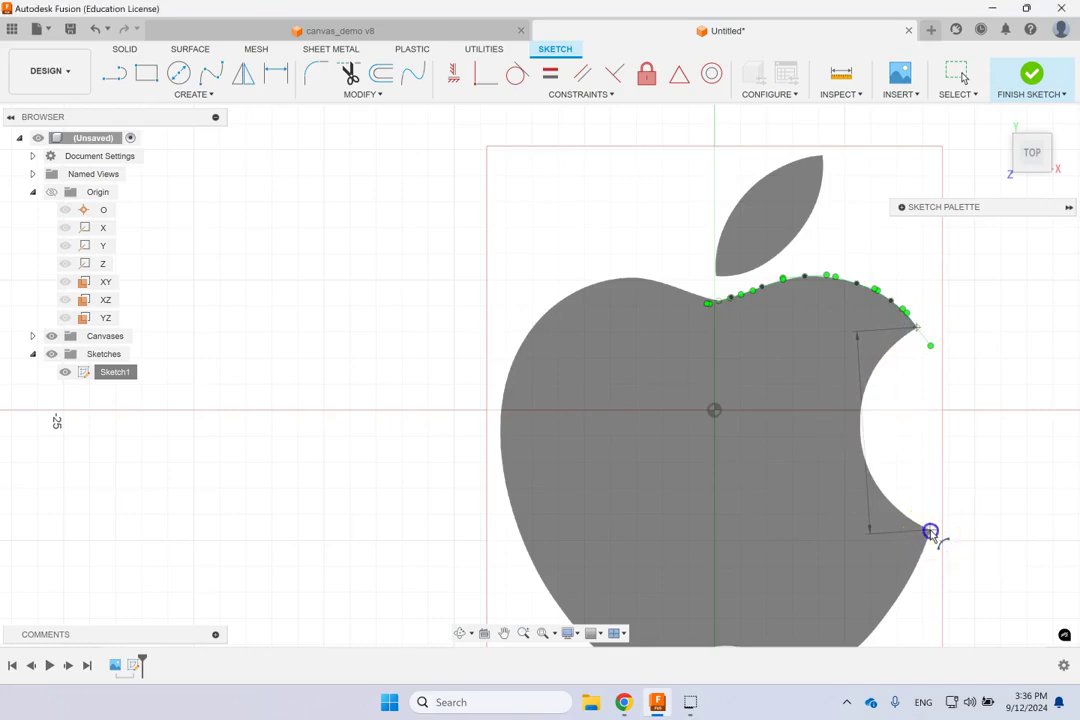
click(860, 425)
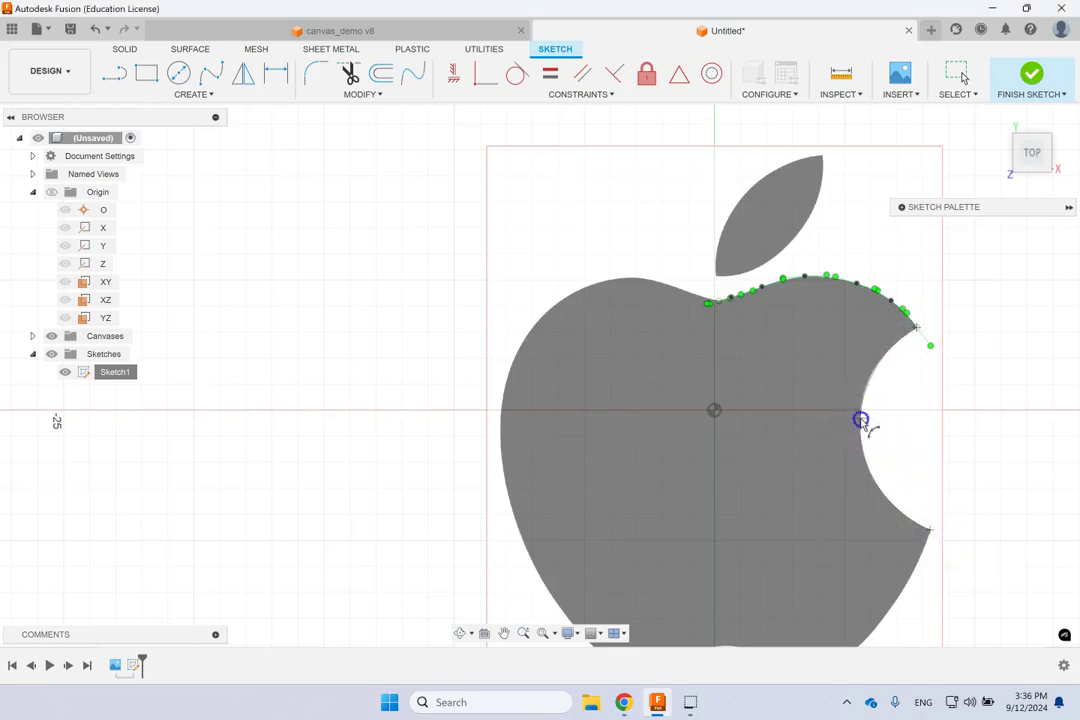
Trace the rest of the apple body with a fit point spline from the top notch around the left side and bottom to the bite's lower corner.
click(207, 95)
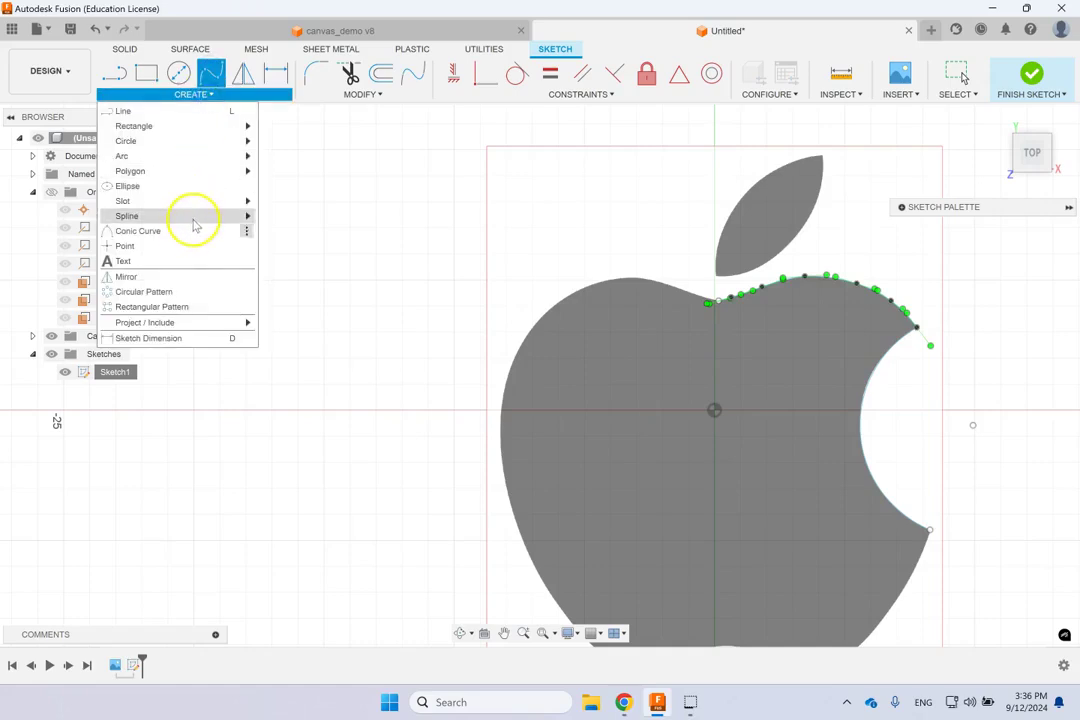
mouse_move(193, 217)
click(305, 216)
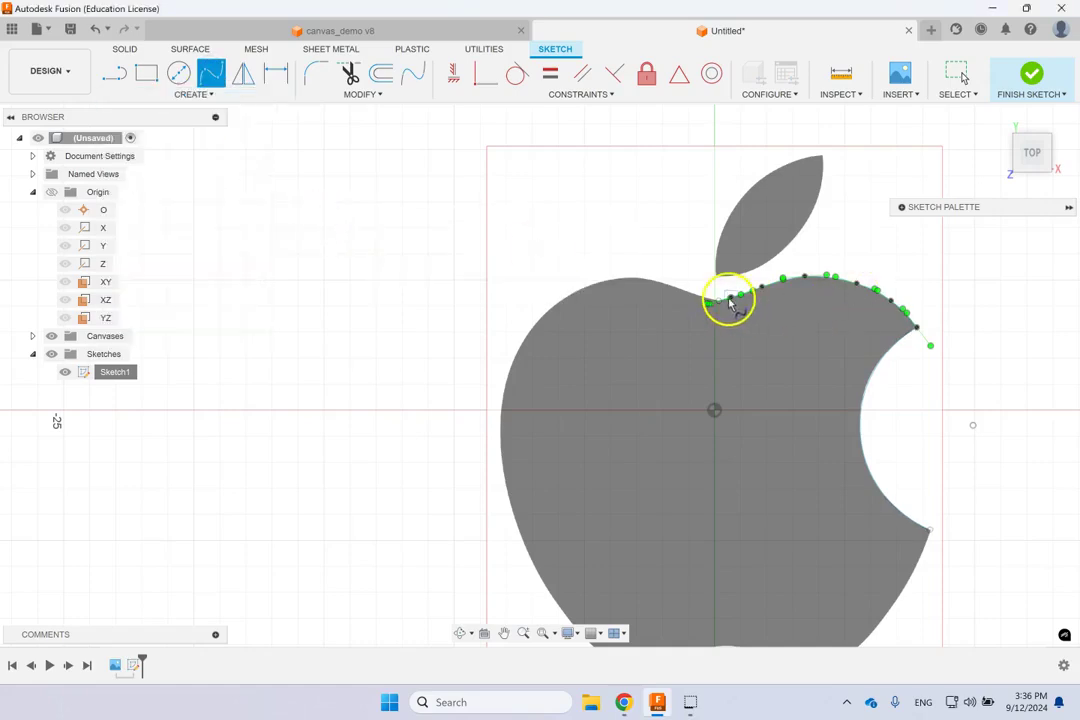
scroll(729, 298, up, 5)
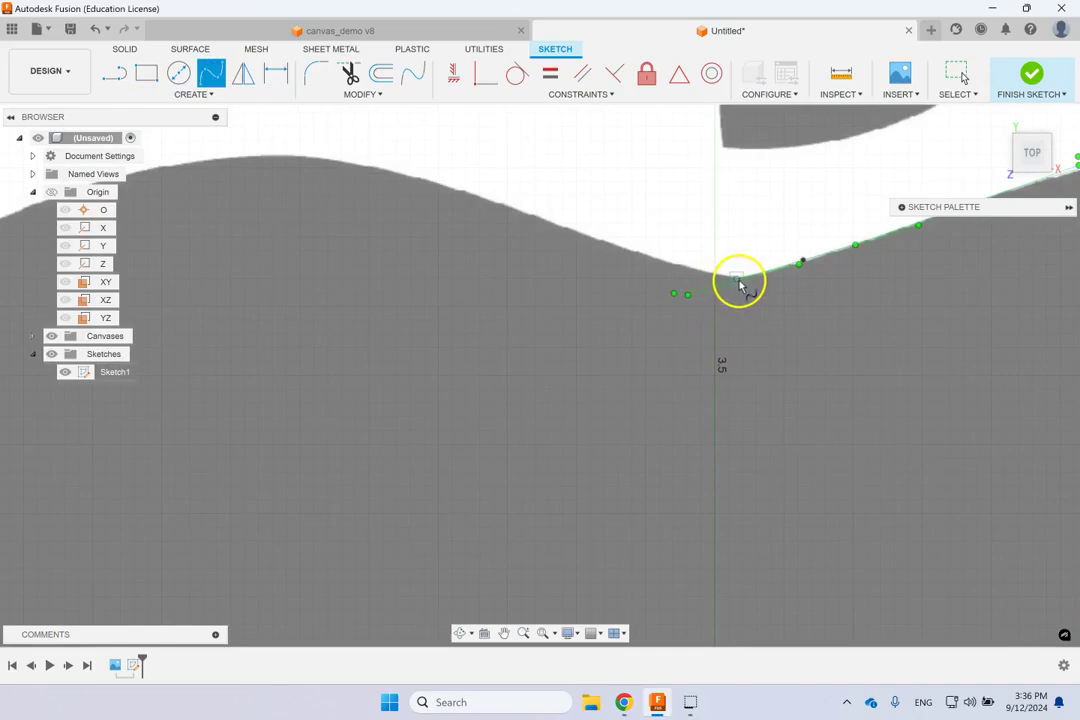
click(700, 272)
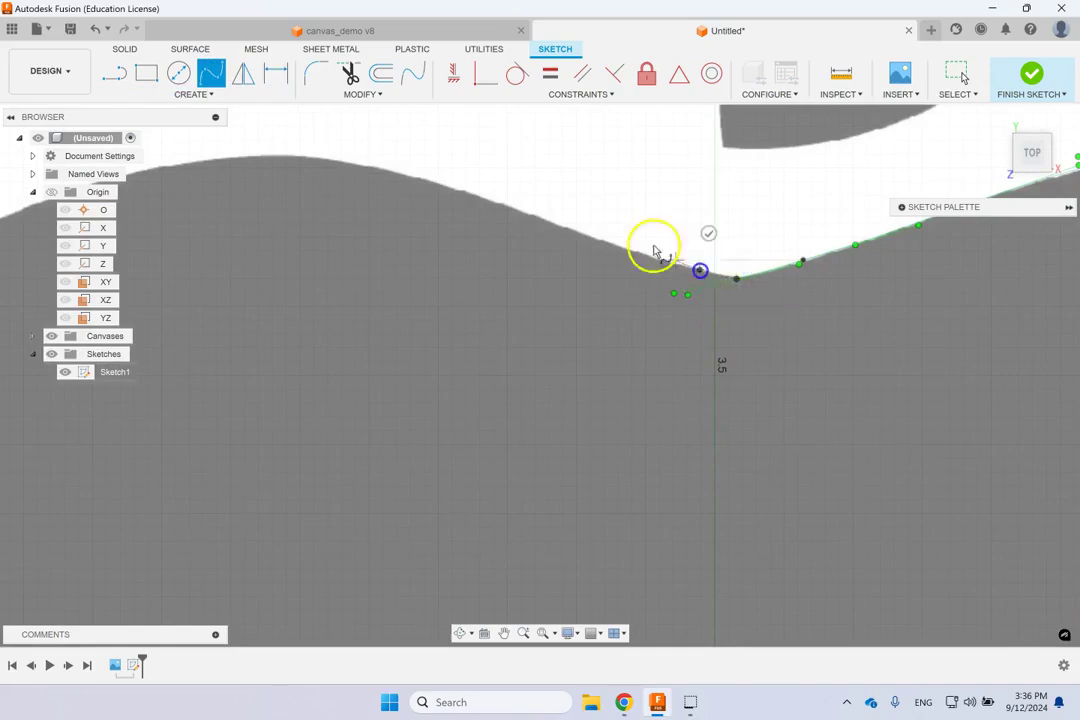
click(587, 237)
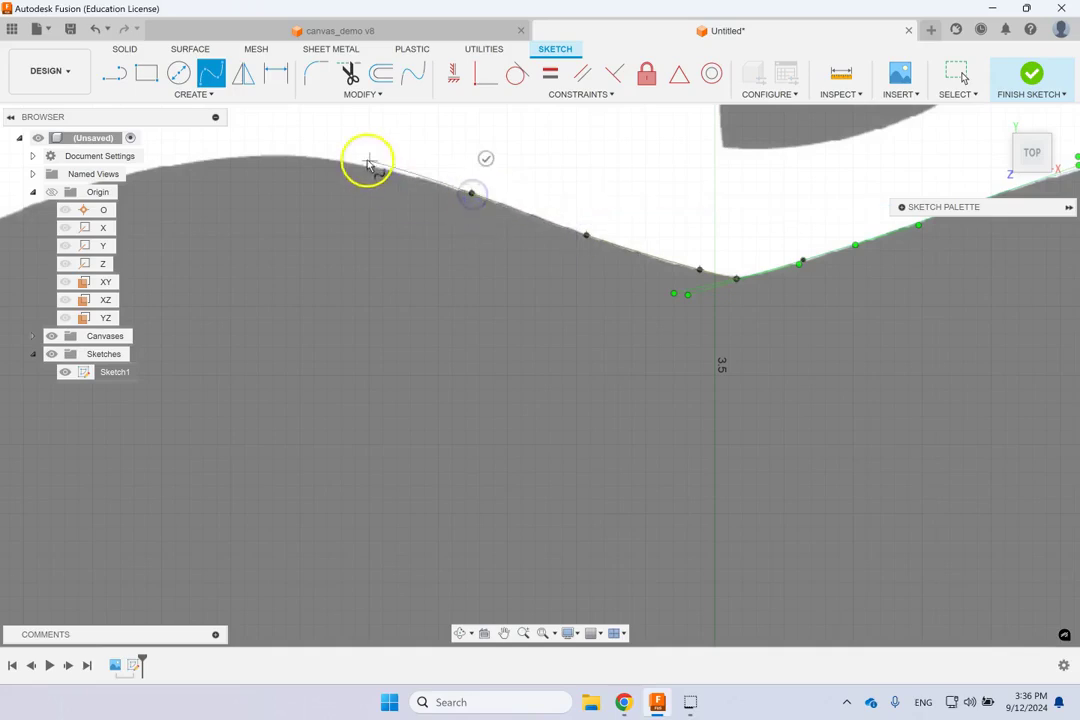
click(319, 159)
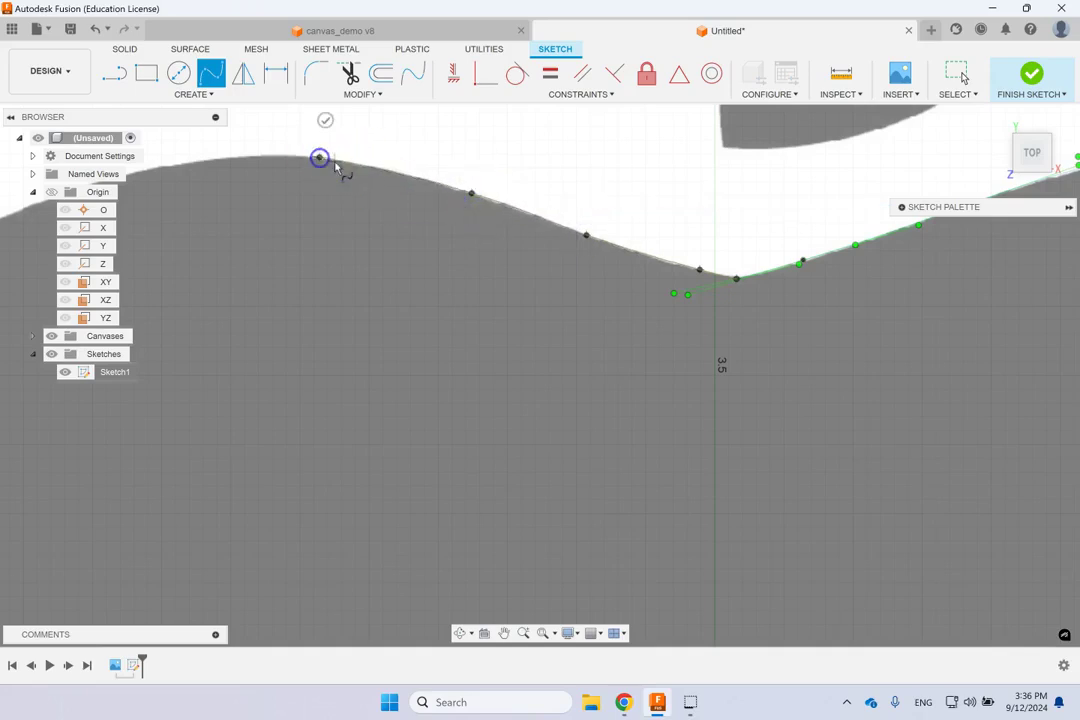
scroll(319, 160, down, 5)
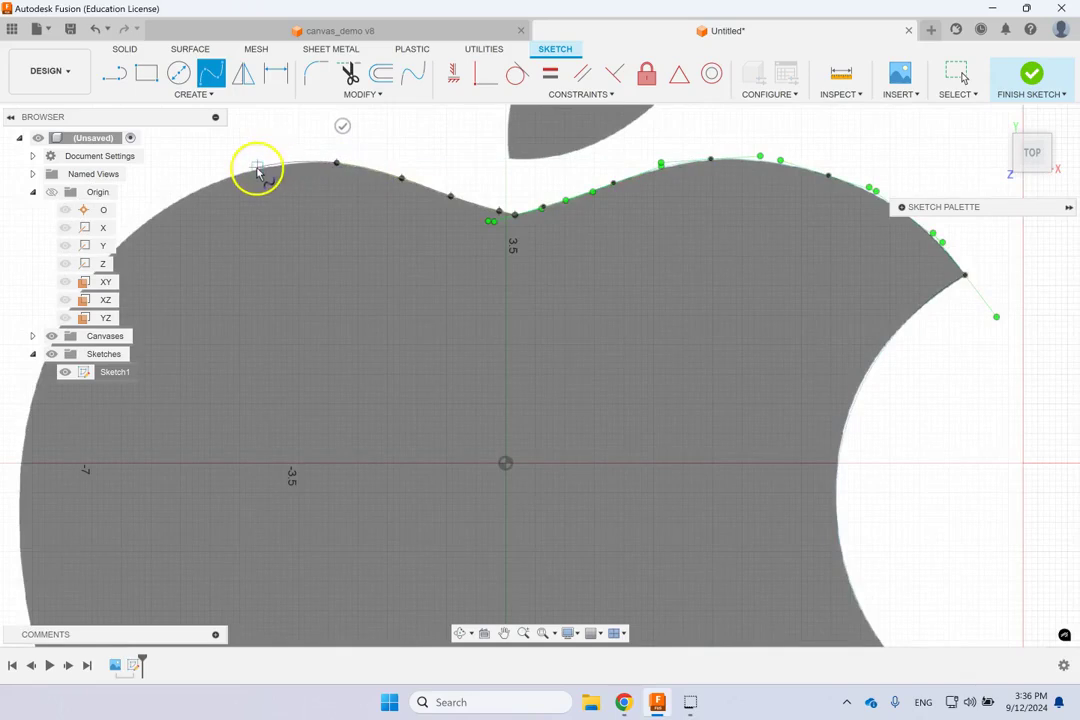
click(276, 168)
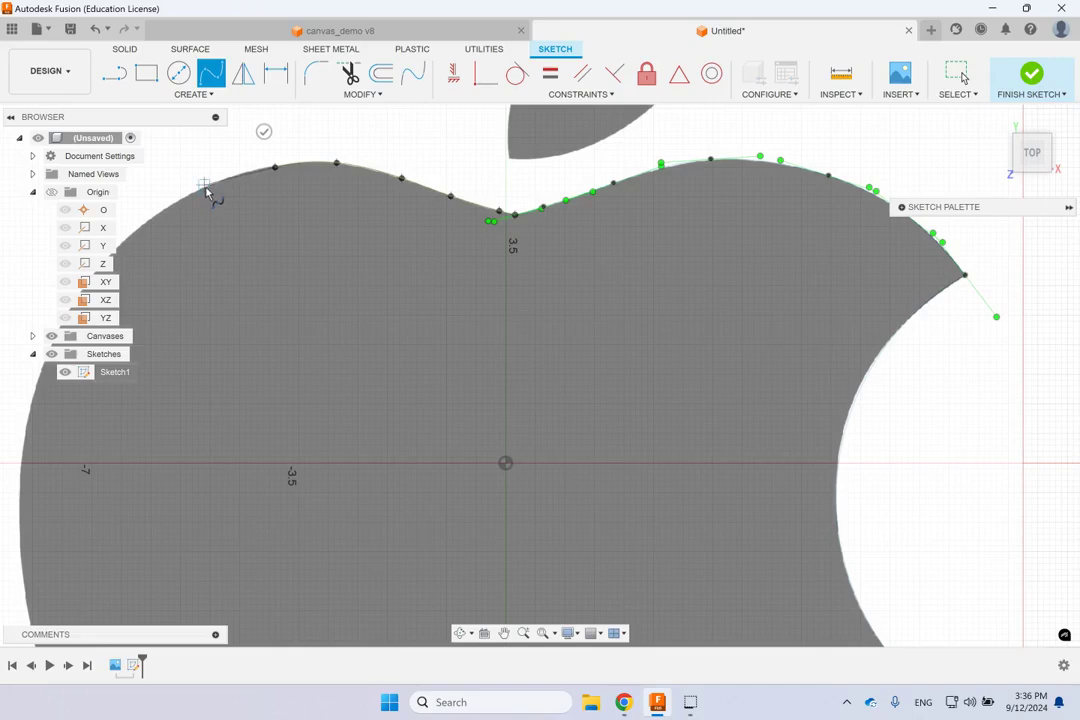
scroll(255, 190, down, 3)
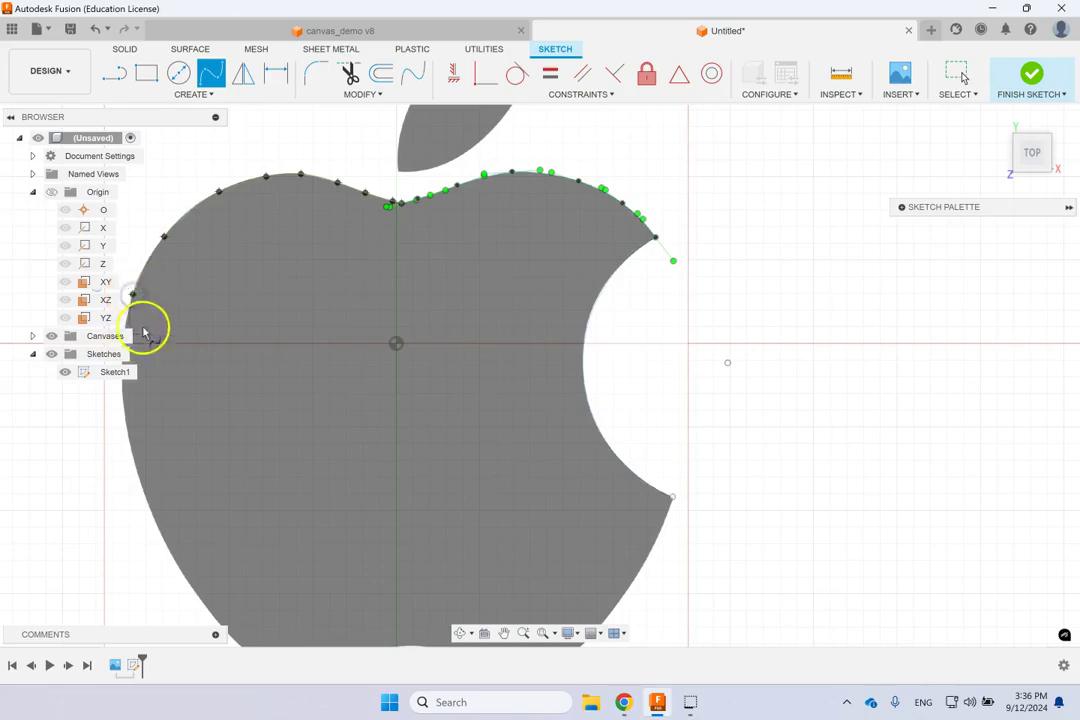
scroll(145, 330, down, 3)
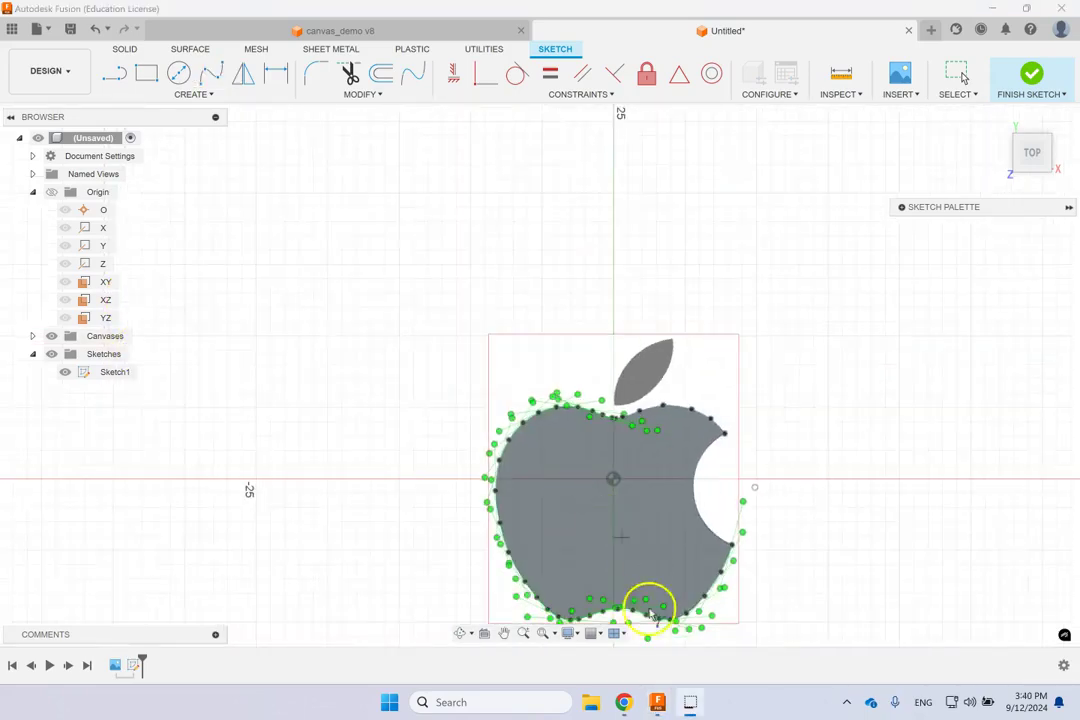
right_drag(706, 515, 765, 353)
click(741, 350)
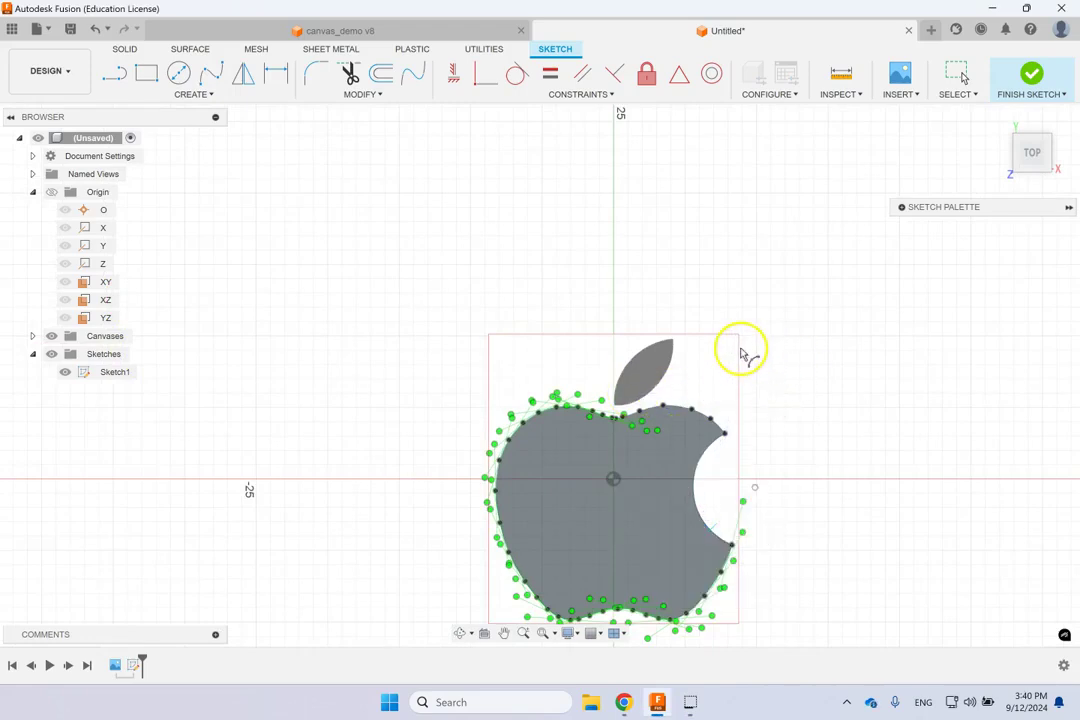
key(Escape)
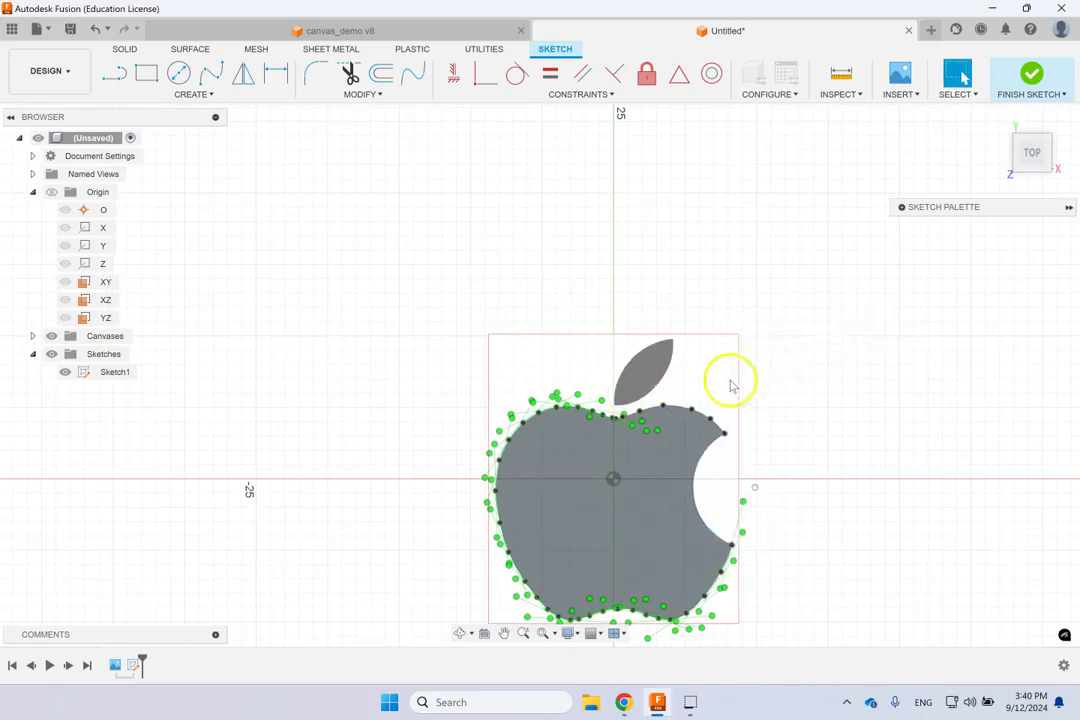
Turn off Snap to Grid so that points can be placed freely on the leaf's tips and edges.
scroll(692, 386, up, 5)
click(903, 426)
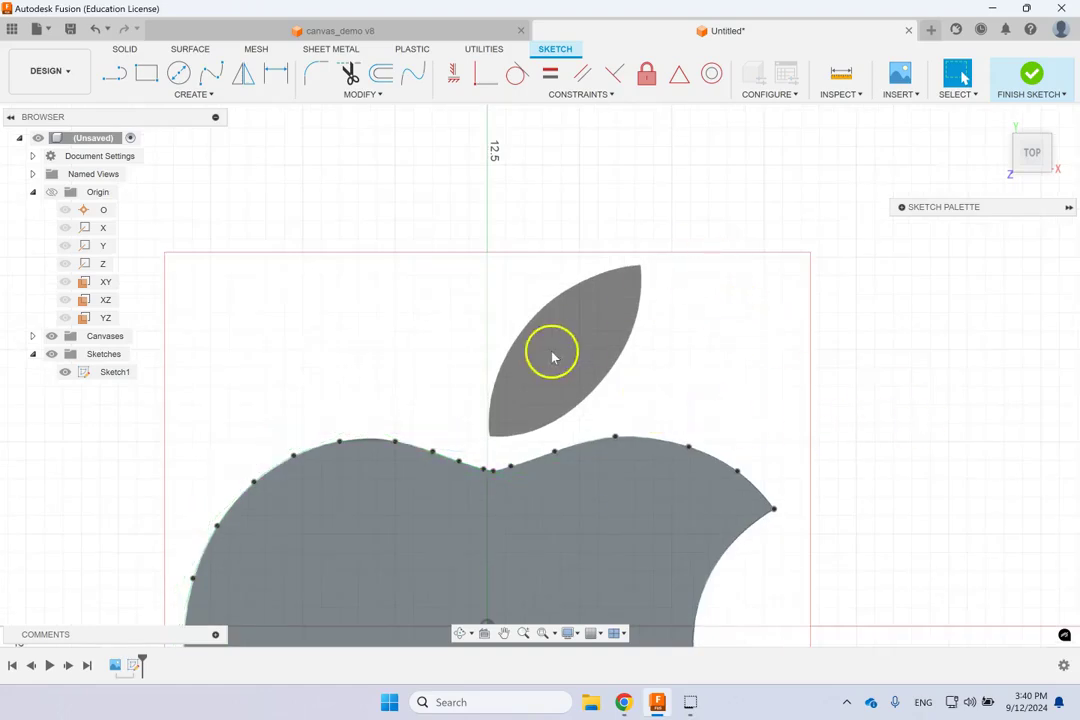
click(655, 523)
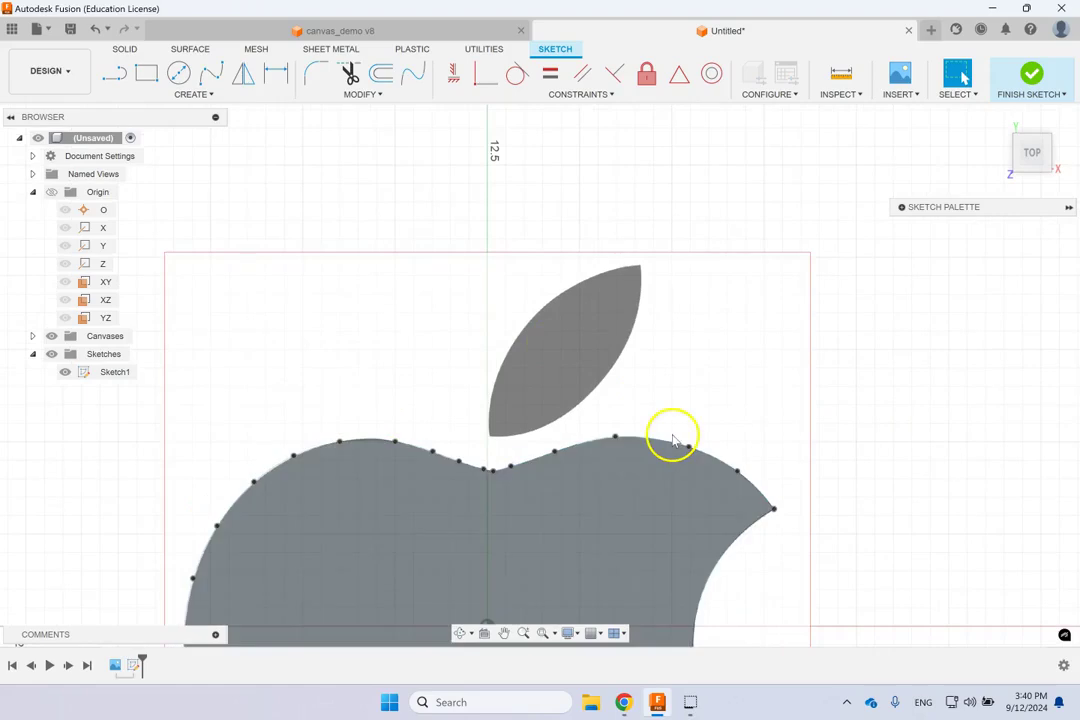
scroll(592, 281, up, 5)
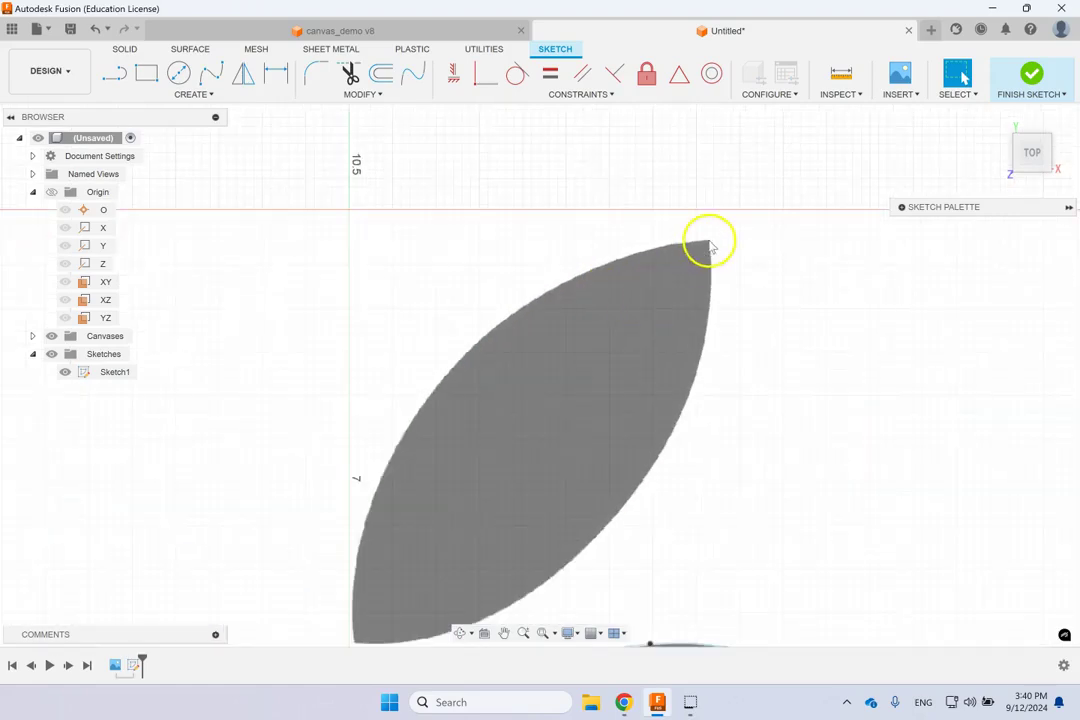
scroll(708, 247, up, 5)
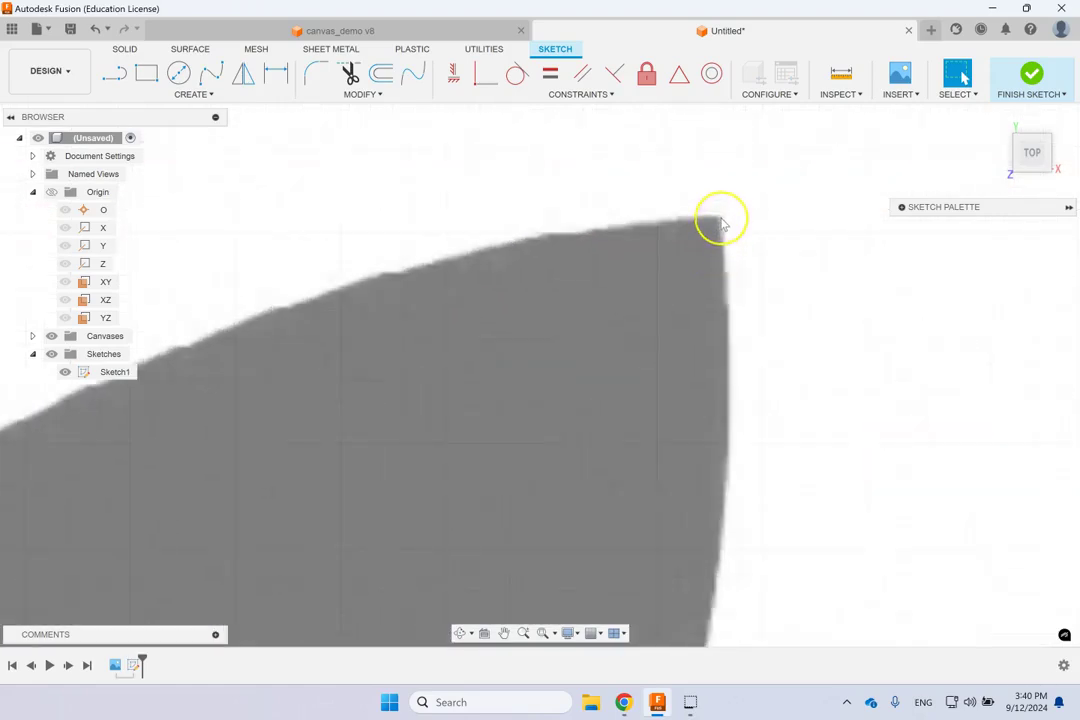
scroll(713, 245, down, 6)
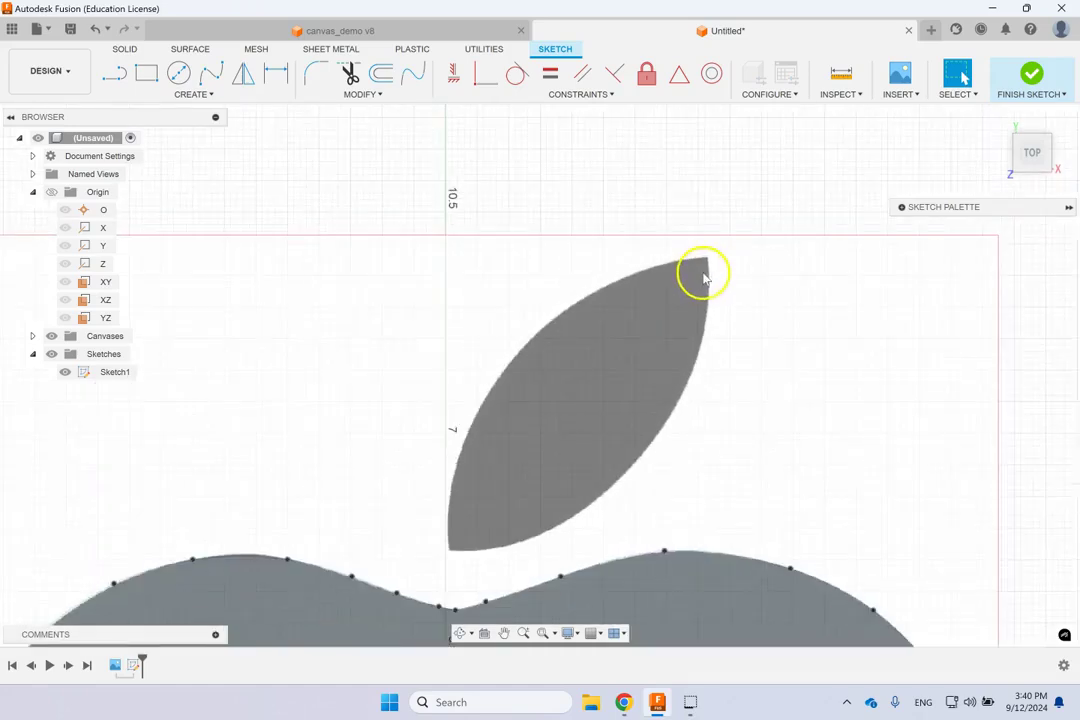
click(600, 636)
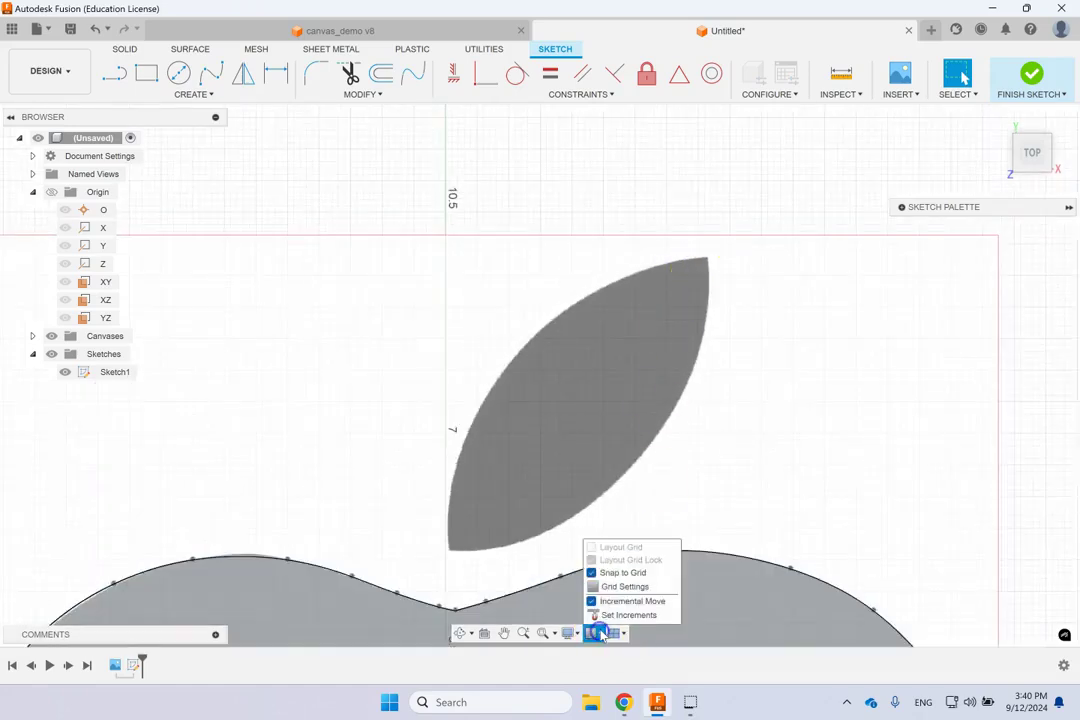
click(648, 572)
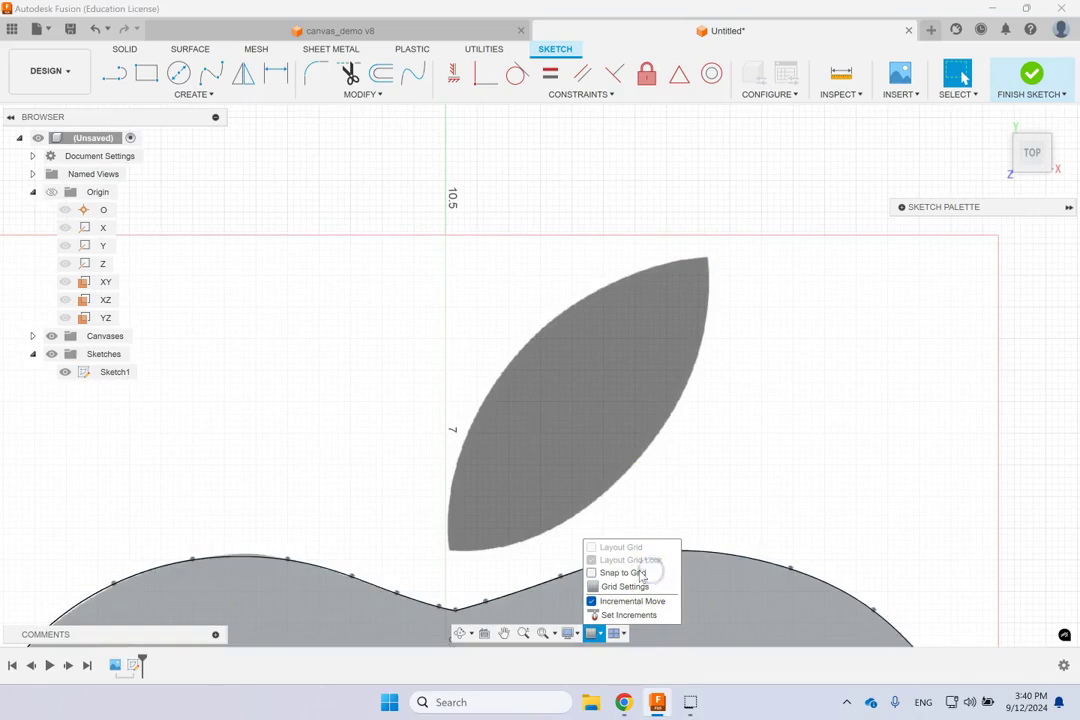
click(300, 130)
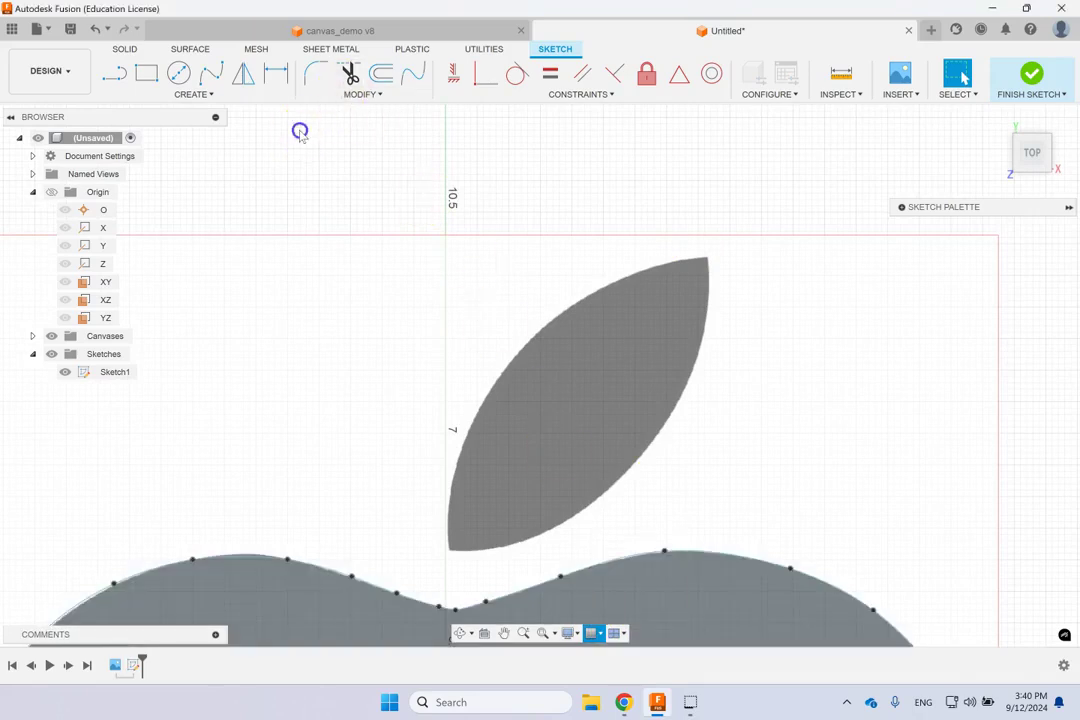
Trace the leaf's upper-left edge with a 3-point arc from its lower tip to its upper tip.
click(228, 92)
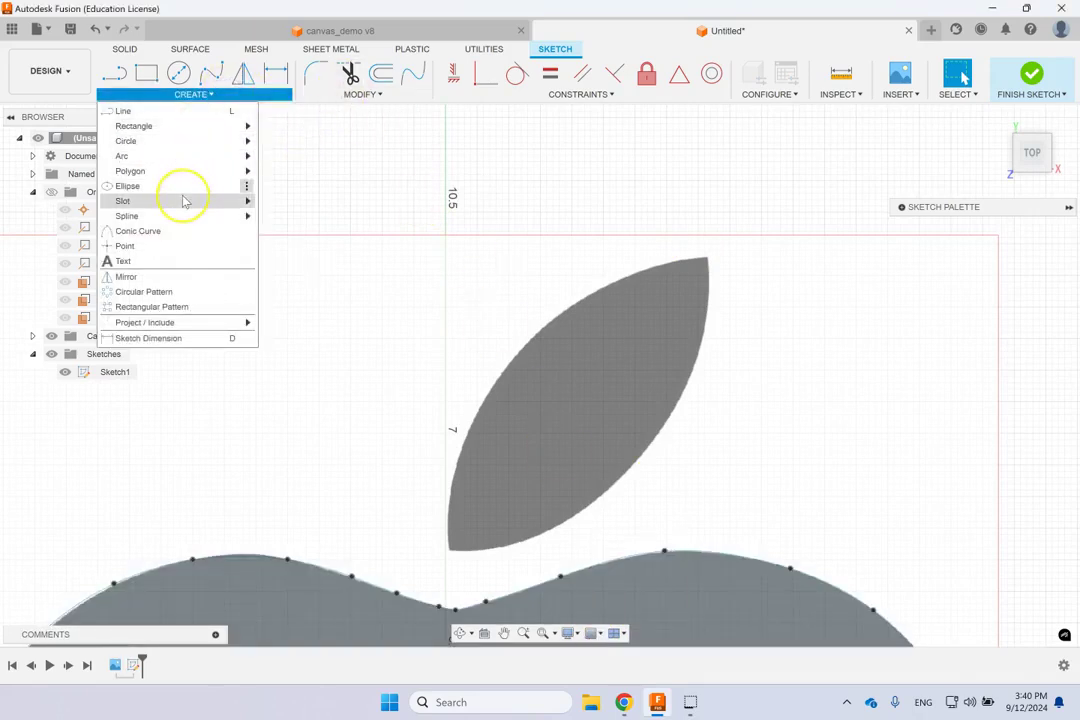
mouse_move(183, 201)
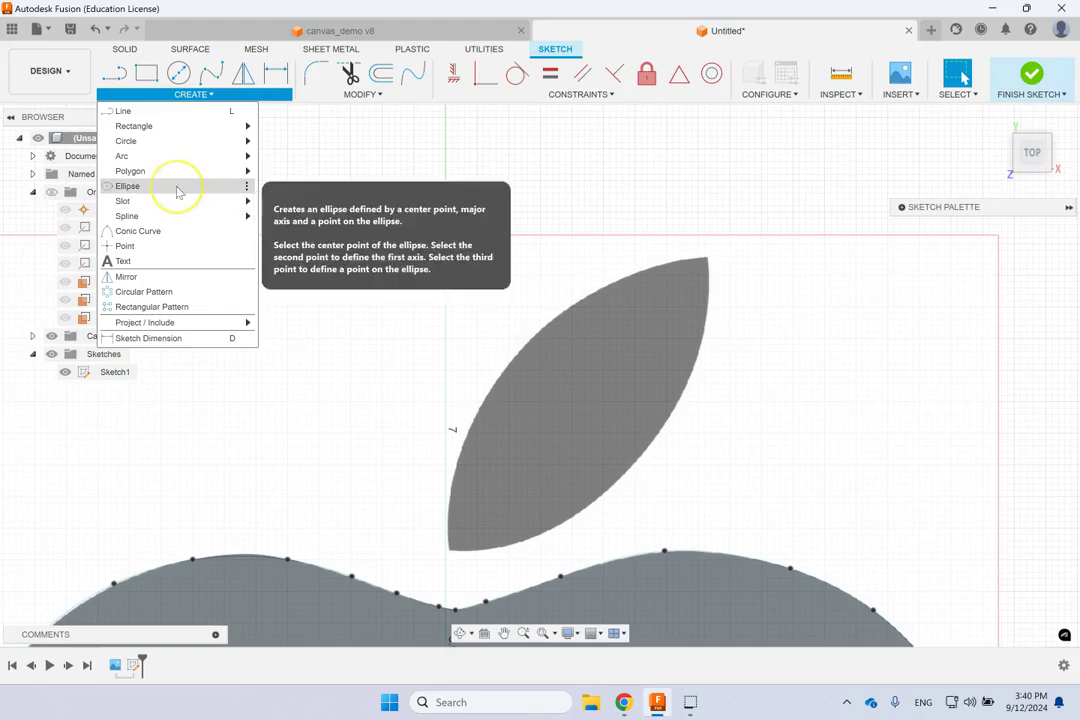
mouse_move(180, 160)
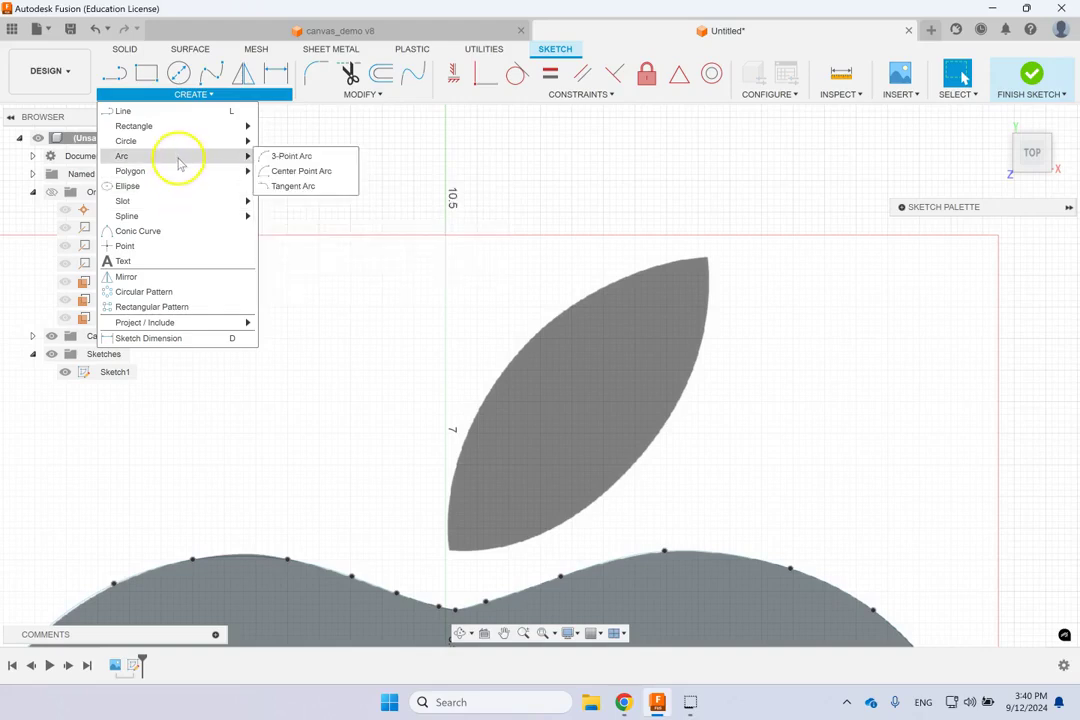
click(303, 158)
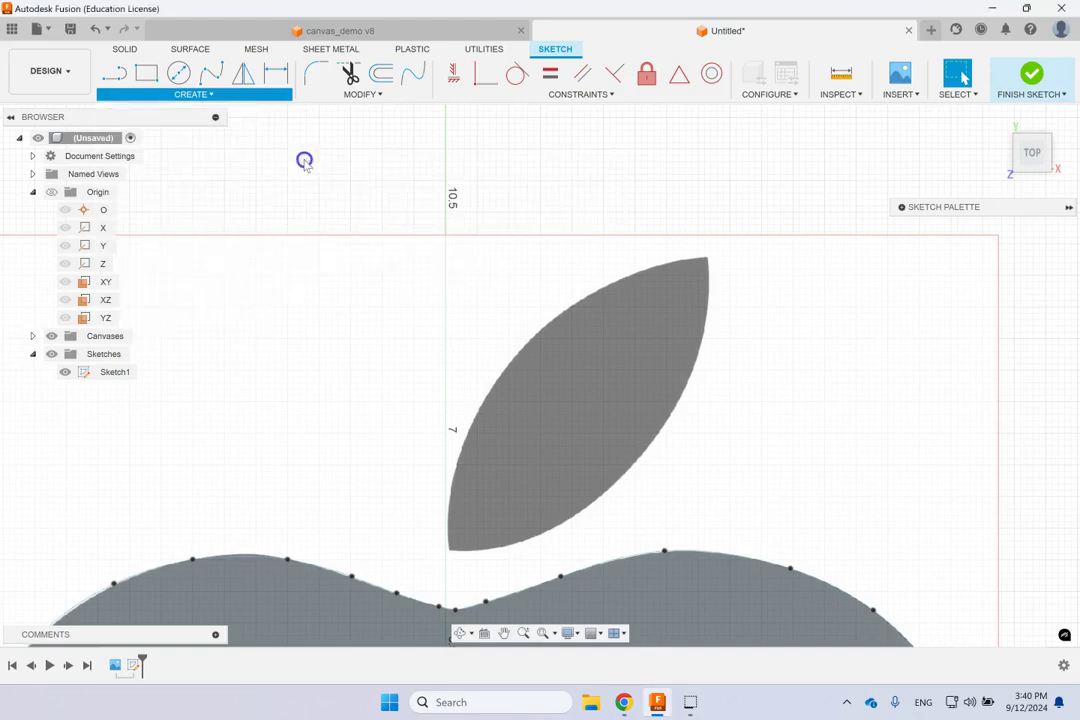
click(450, 552)
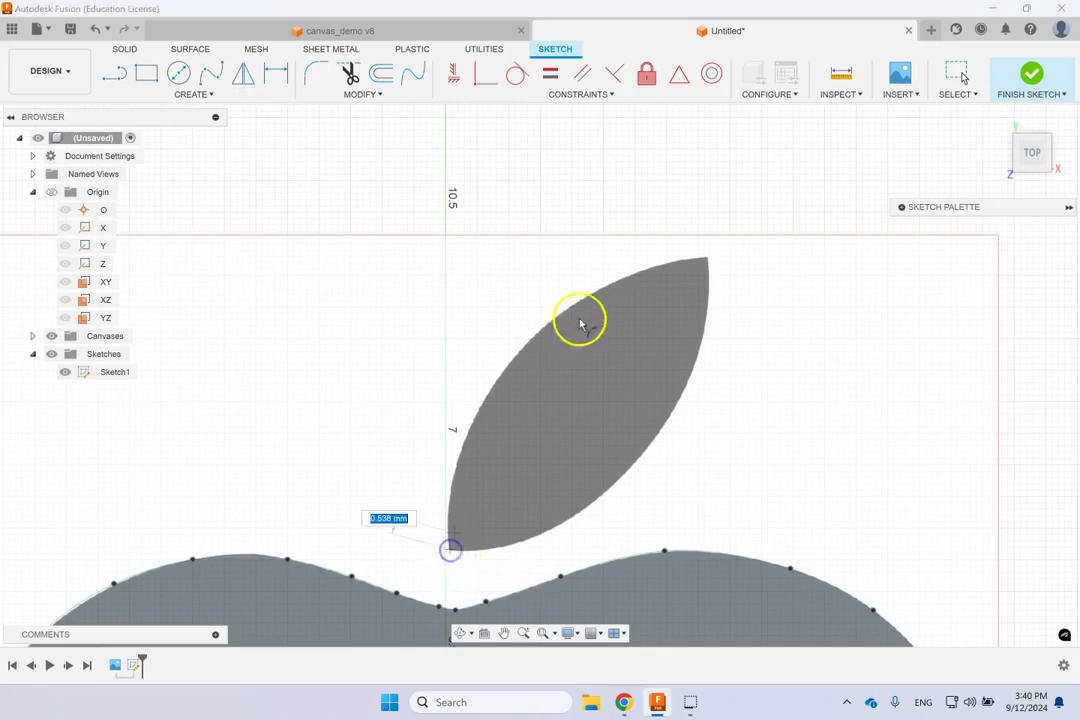
click(707, 262)
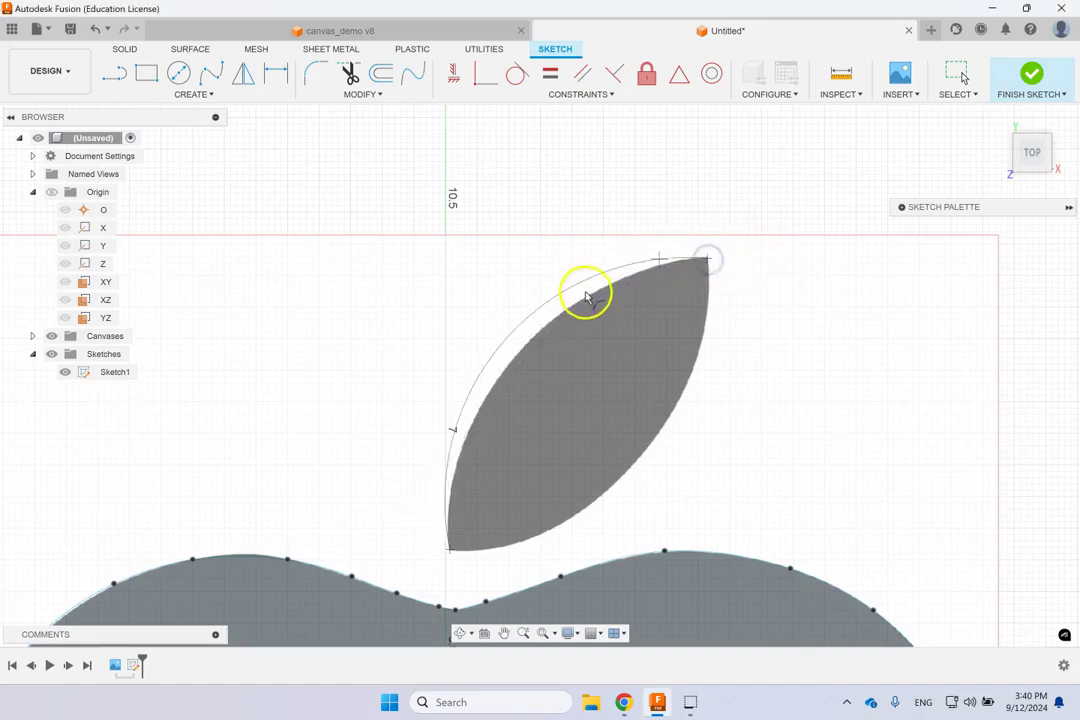
click(556, 318)
Trace the leaf's lower-right edge with a 3-point arc between its lower and upper tips, and finish the sketch.
click(450, 551)
click(707, 260)
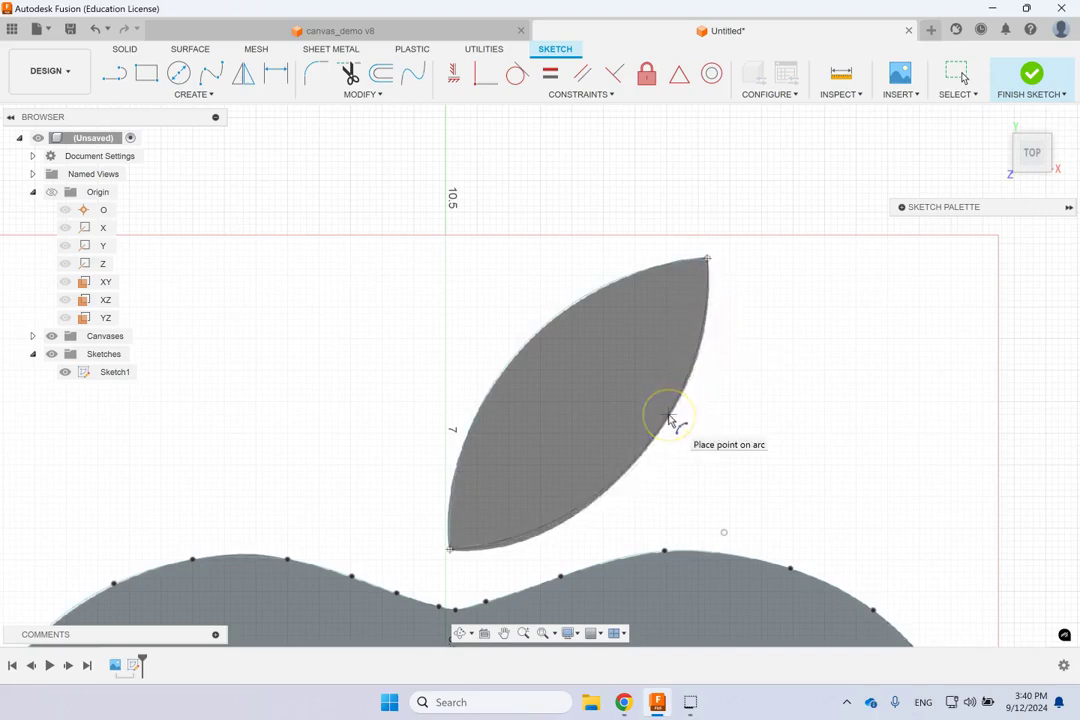
click(674, 418)
click(1031, 74)
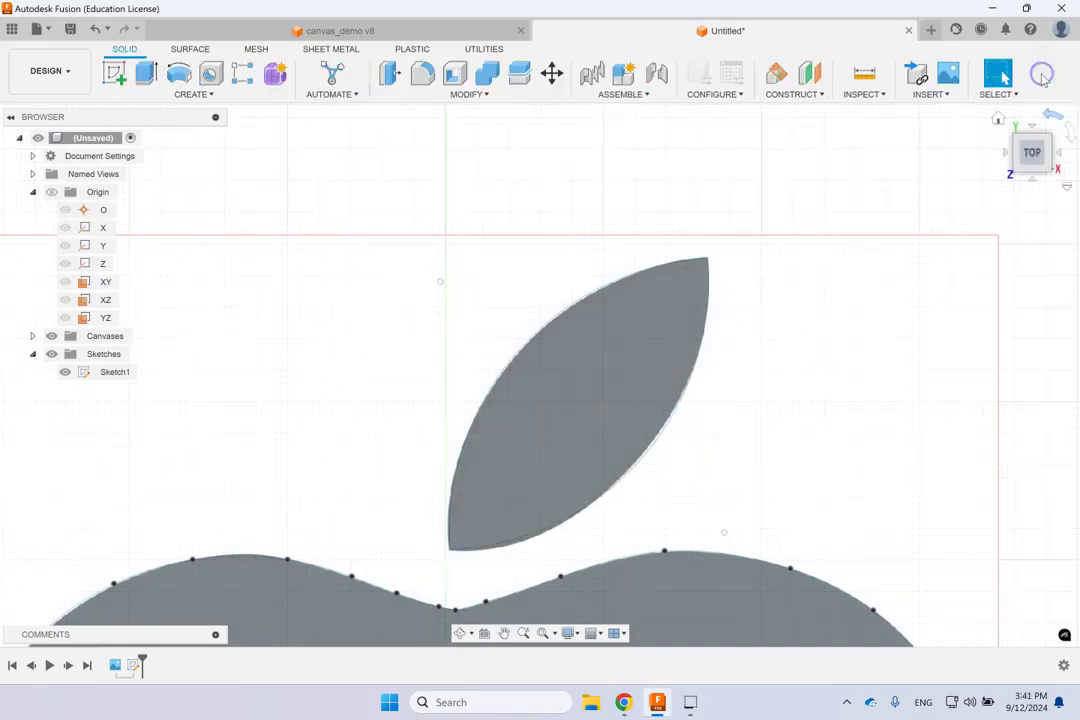
Return to the home view and delete the Apple-Logo canvas from the design.
click(997, 119)
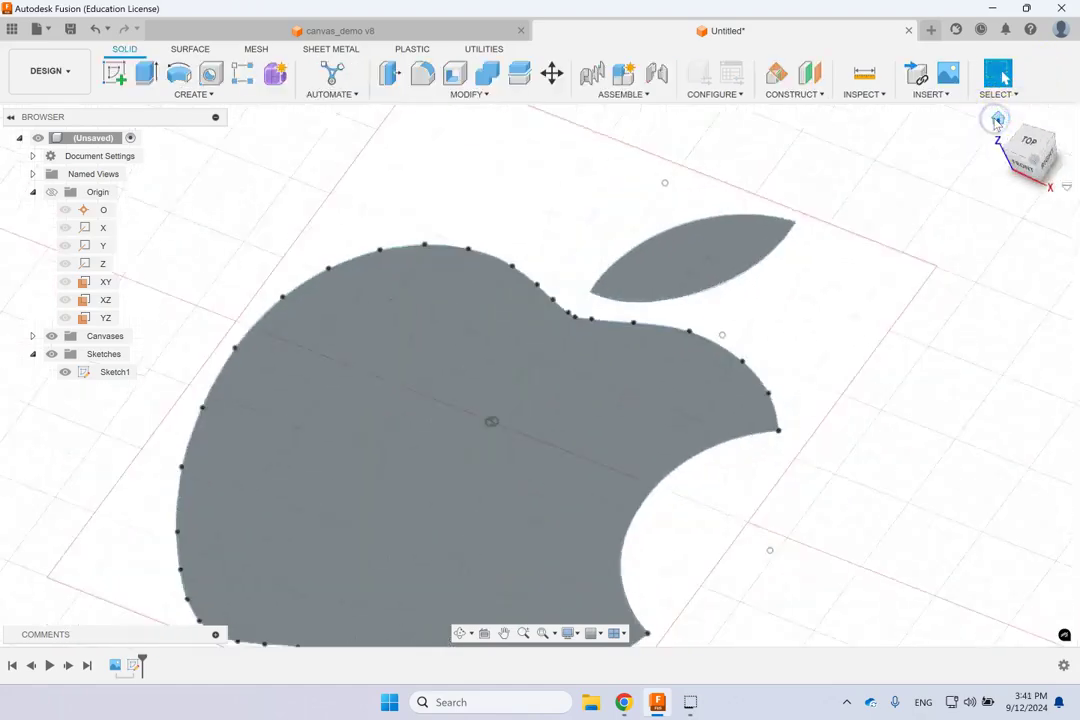
scroll(688, 258, down, 3)
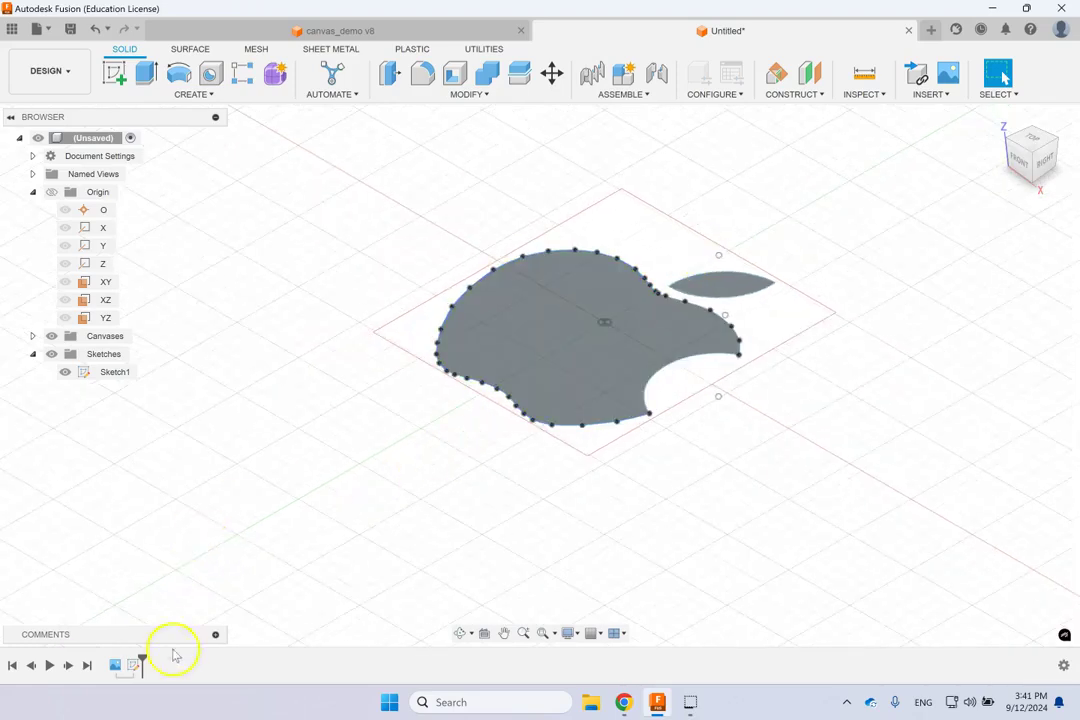
right_click(115, 667)
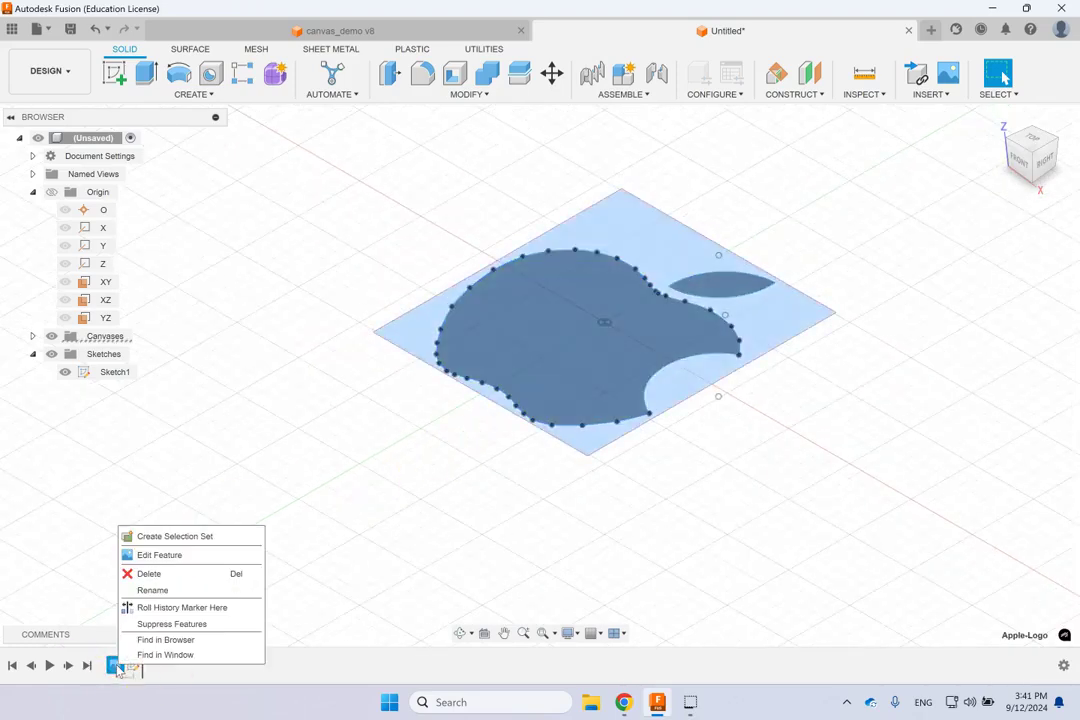
key(Delete)
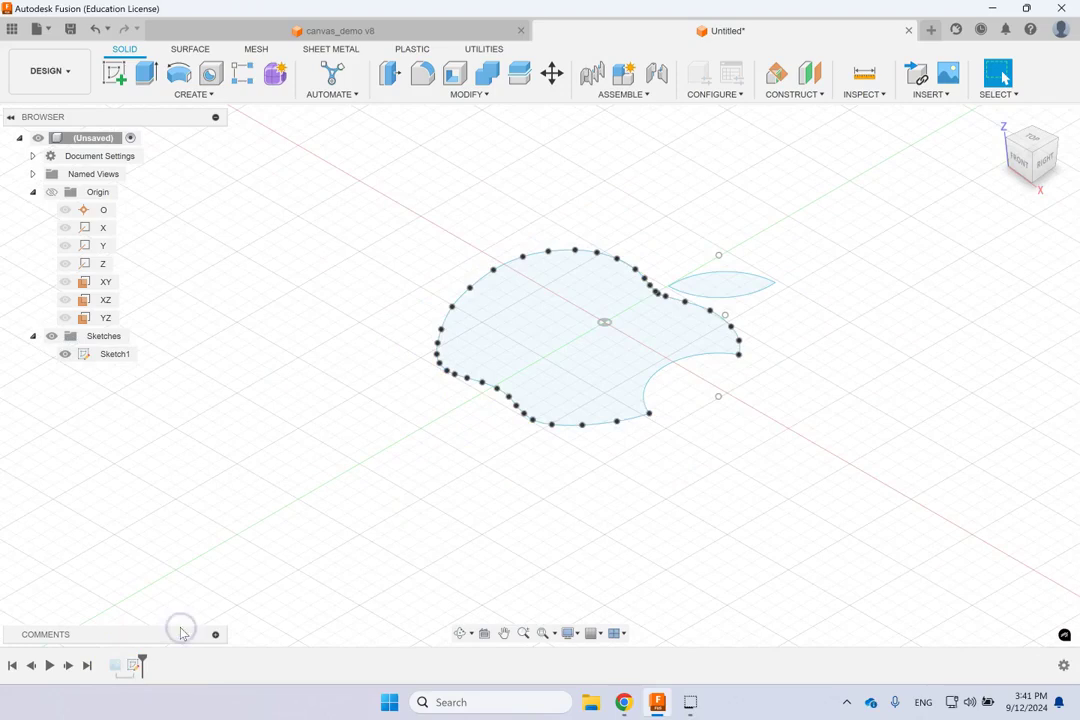
Extrude the apple body and leaf profiles together 2 mm upward as new bodies.
click(740, 397)
click(737, 345)
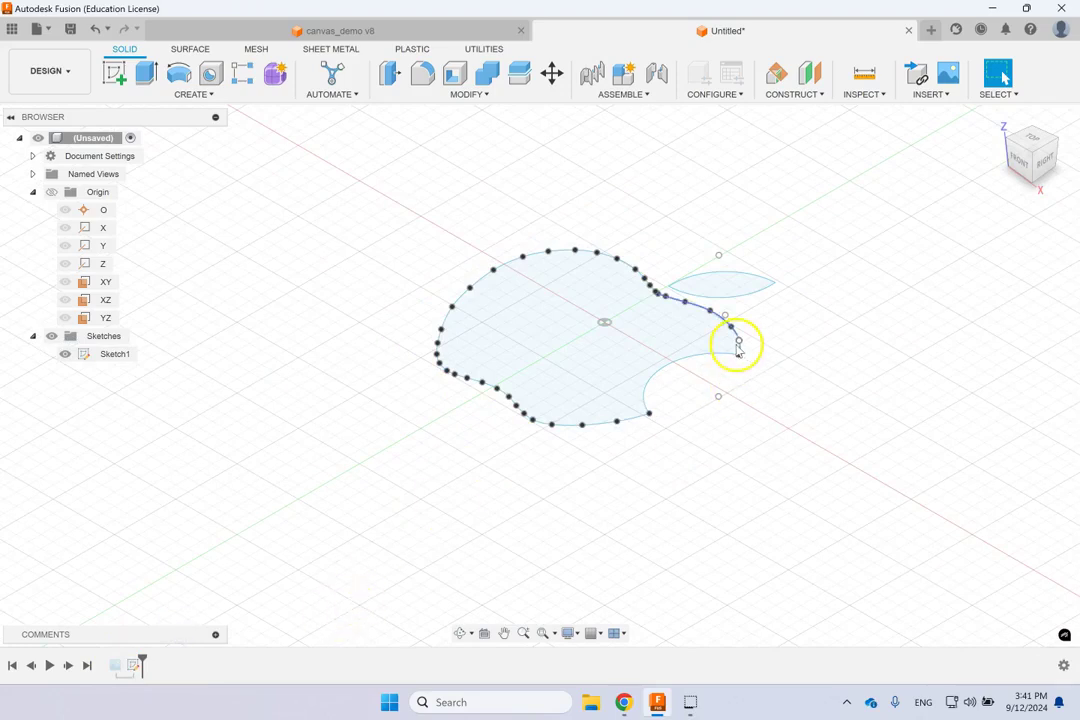
click(146, 73)
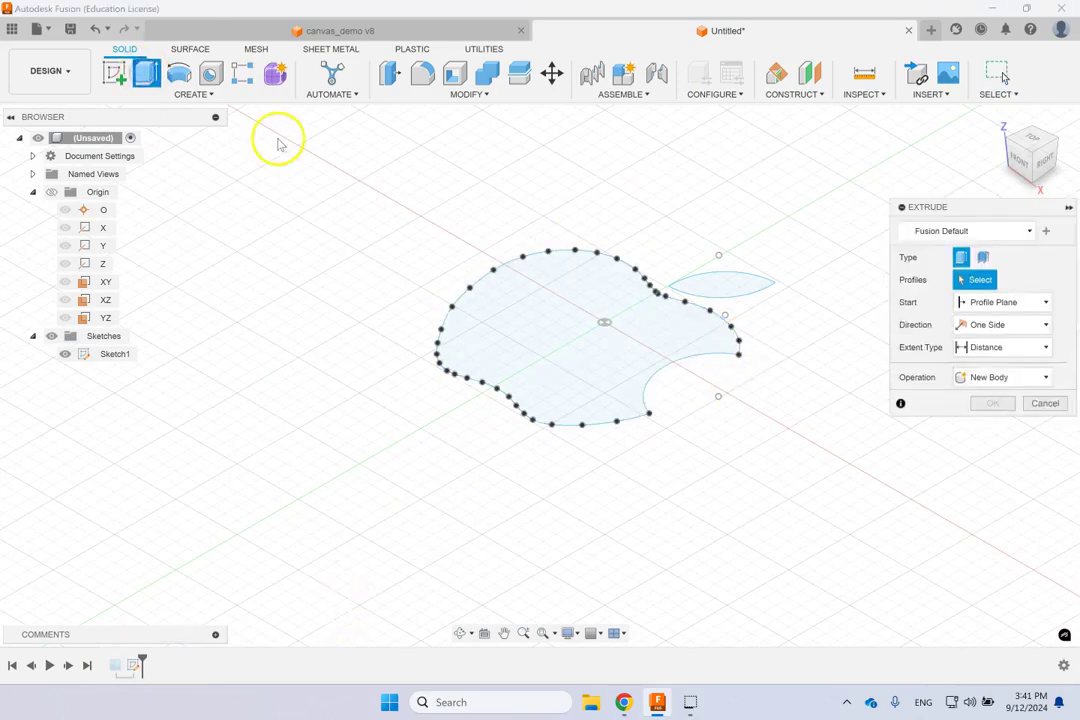
click(564, 290)
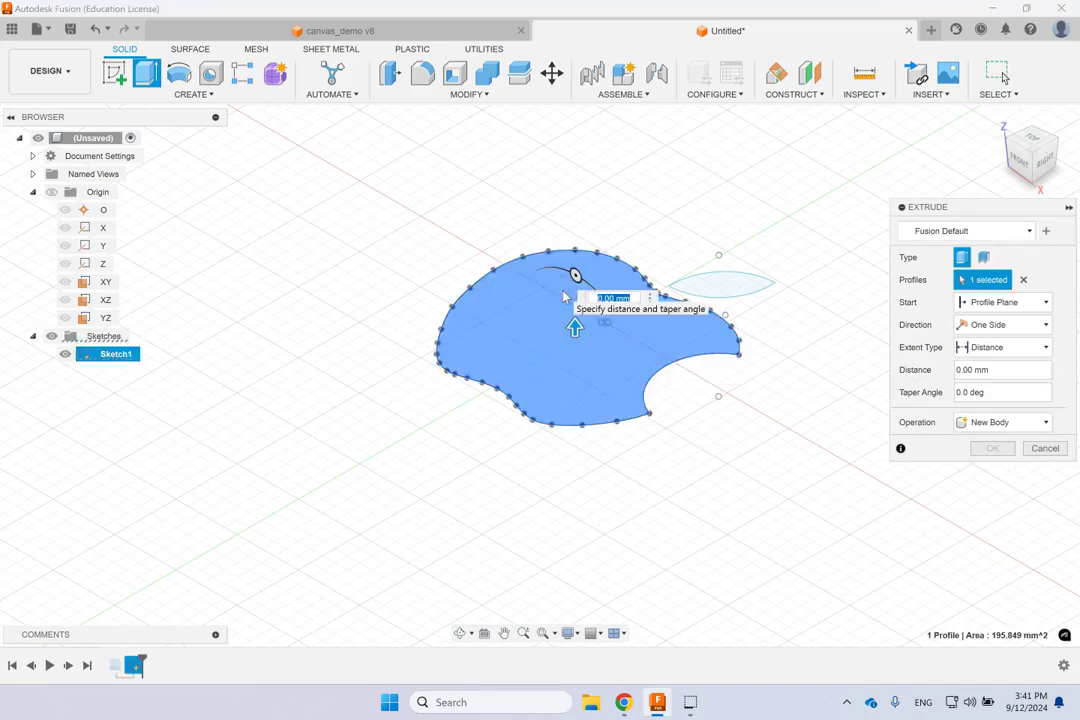
click(719, 299)
drag(722, 272, 728, 250)
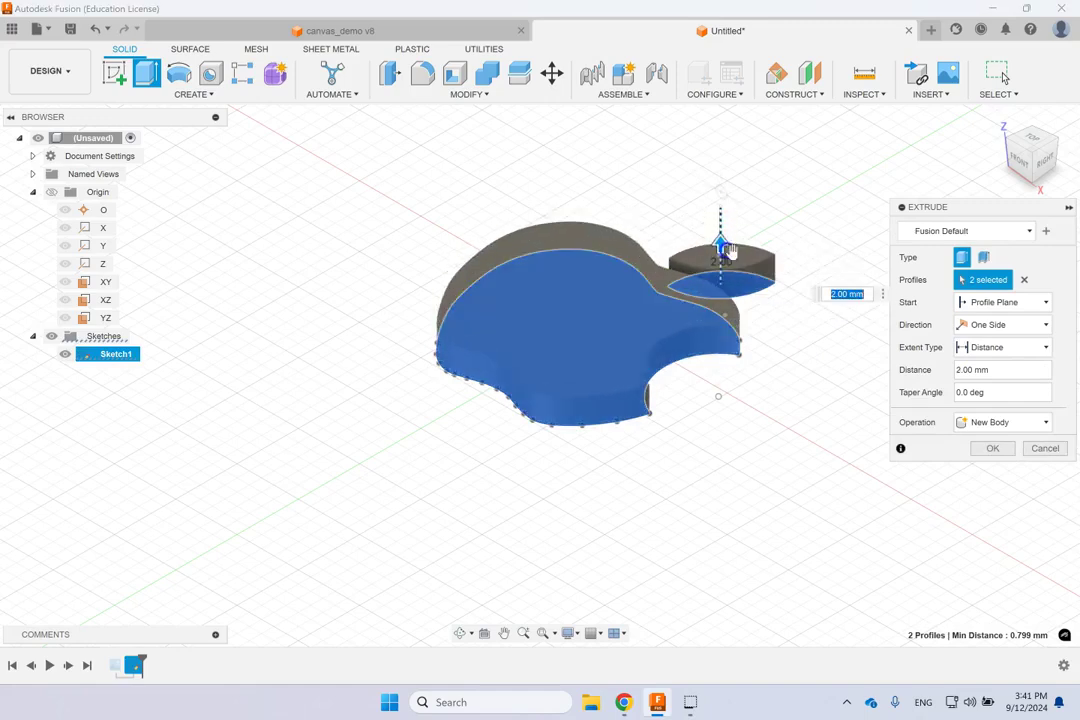
click(990, 448)
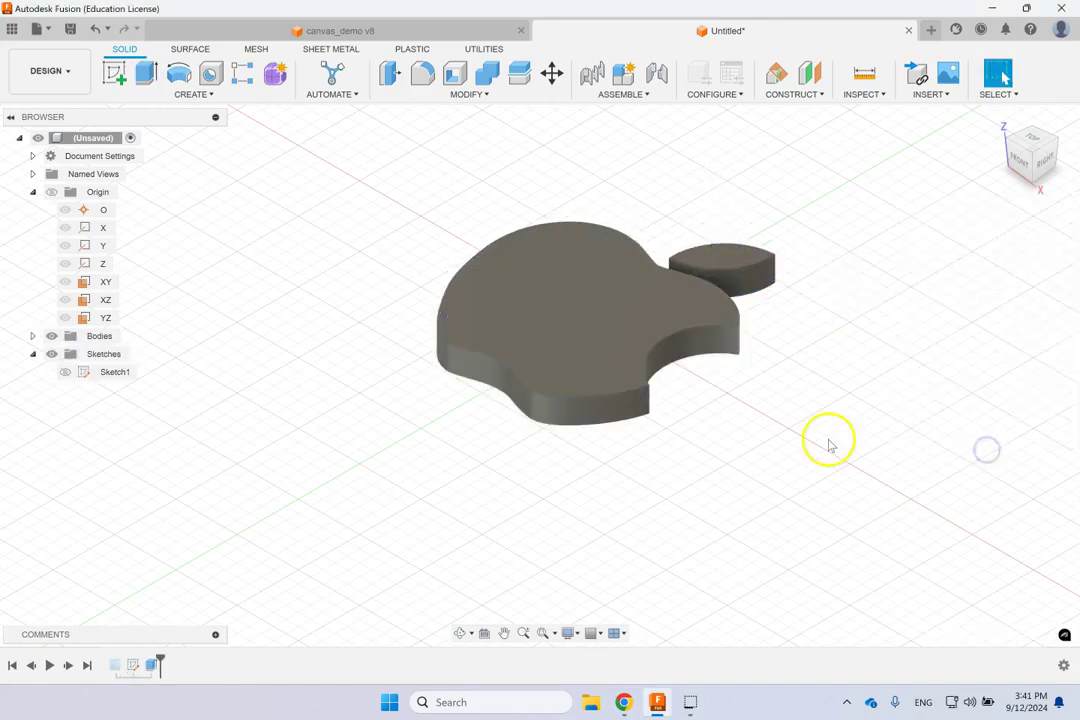
Apply the Paint - Enamel Glossy (Green) appearance from the Fusion library to the apple-shaped body, Body1.
click(32, 336)
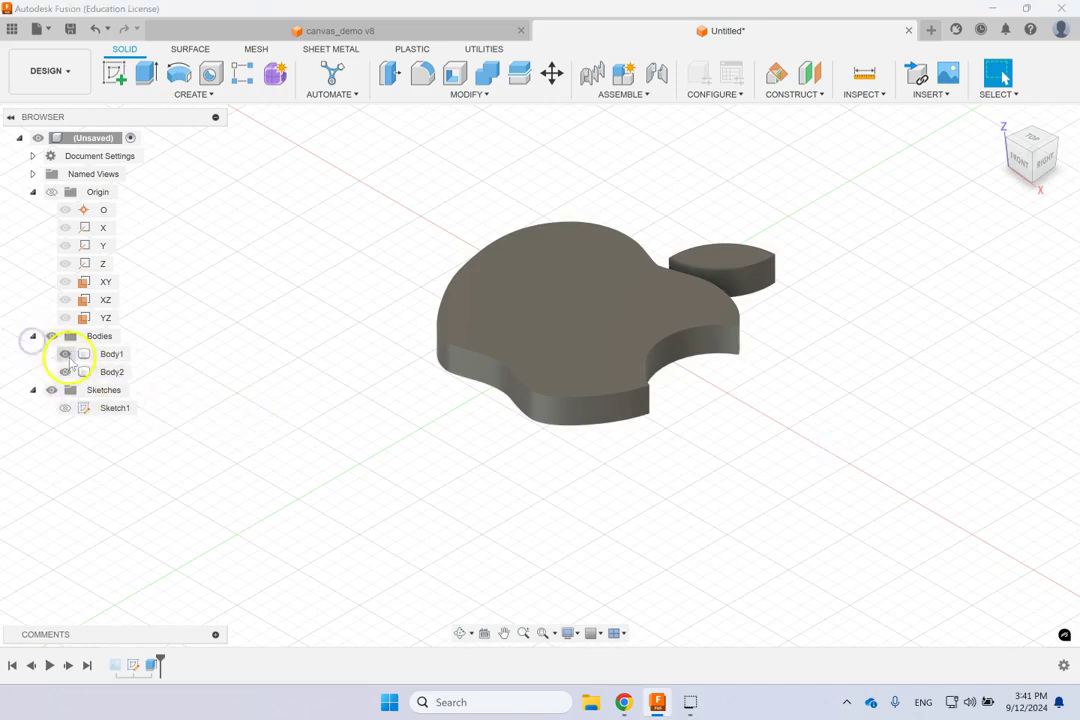
click(34, 390)
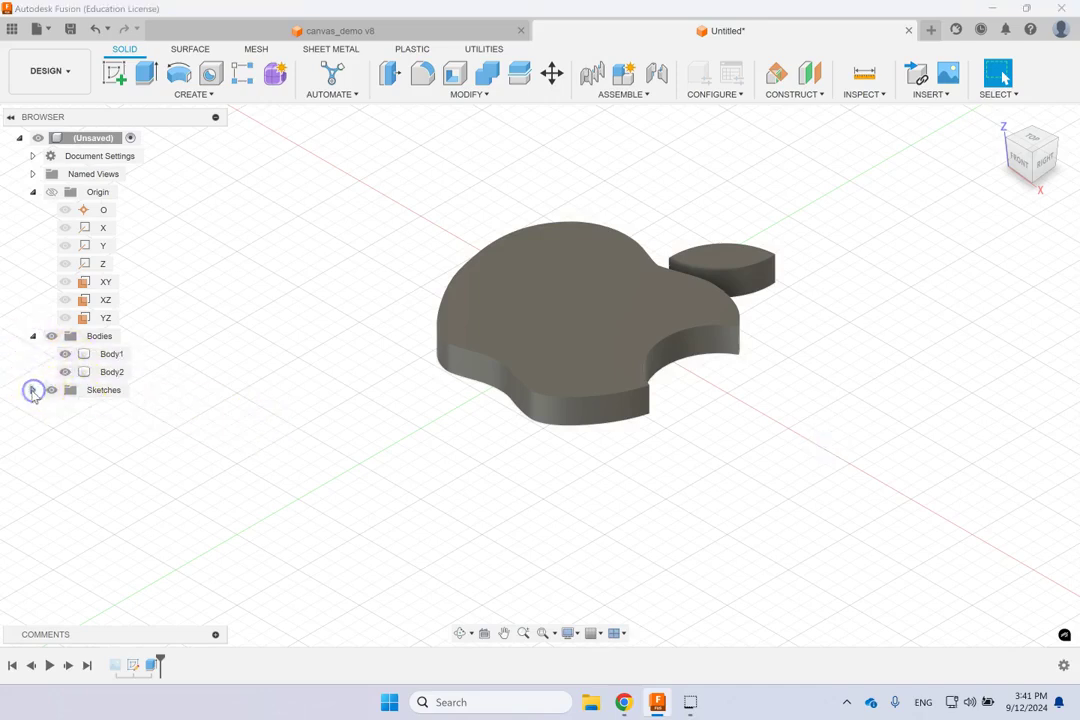
right_click(120, 355)
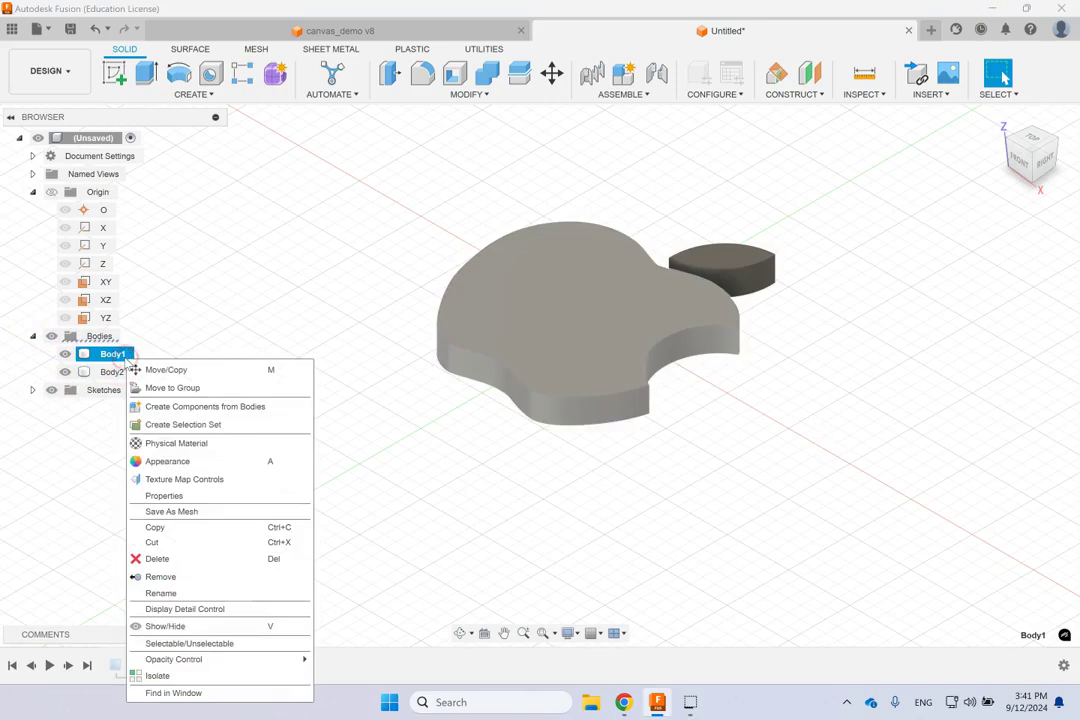
click(167, 459)
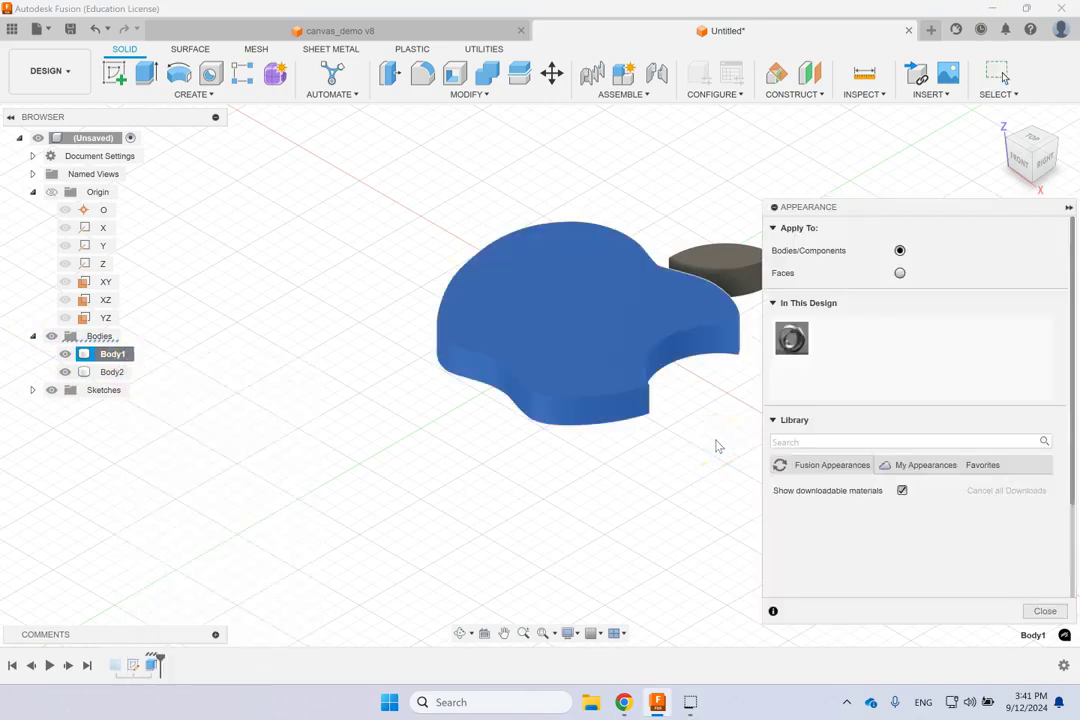
click(827, 466)
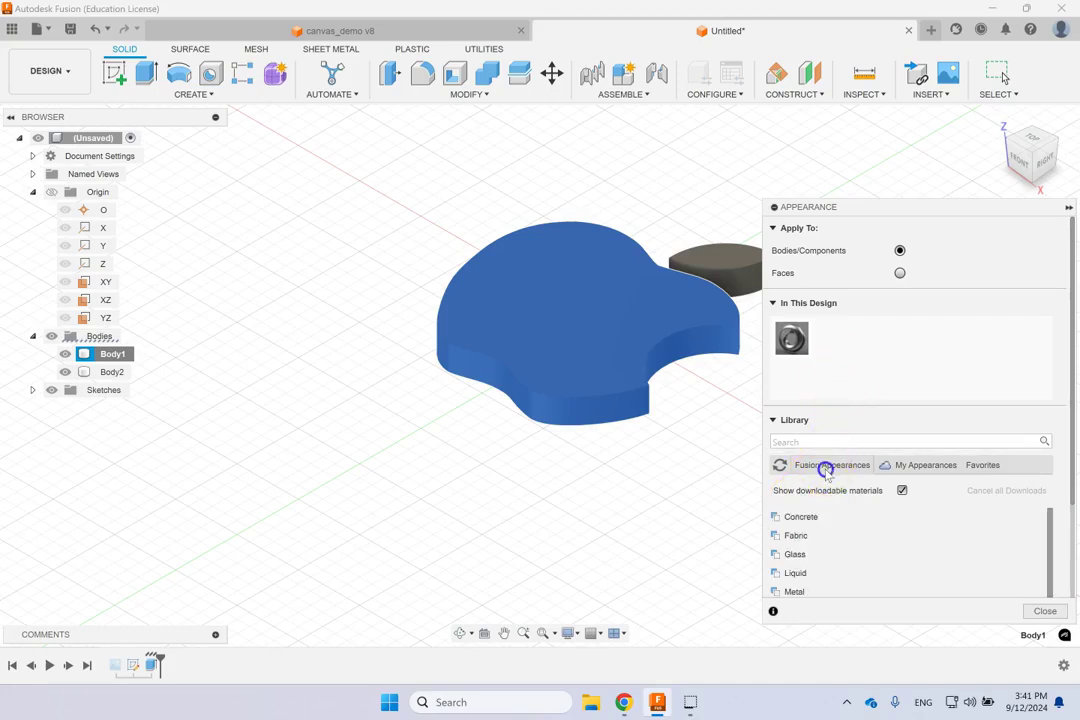
scroll(913, 535, down, 3)
click(795, 522)
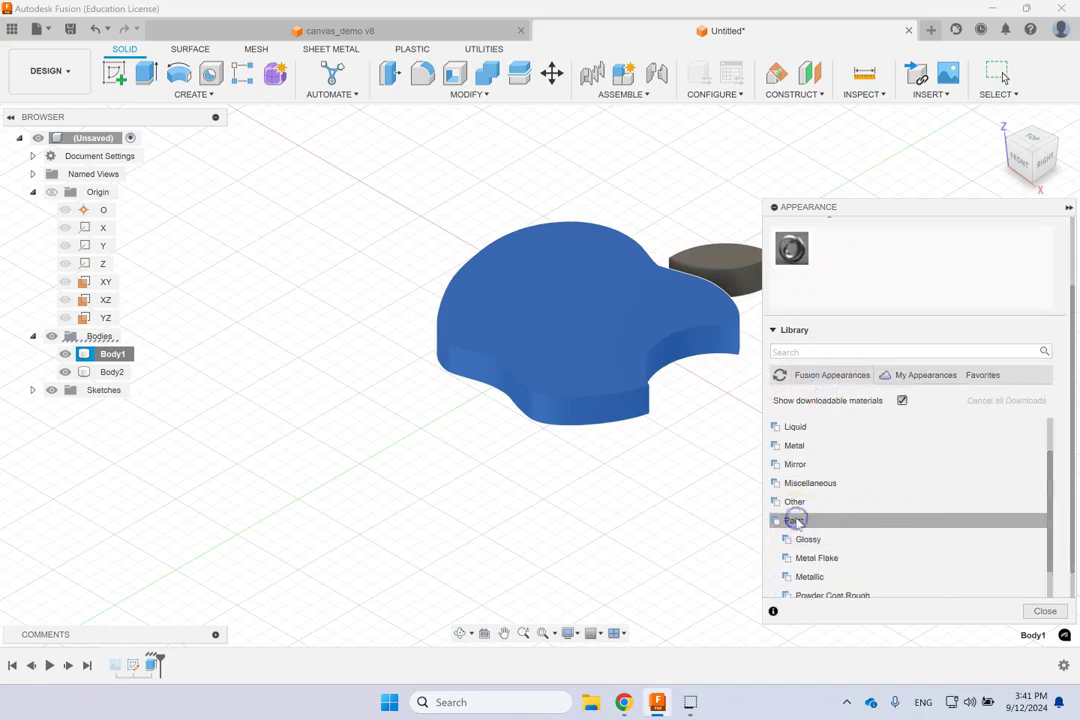
scroll(830, 510, down, 2)
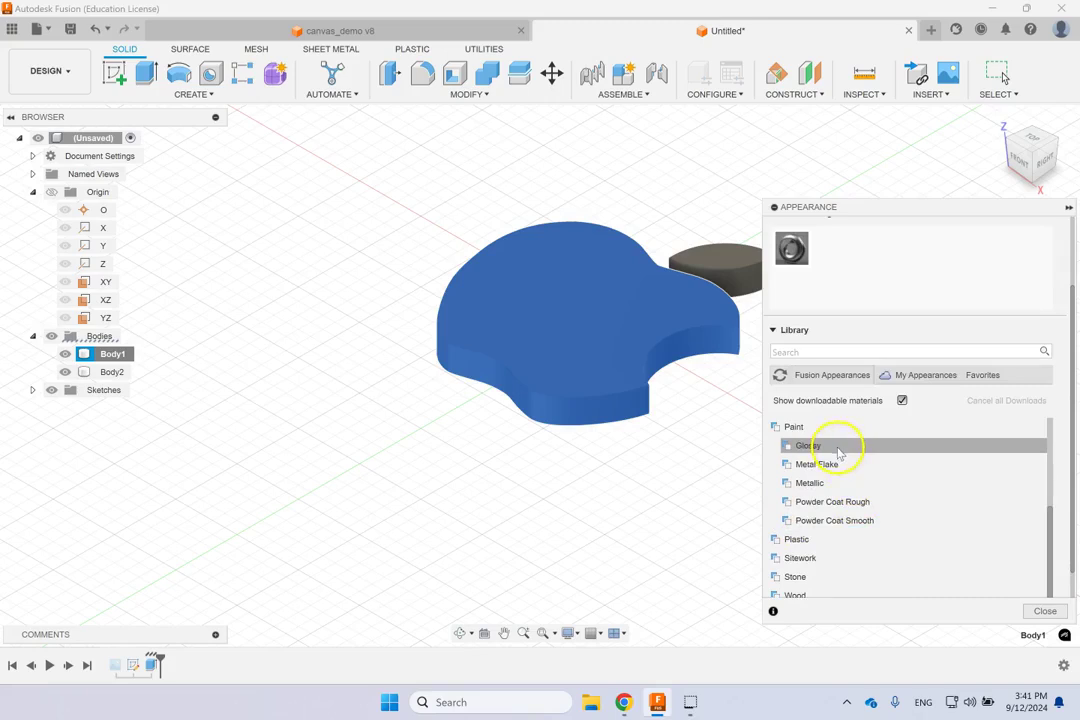
click(840, 451)
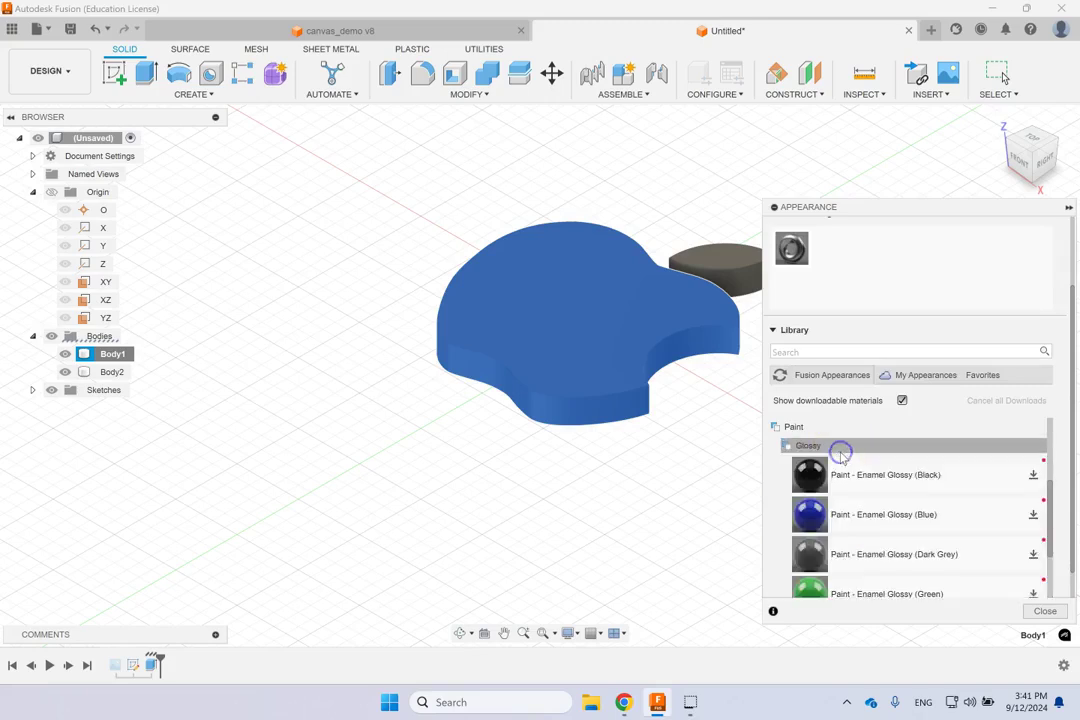
scroll(850, 462, down, 1)
drag(810, 515, 600, 318)
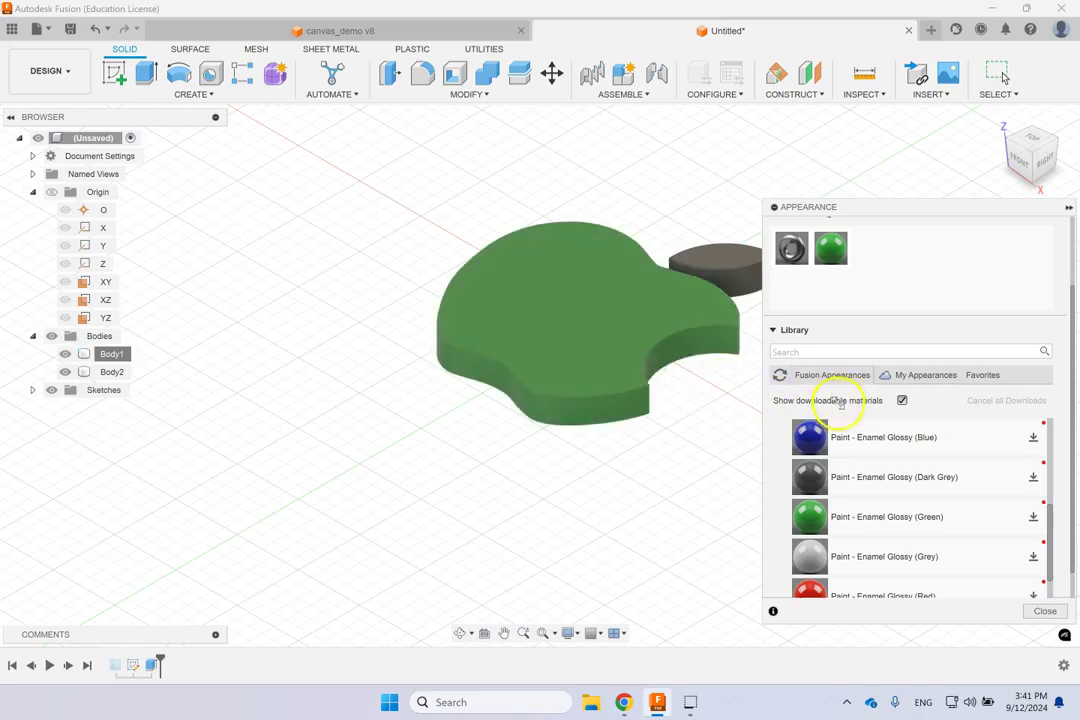
Download the Cherry wood appearance from the Fusion library and apply it to the leaf body, with the appearance settings collapsed.
scroll(907, 436, up, 5)
scroll(893, 480, down, 3)
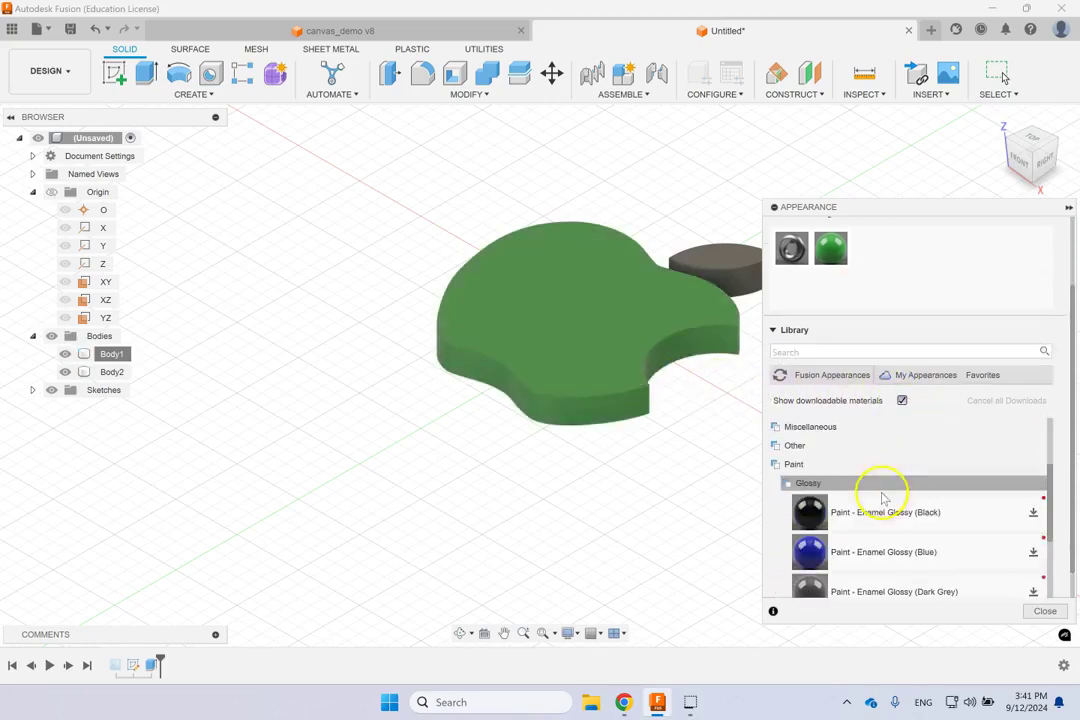
click(807, 465)
scroll(850, 495, down, 1)
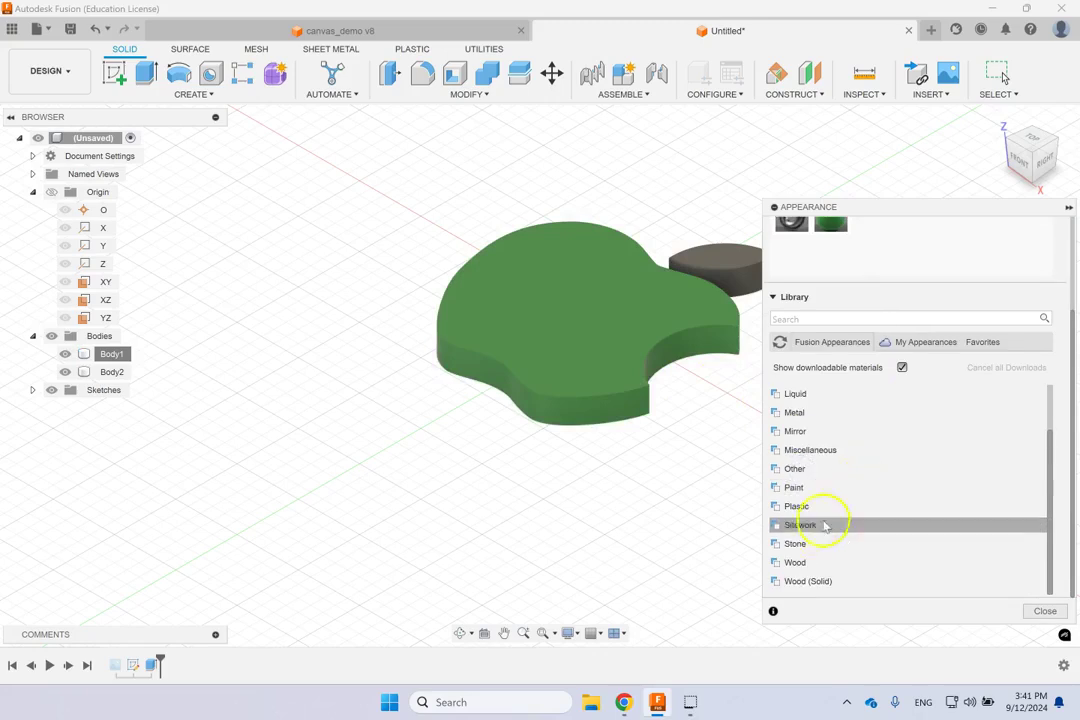
click(793, 563)
scroll(865, 548, down, 3)
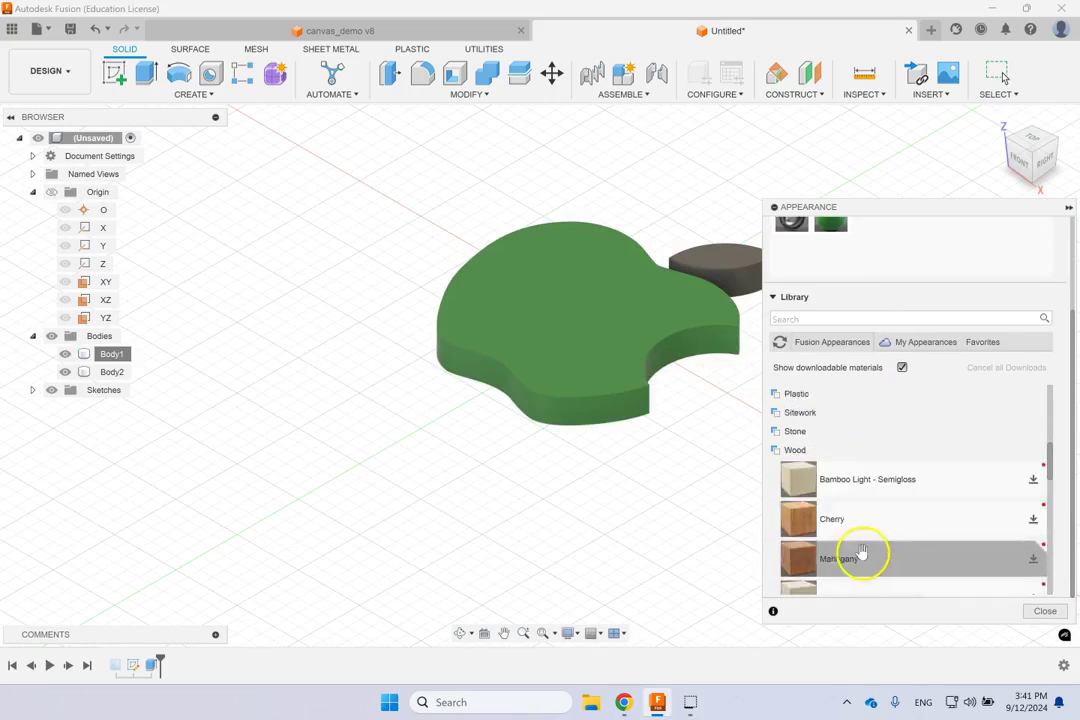
drag(802, 527, 727, 268)
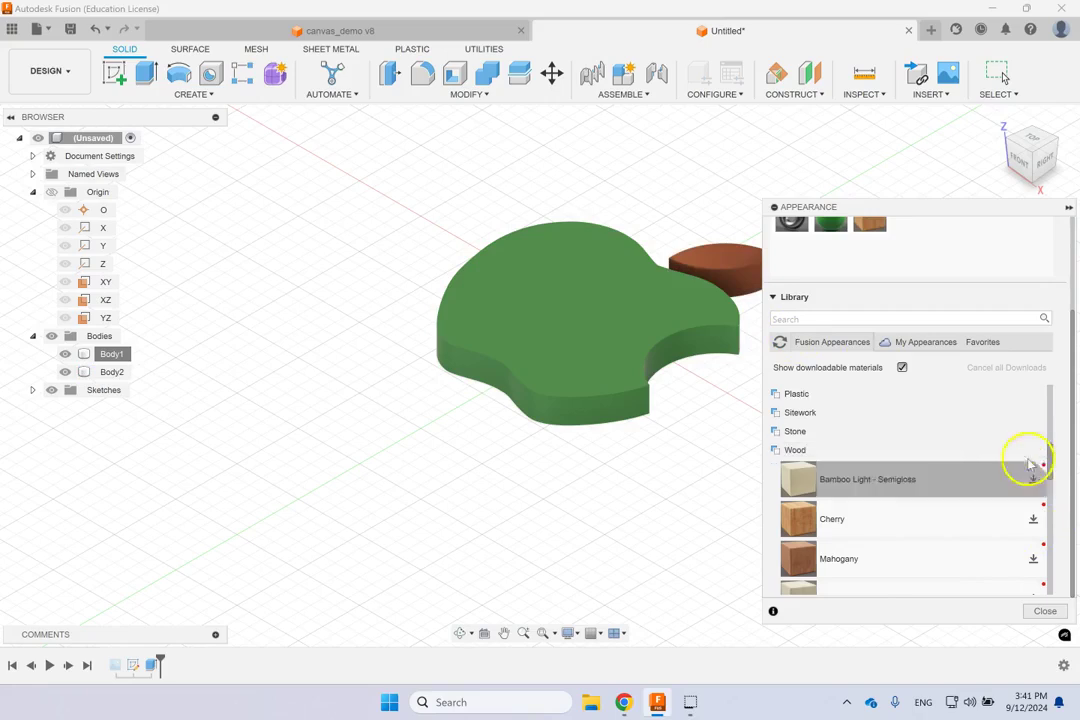
click(1033, 522)
drag(798, 519, 698, 258)
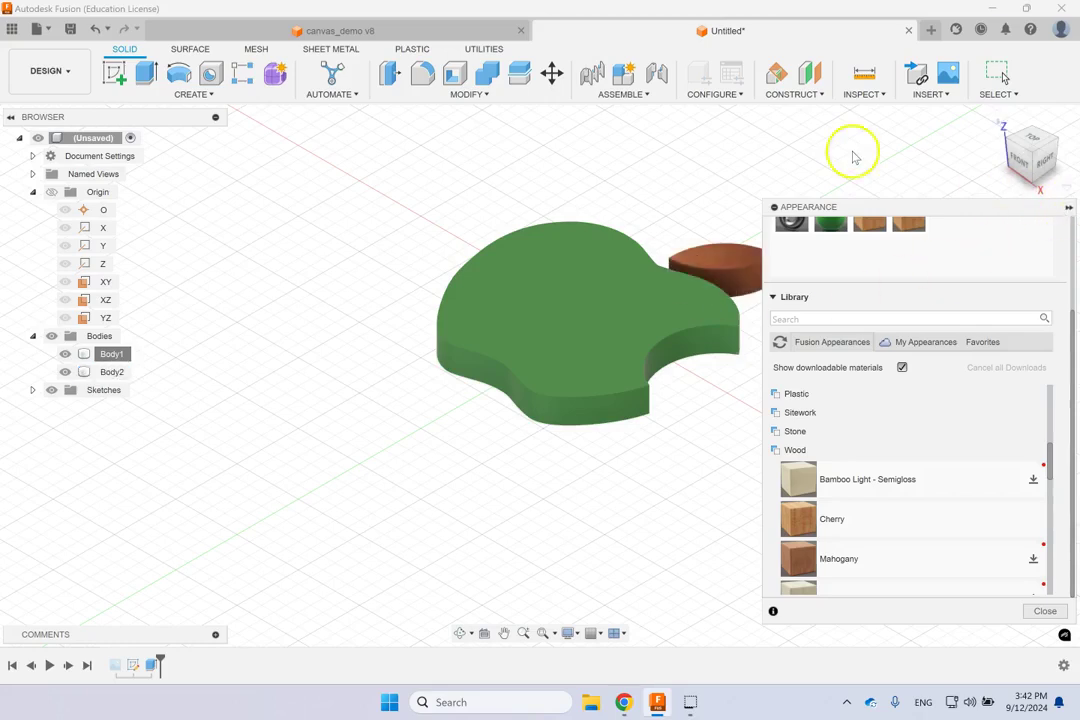
click(776, 208)
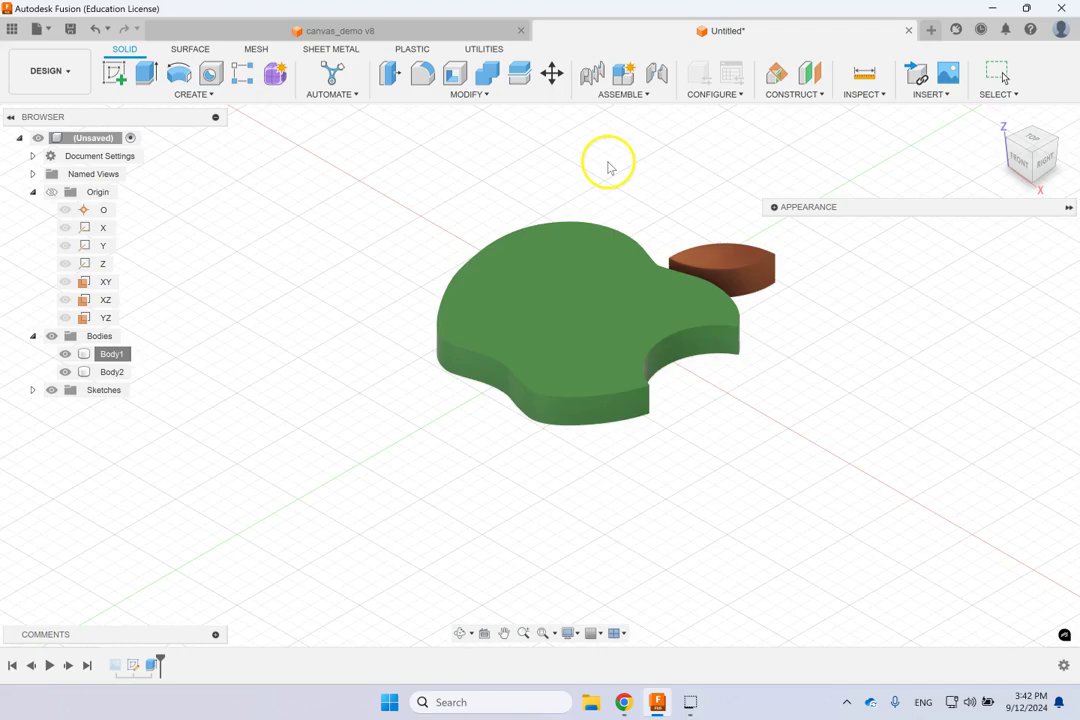
Start a Sphere on the horizontal XY origin plane, toggle Snap to Grid, and place its centre in front of the apple's left side.
click(933, 94)
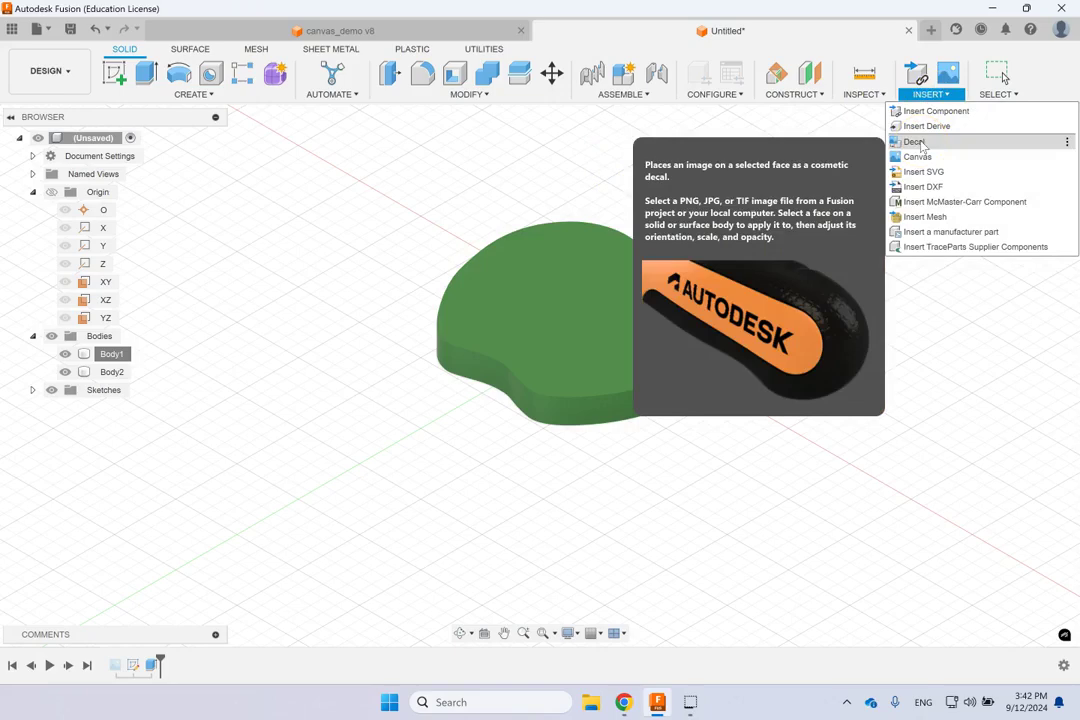
click(219, 94)
click(220, 94)
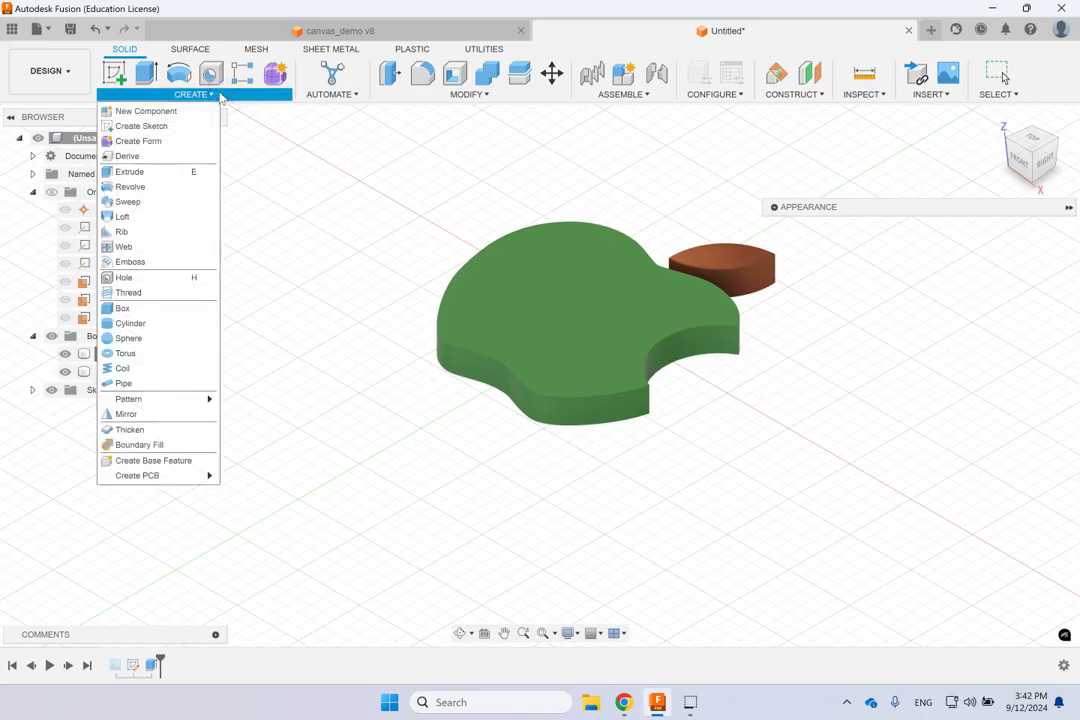
click(122, 338)
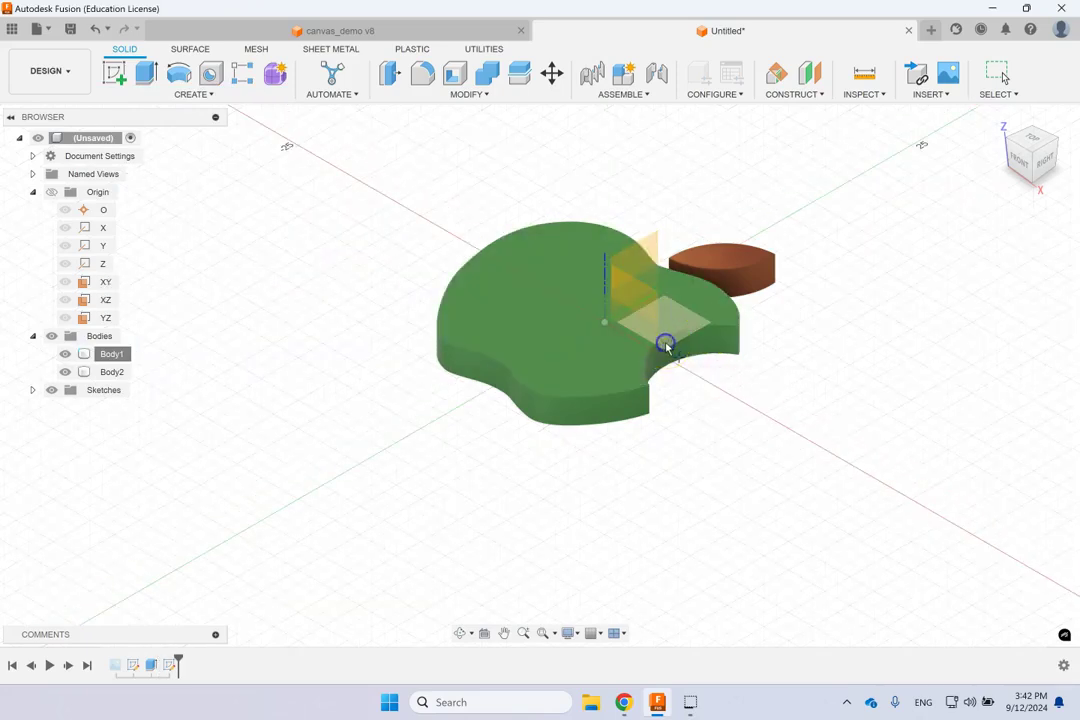
click(665, 345)
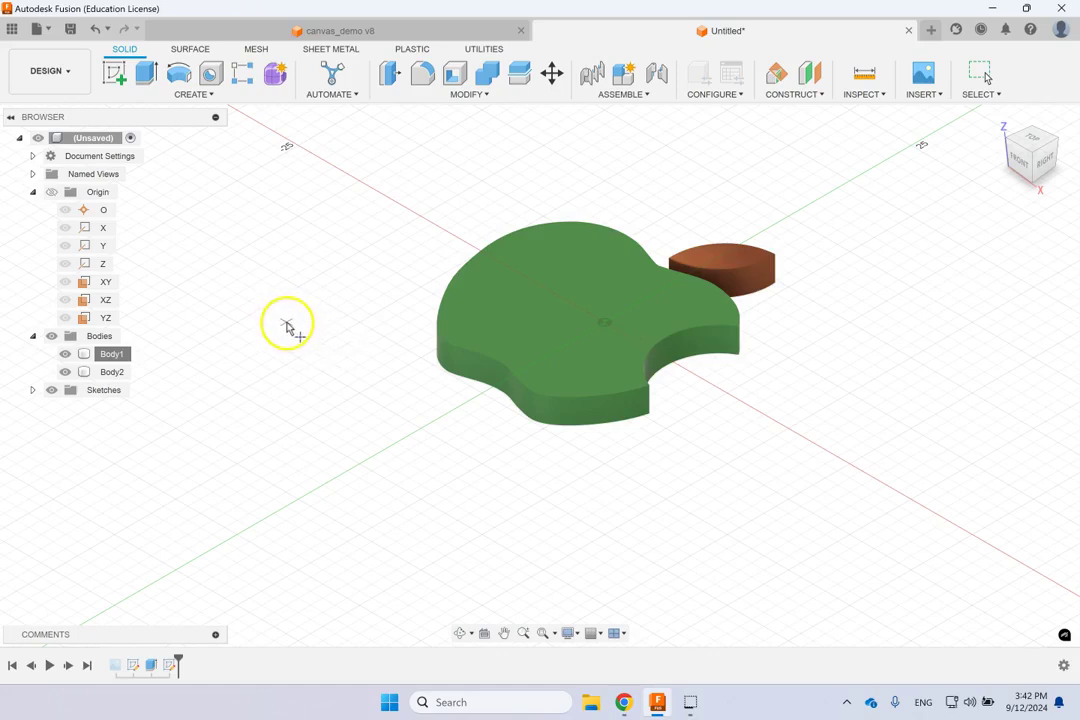
click(597, 633)
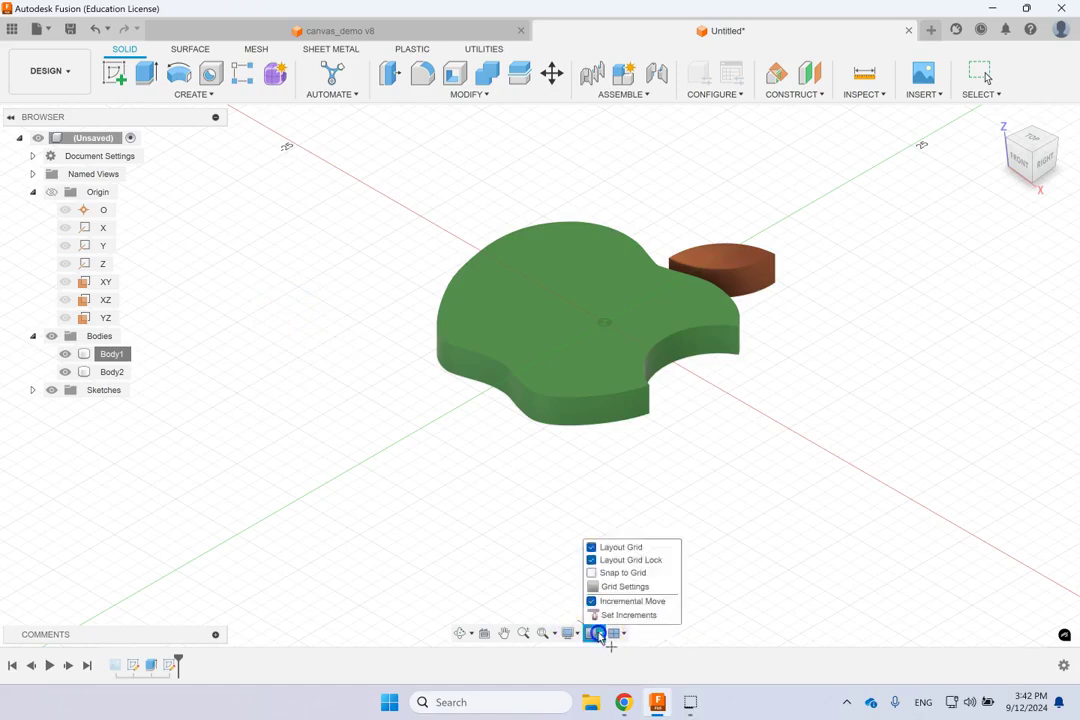
click(610, 574)
click(314, 393)
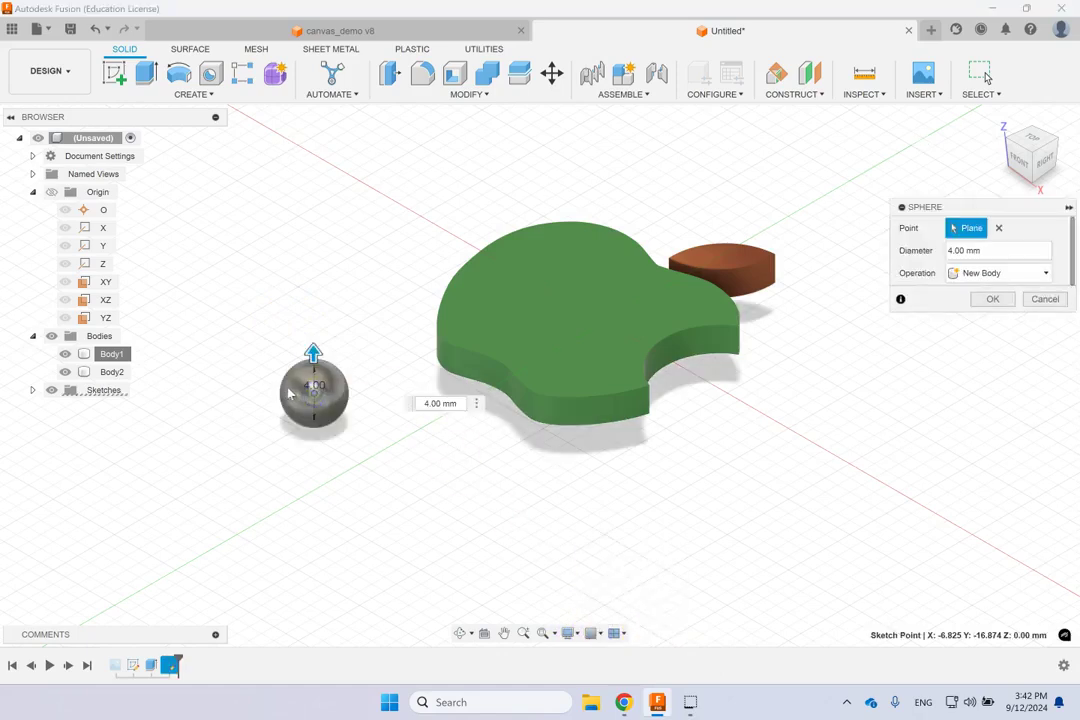
Set the sphere's diameter to 8 mm and create it as a new body.
double_click(986, 255)
click(986, 255)
text(8)
click(974, 298)
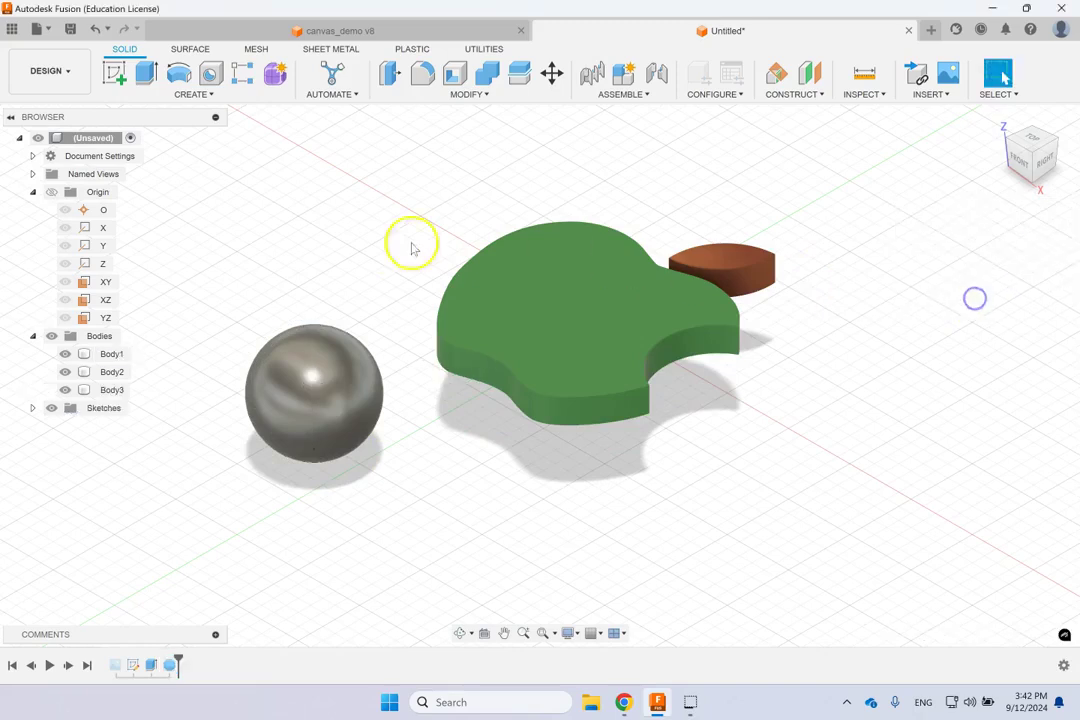
click(341, 405)
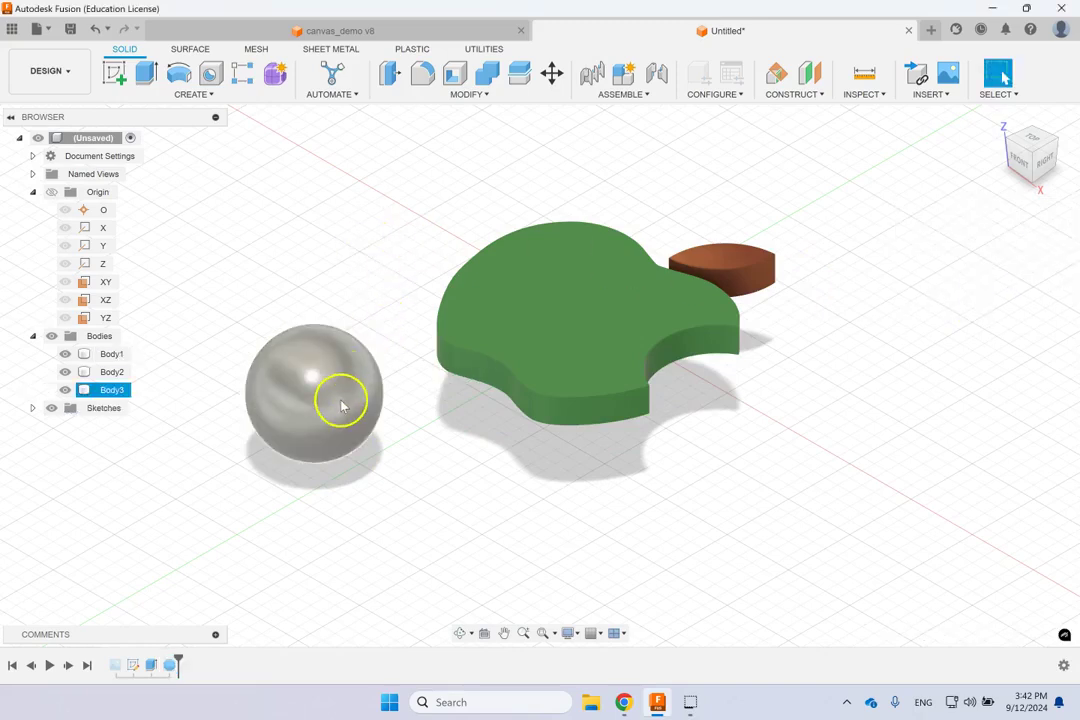
click(328, 405)
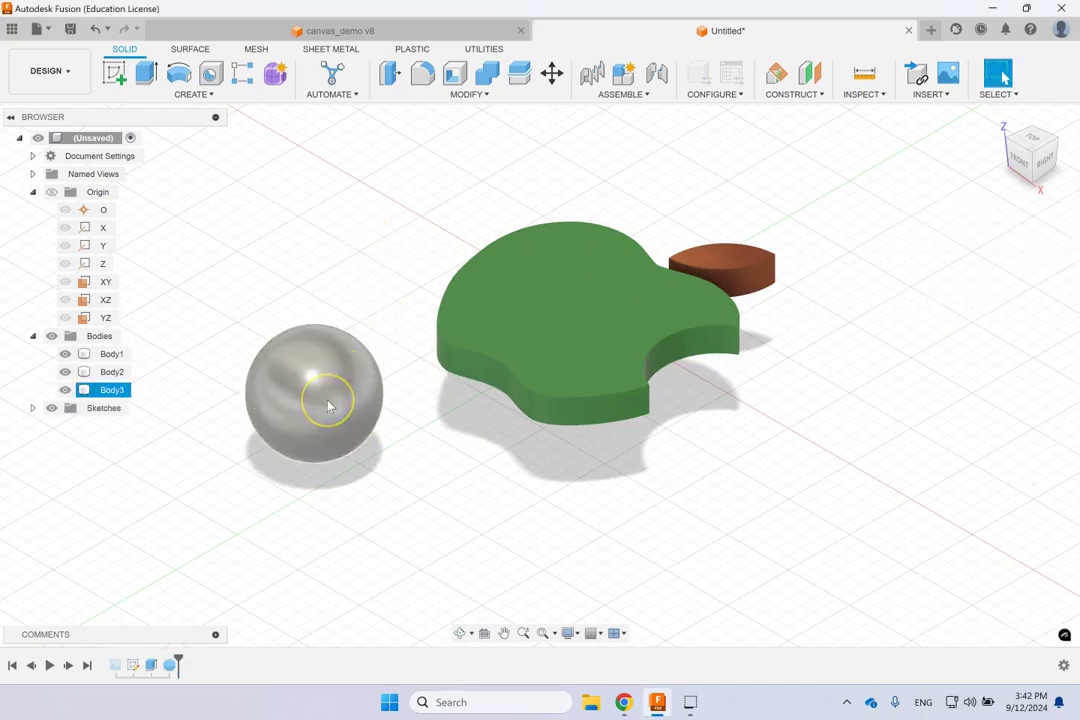
drag(339, 408, 355, 378)
click(723, 174)
Insert the image test.jpg from the computer's Fusion 360 folder as a decal on the sphere's face.
click(928, 93)
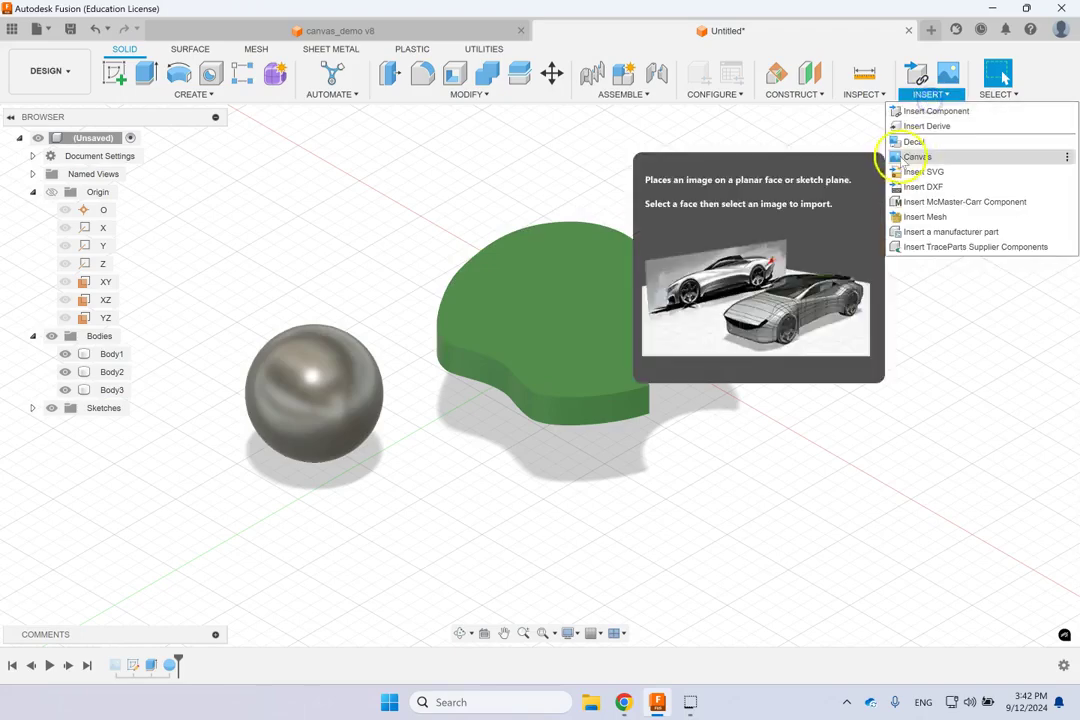
click(899, 141)
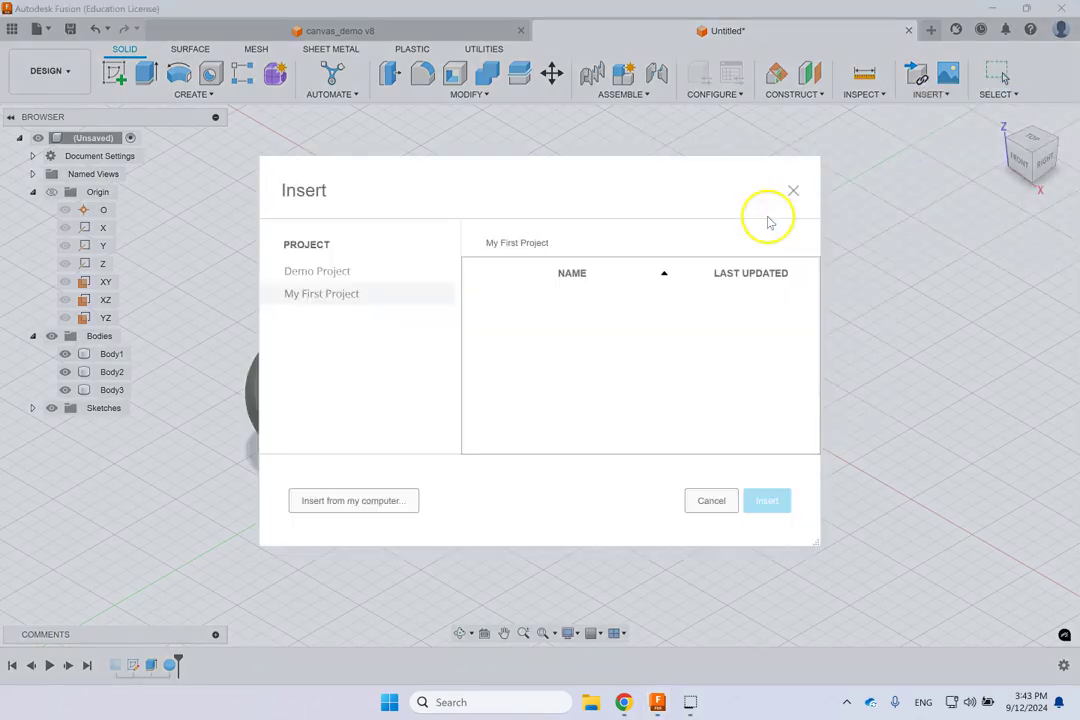
click(377, 505)
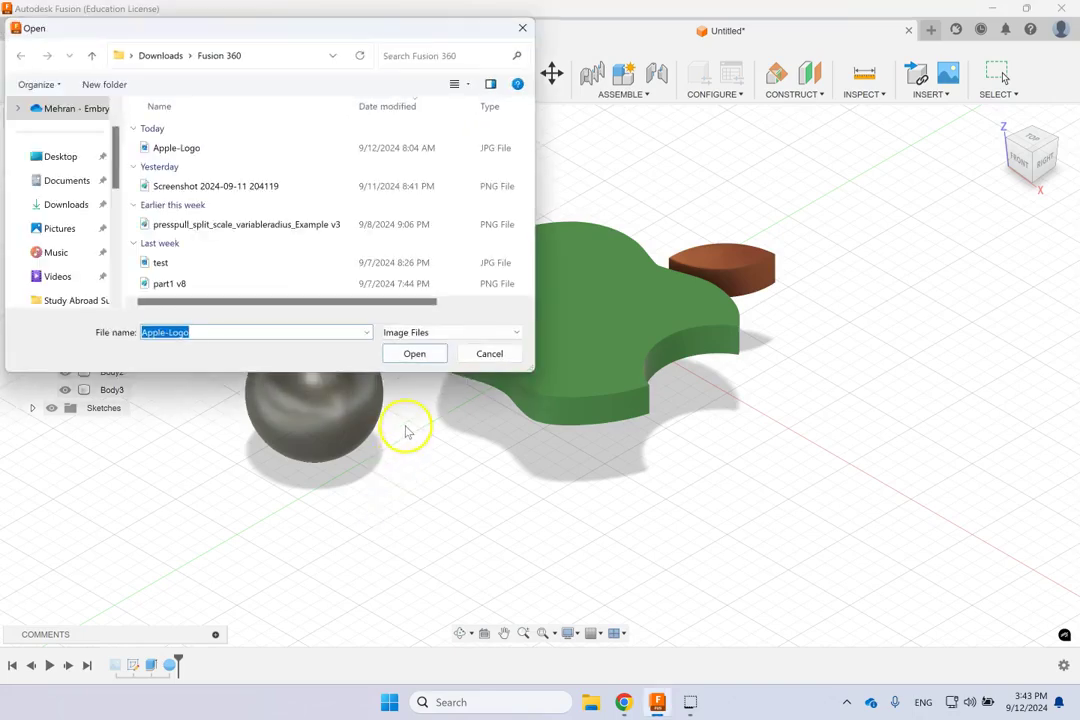
click(165, 262)
click(406, 355)
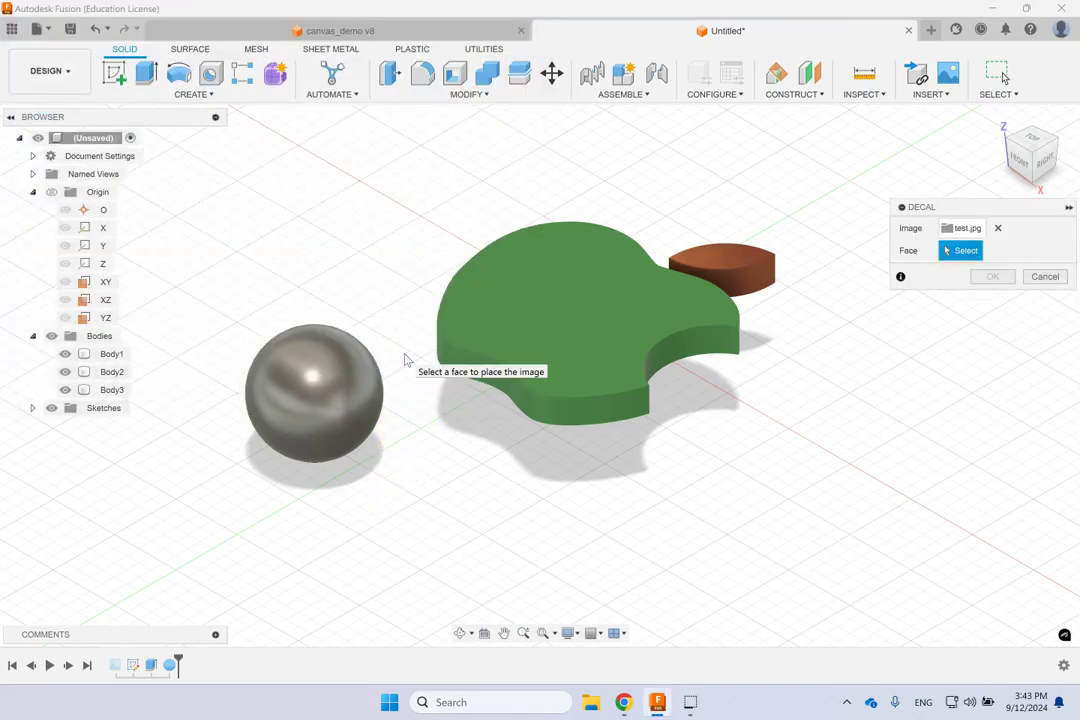
click(313, 392)
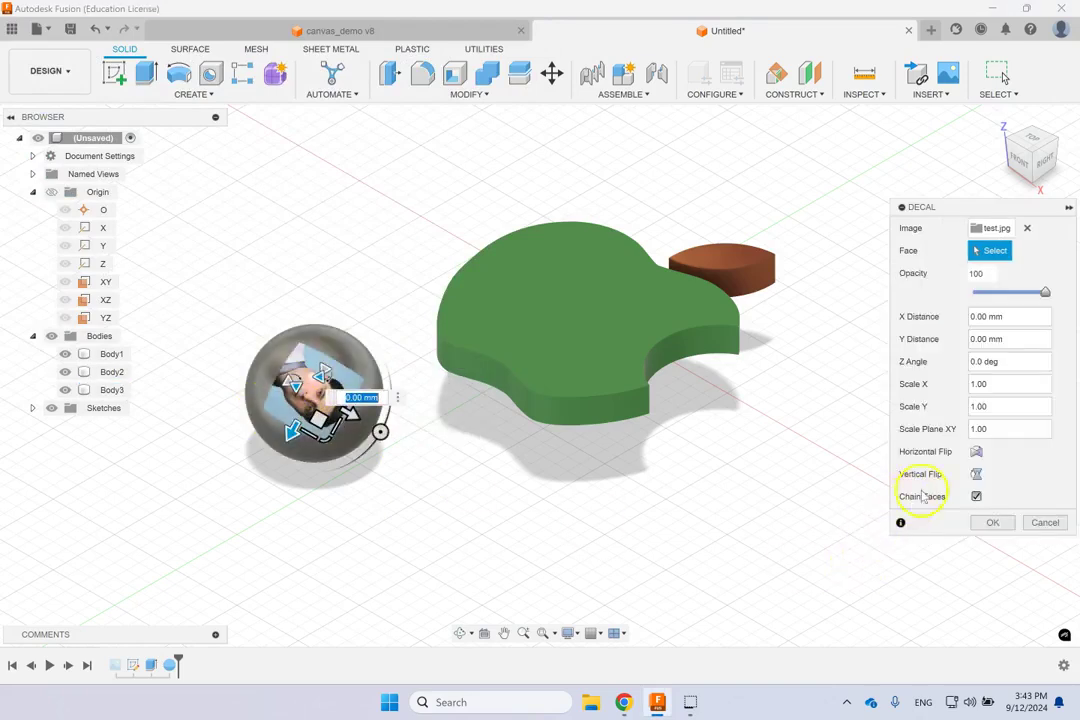
Rotate the decal upright on the sphere, set Scale X and Scale Y to 1.5, and accept the decal.
click(1022, 366)
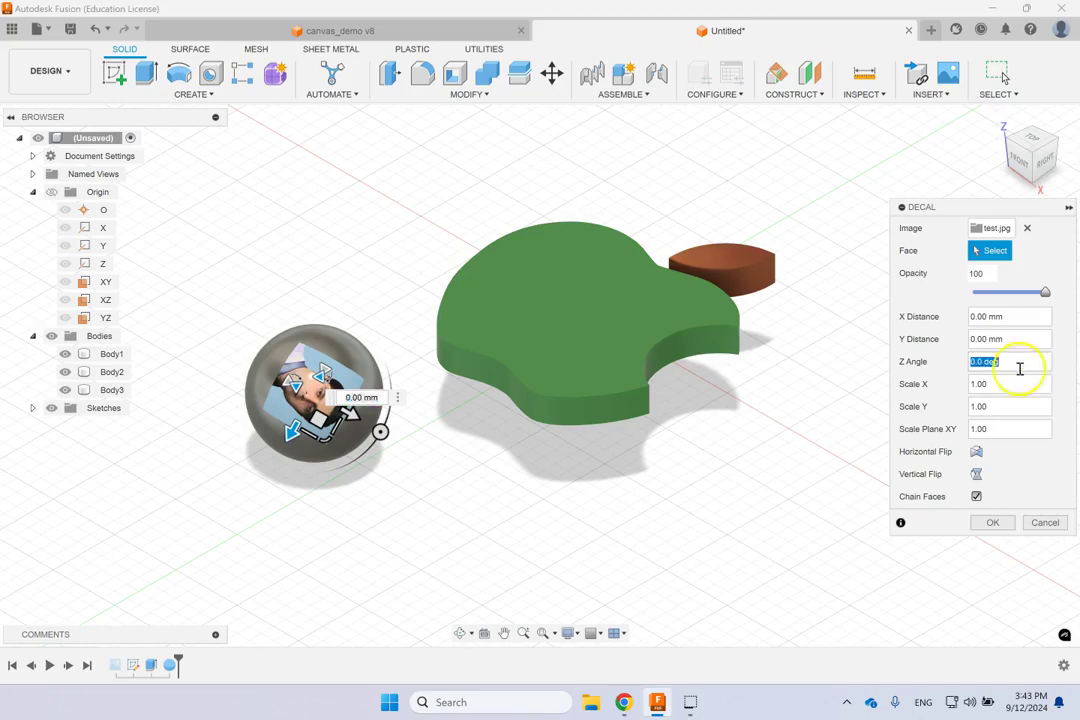
drag(381, 430, 314, 290)
click(1018, 406)
text(1)
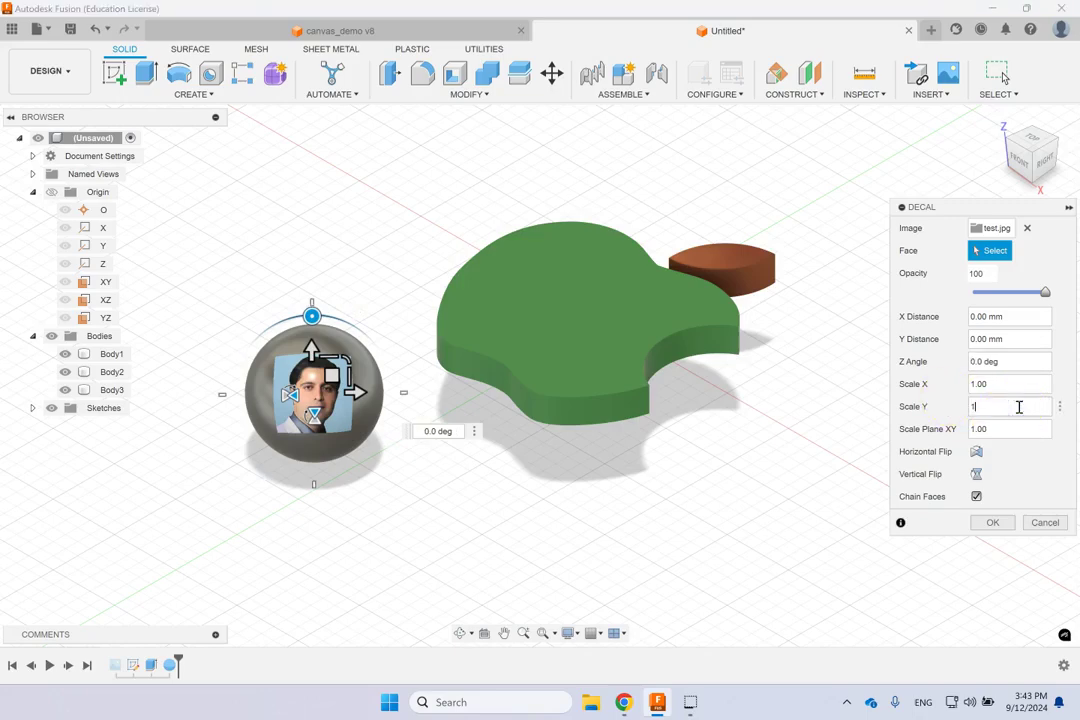
double_click(1030, 385)
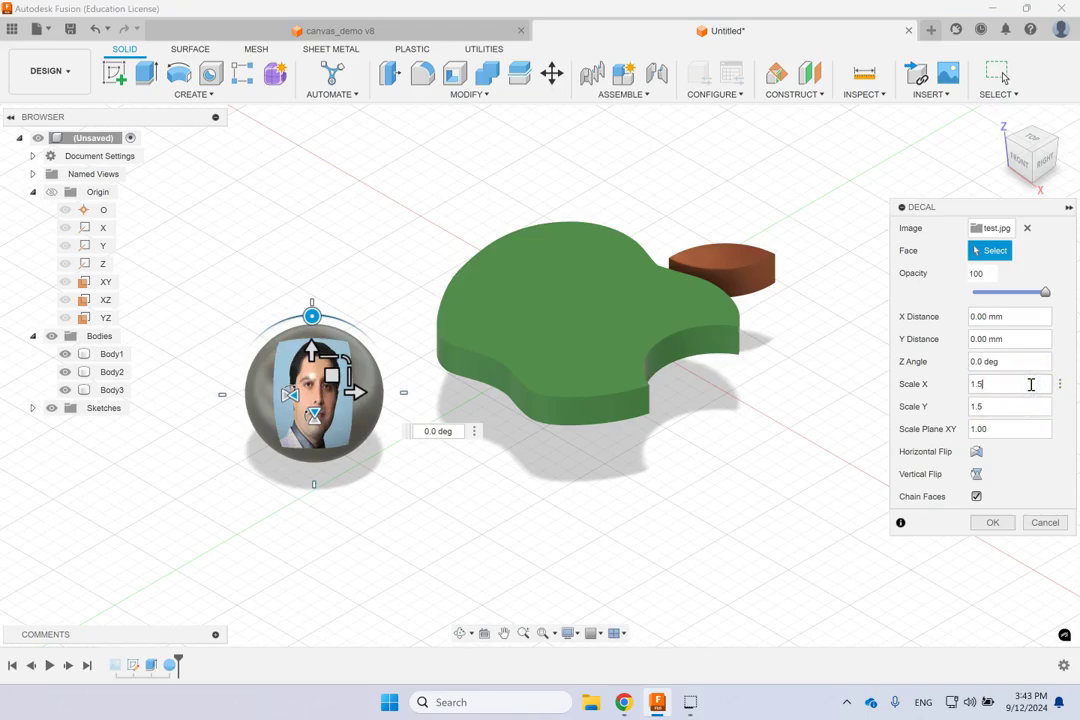
click(993, 522)
shift+middle_drag(485, 475, 513, 455)
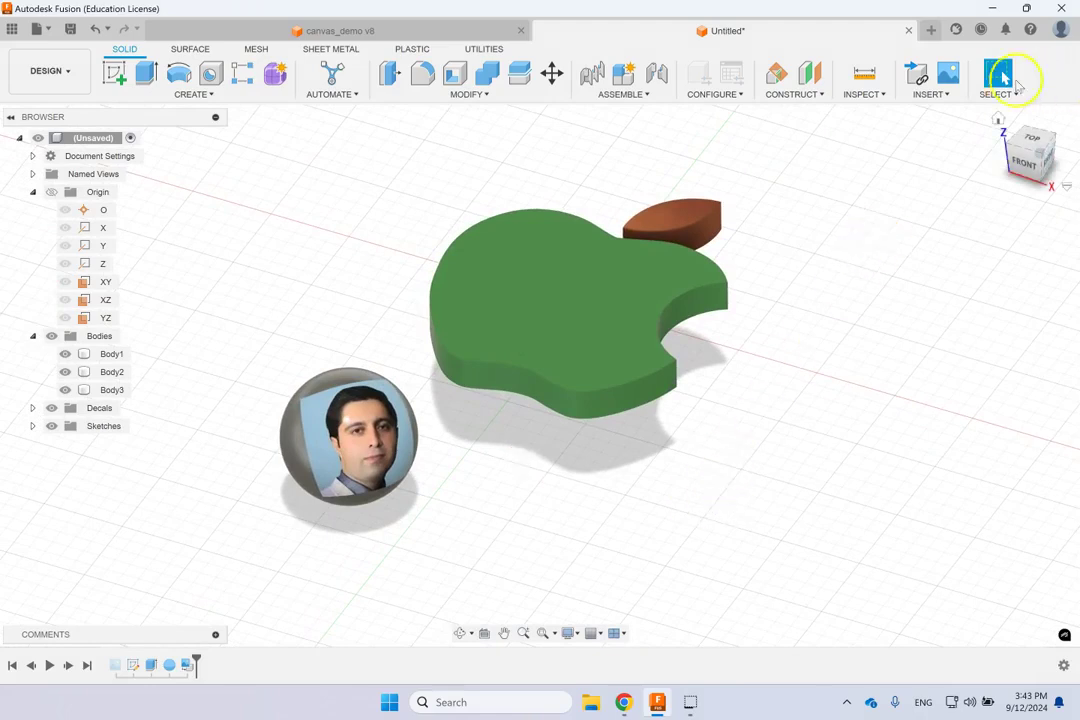
Open the McMaster-Carr component catalog, clear the staplers search, and go to the Screws & Bolts category.
click(948, 95)
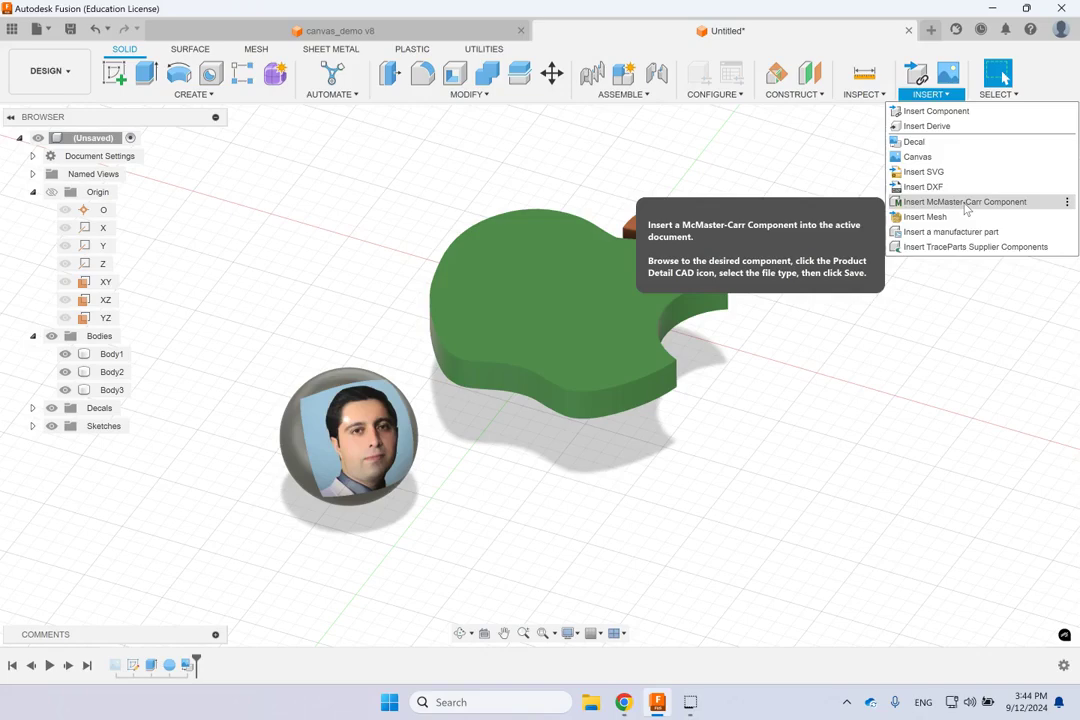
click(966, 204)
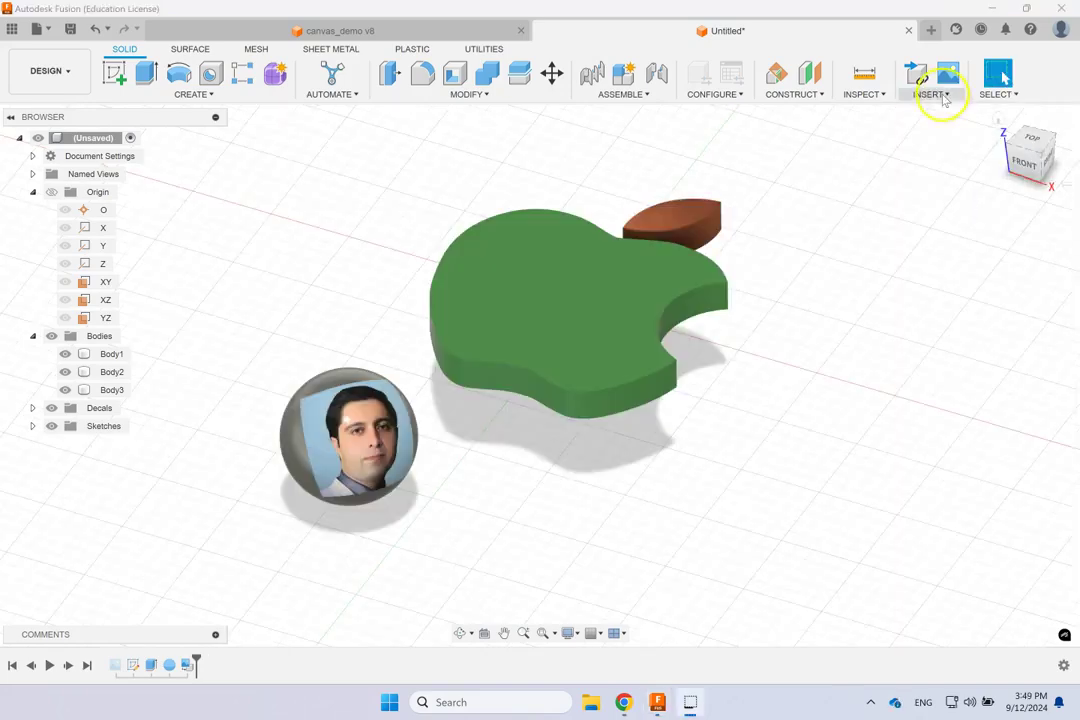
click(945, 93)
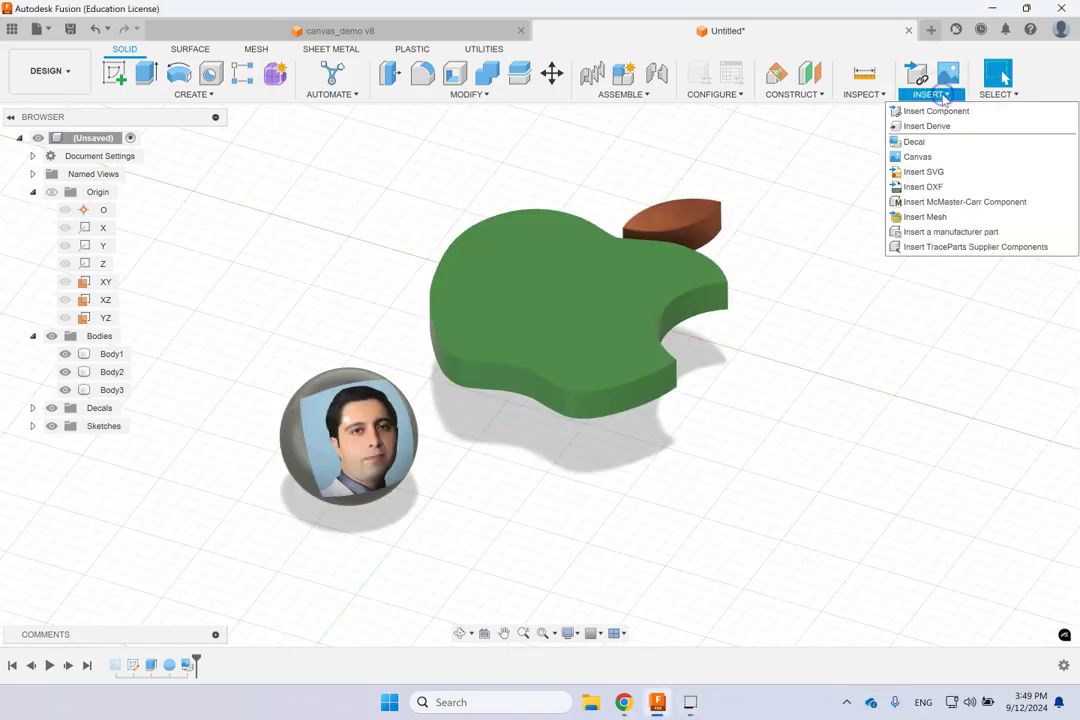
click(969, 203)
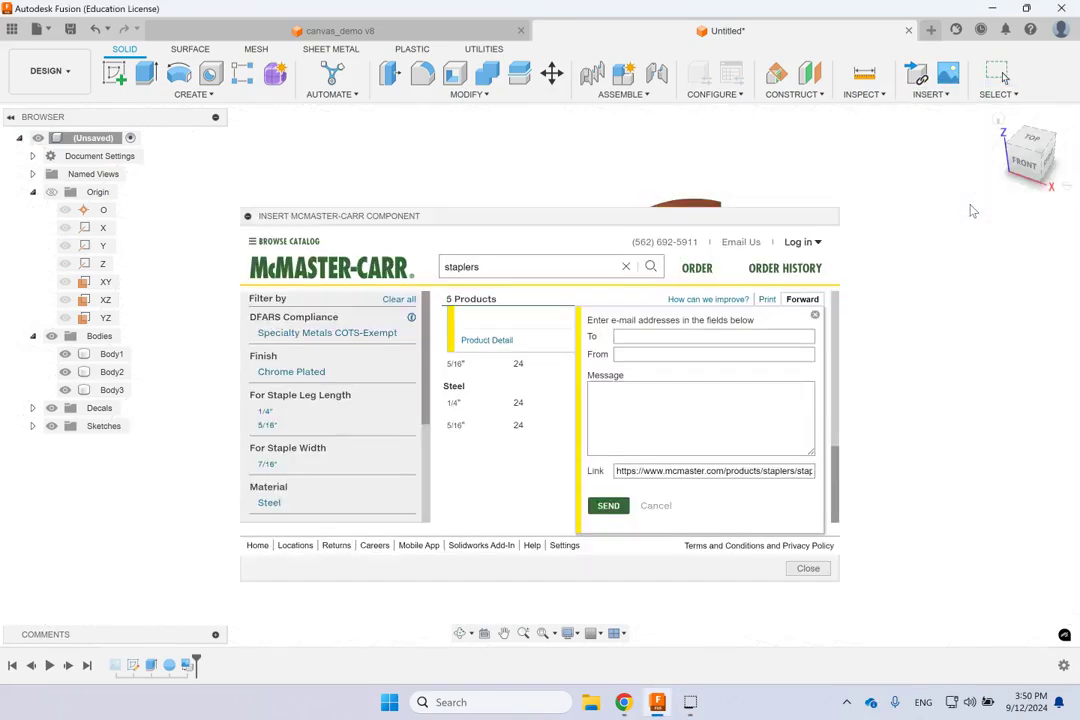
click(626, 266)
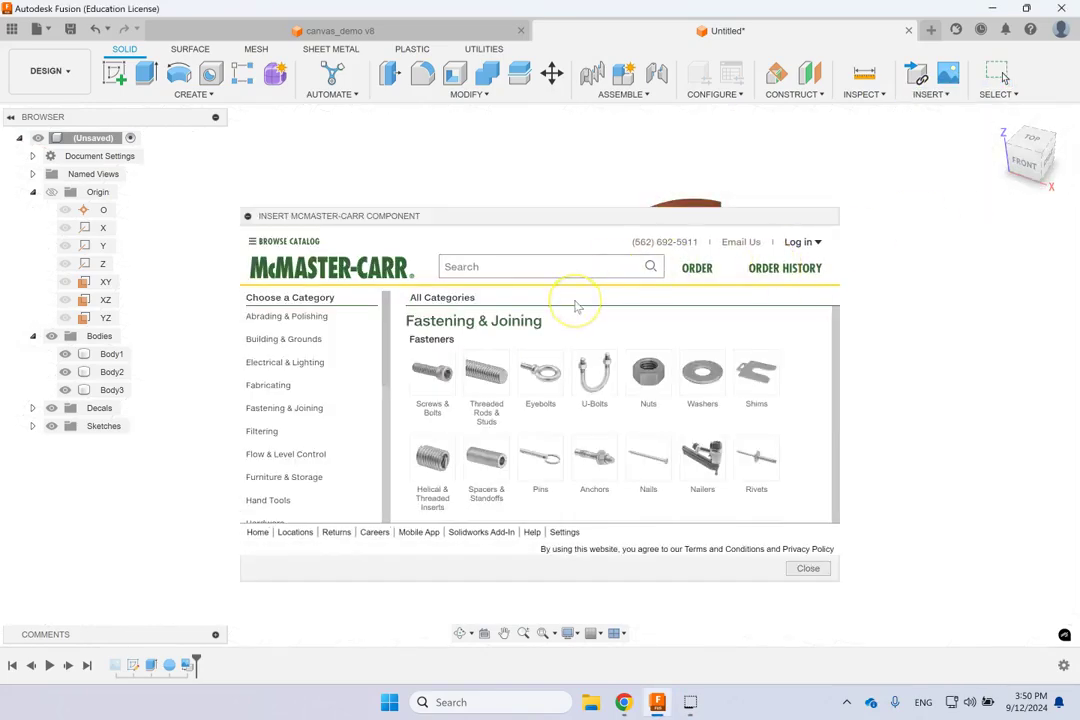
click(434, 373)
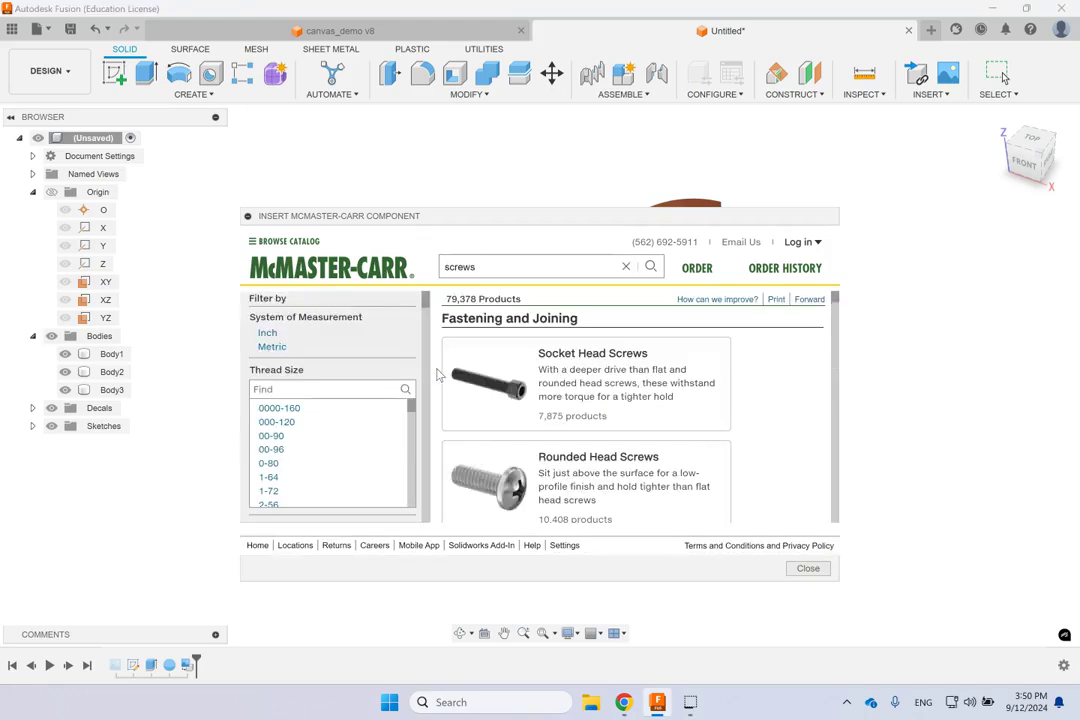
Narrow the screws to Rounded Head, 18-8 Stainless Steel Button Head Hex Drive Screws, filtered to thread size 1-64.
scroll(600, 410, down, 3)
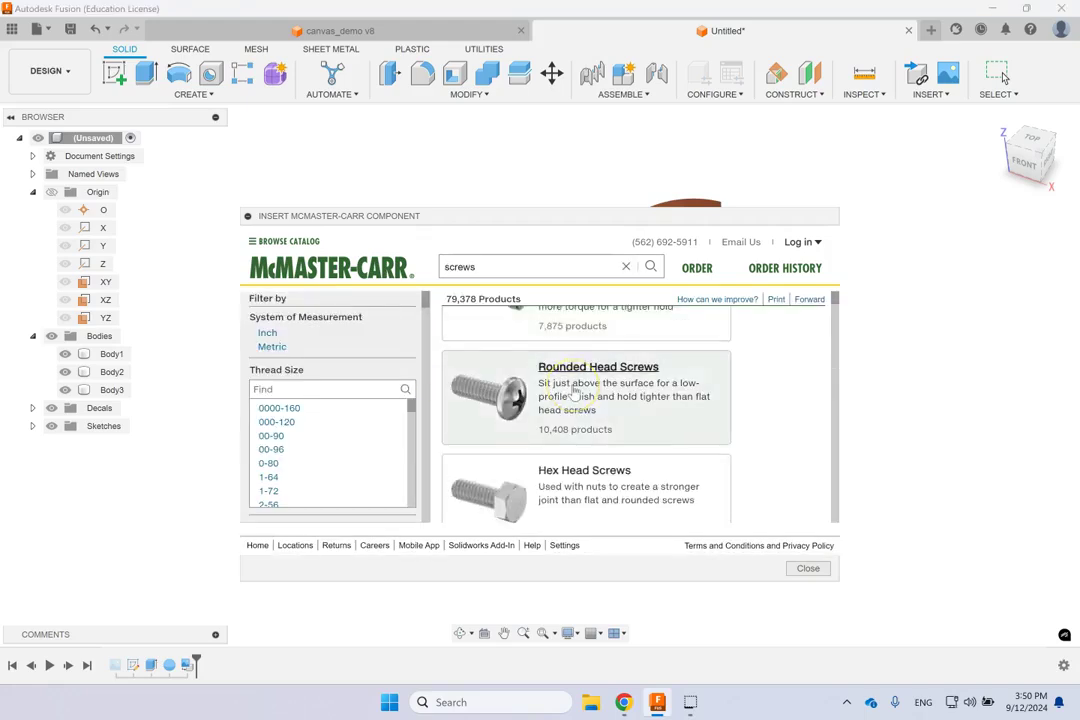
click(561, 357)
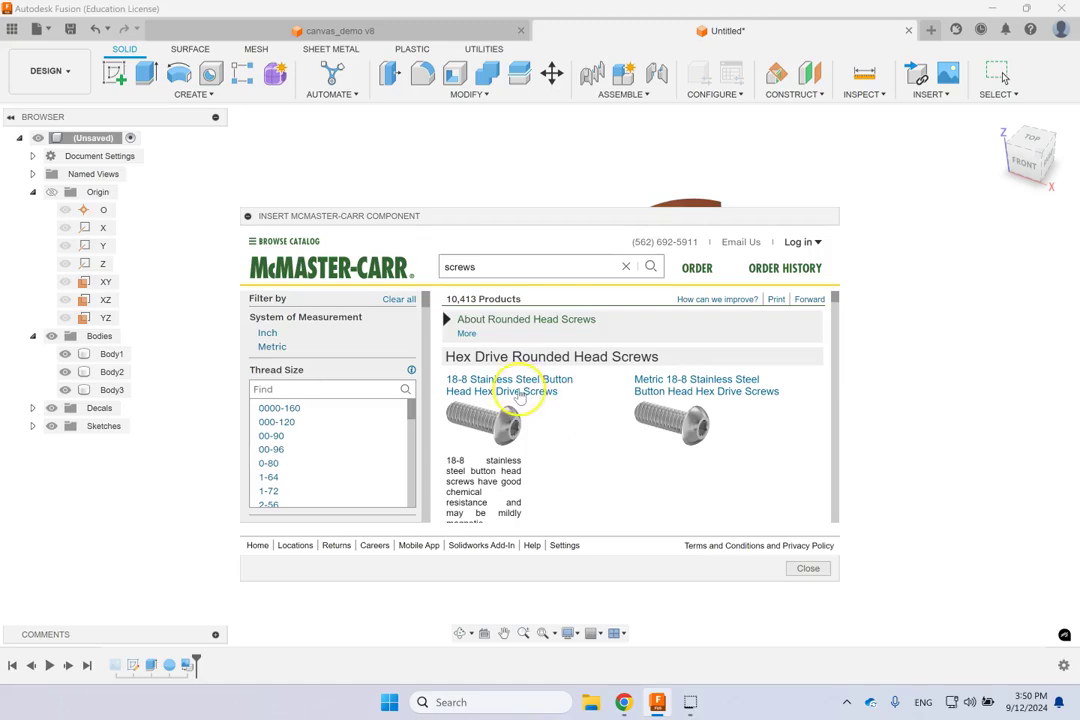
click(518, 390)
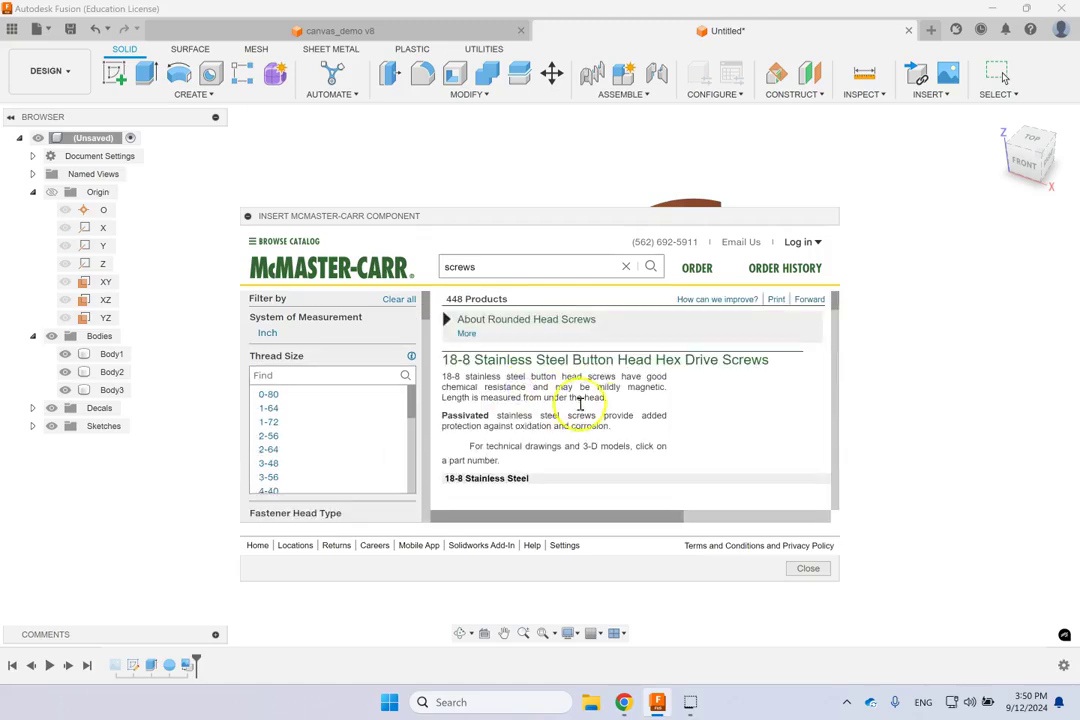
scroll(617, 420, down, 3)
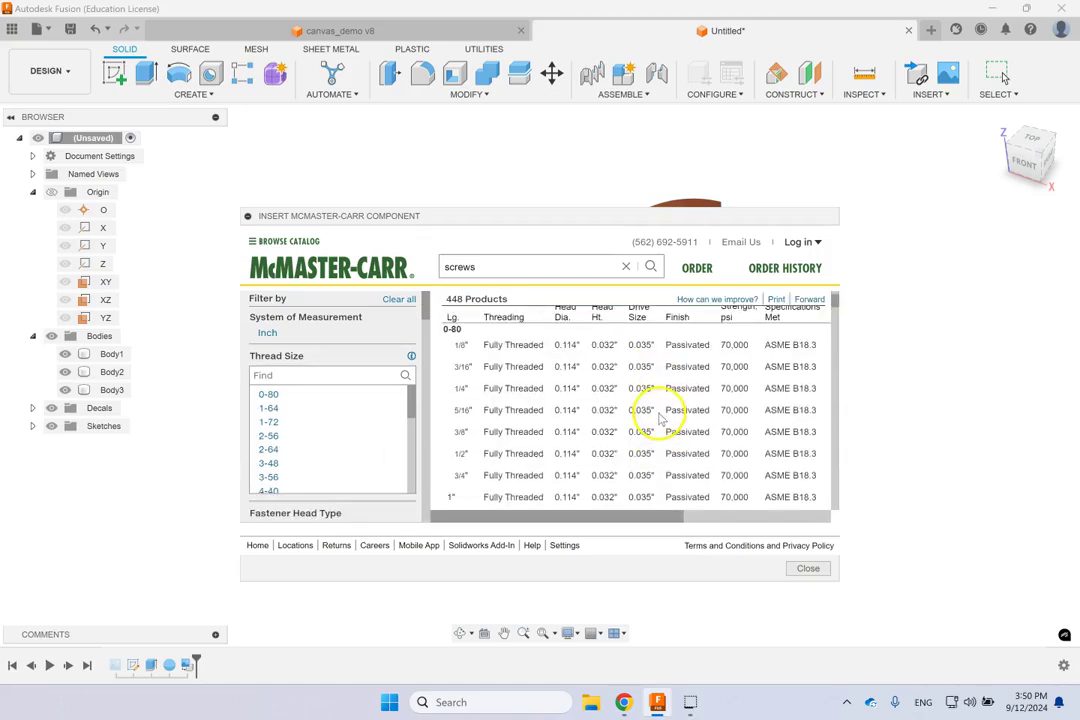
scroll(600, 410, down, 1)
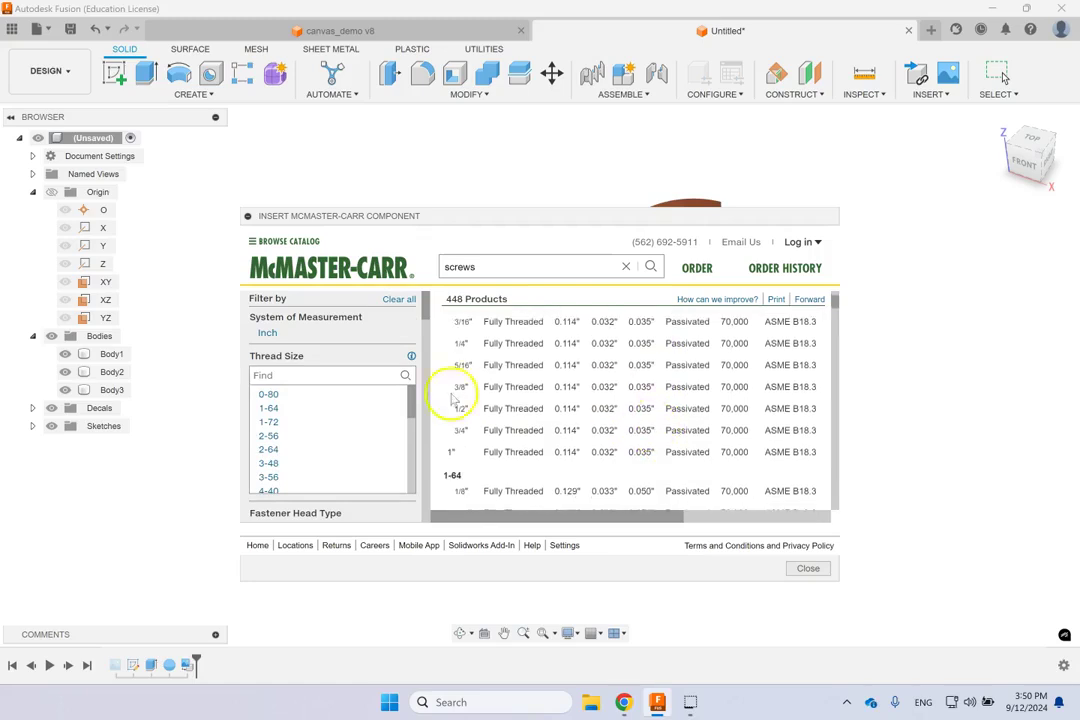
click(268, 394)
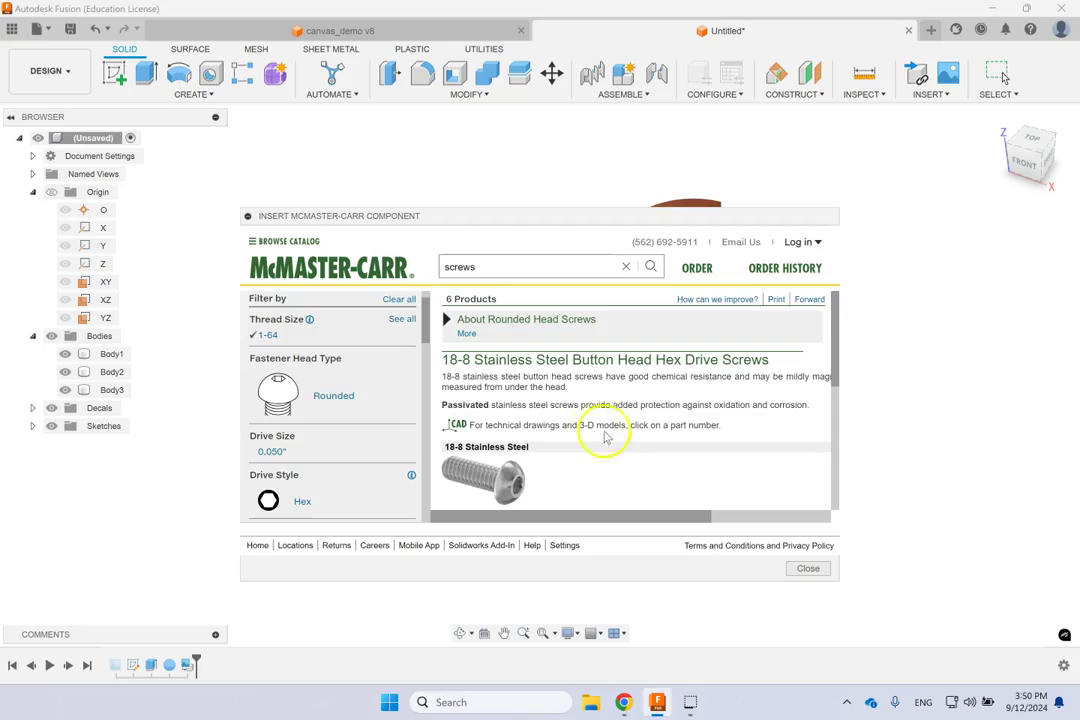
Open the entry for part 92949A314, the 1/8" long 1-64 button head screw.
scroll(610, 436, down, 2)
scroll(622, 437, down, 1)
drag(687, 513, 814, 515)
click(700, 448)
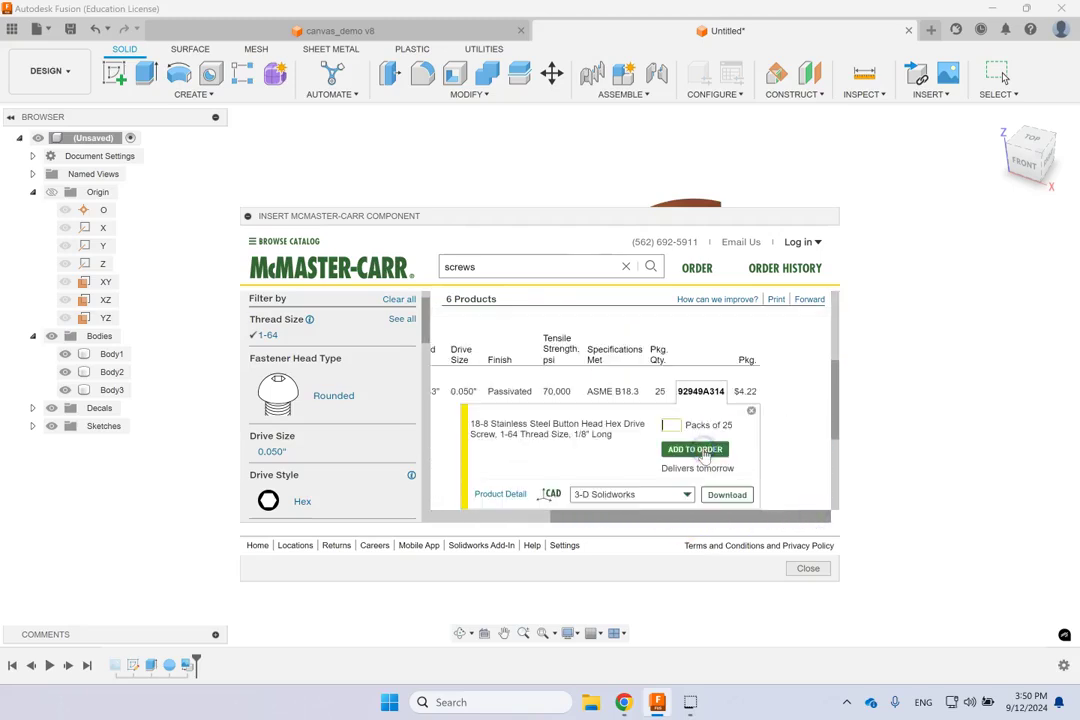
scroll(798, 434, down, 3)
scroll(793, 429, up, 2)
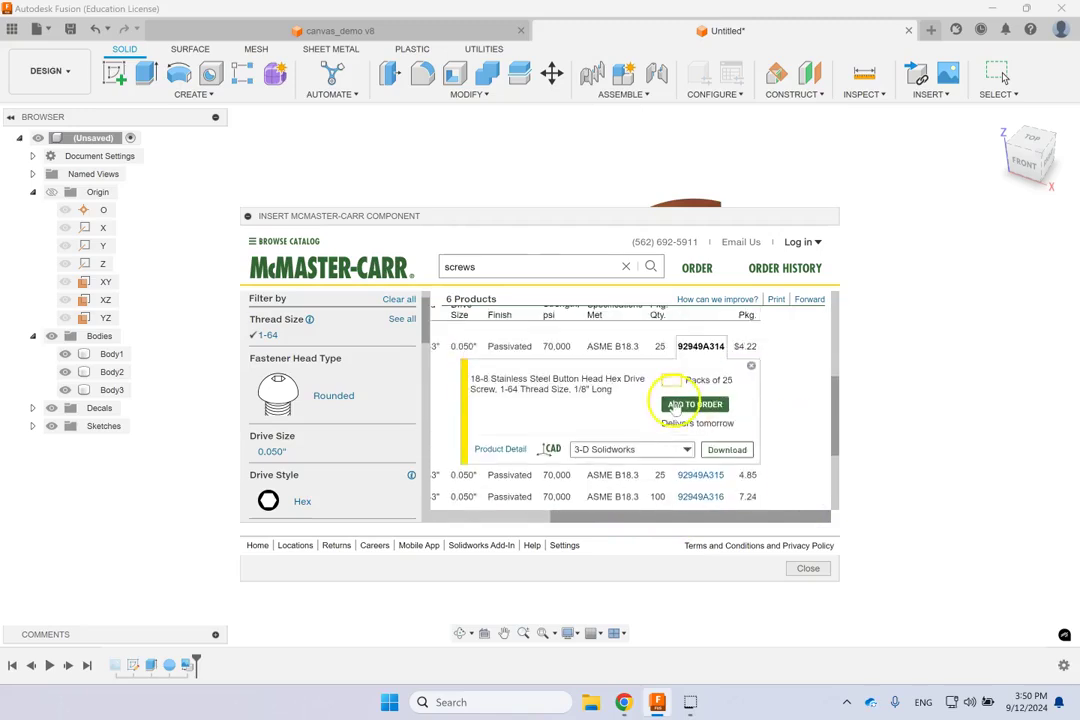
Try to download part 92949A314 in the 3-D Solidworks format.
drag(603, 517, 454, 514)
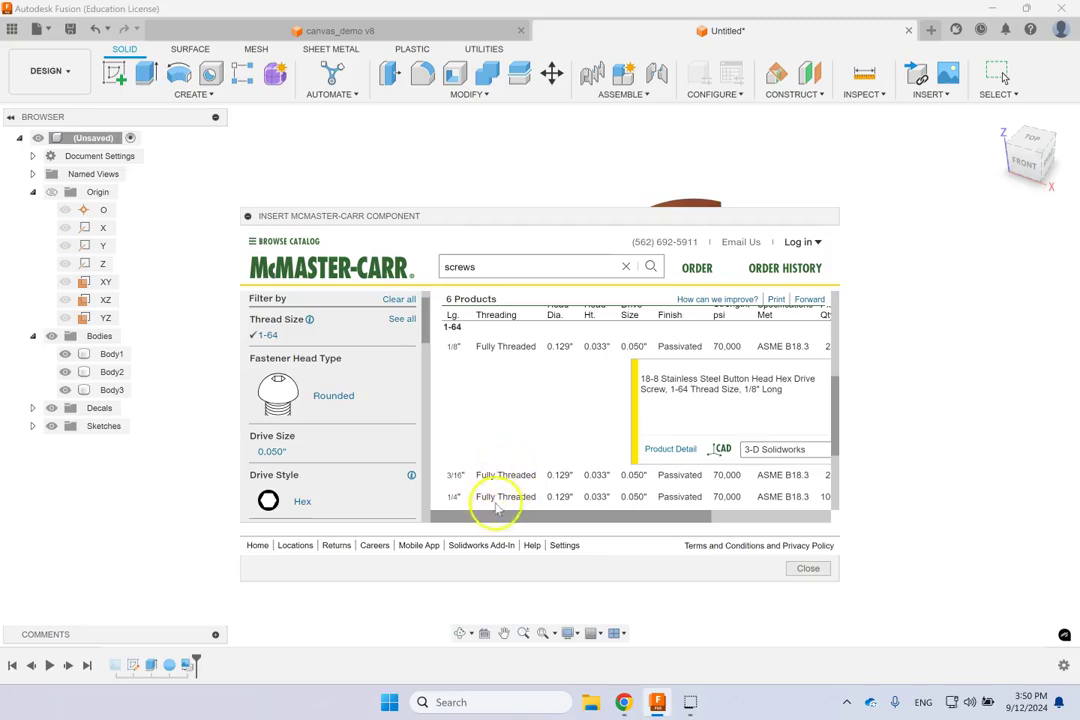
drag(499, 514, 686, 516)
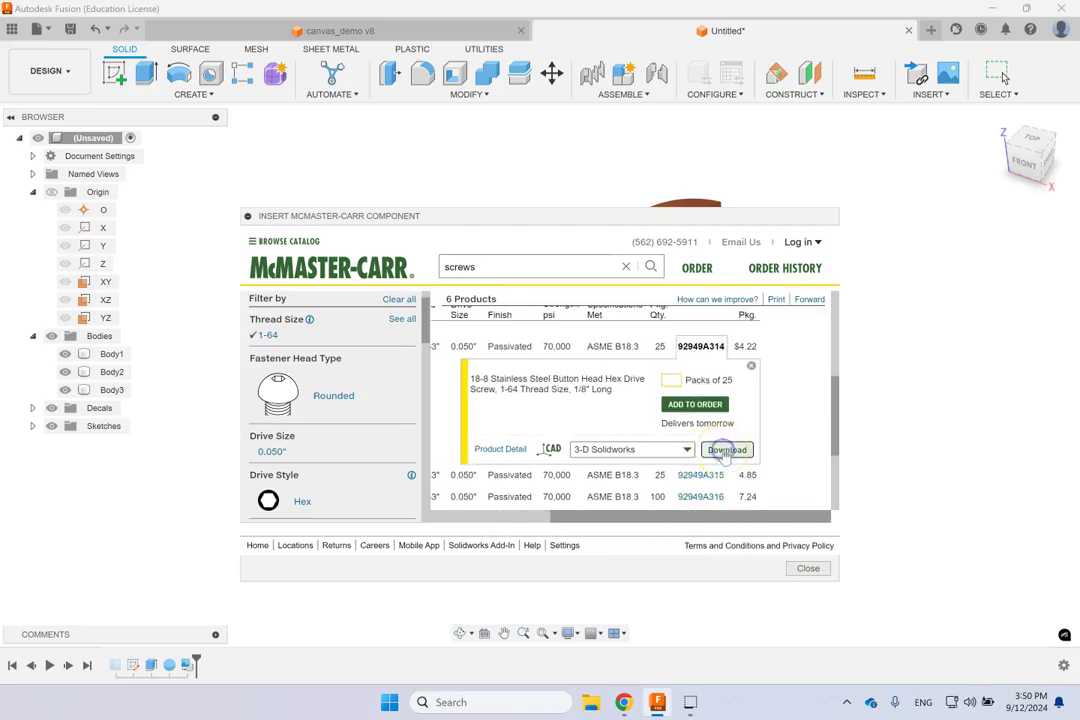
click(725, 451)
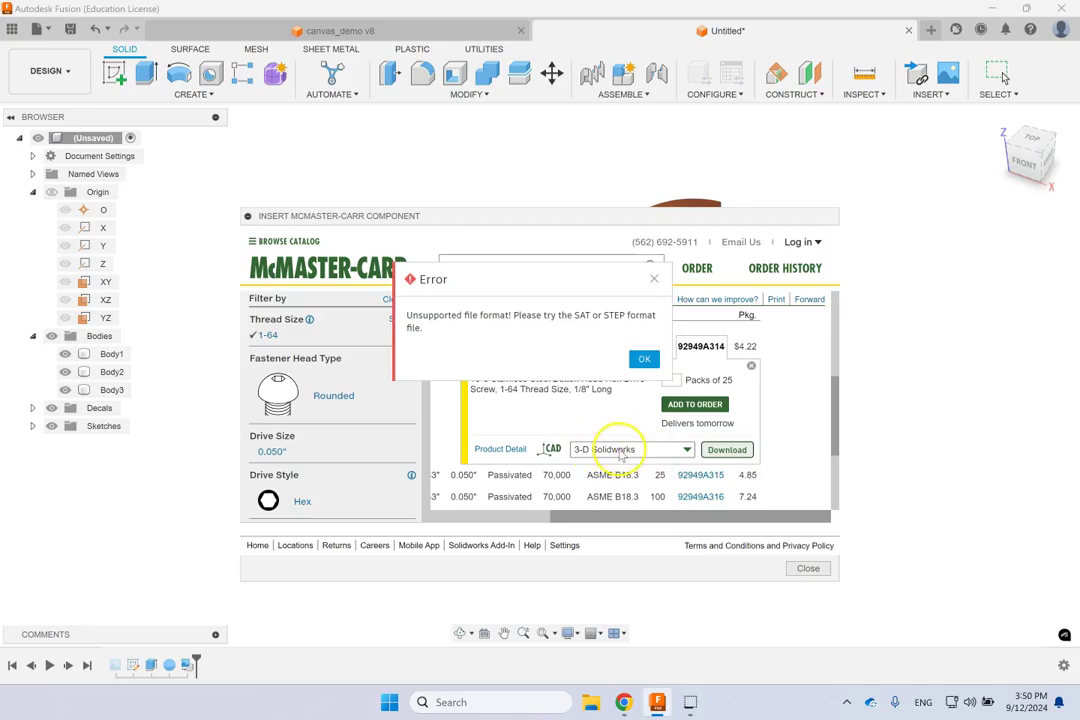
click(642, 357)
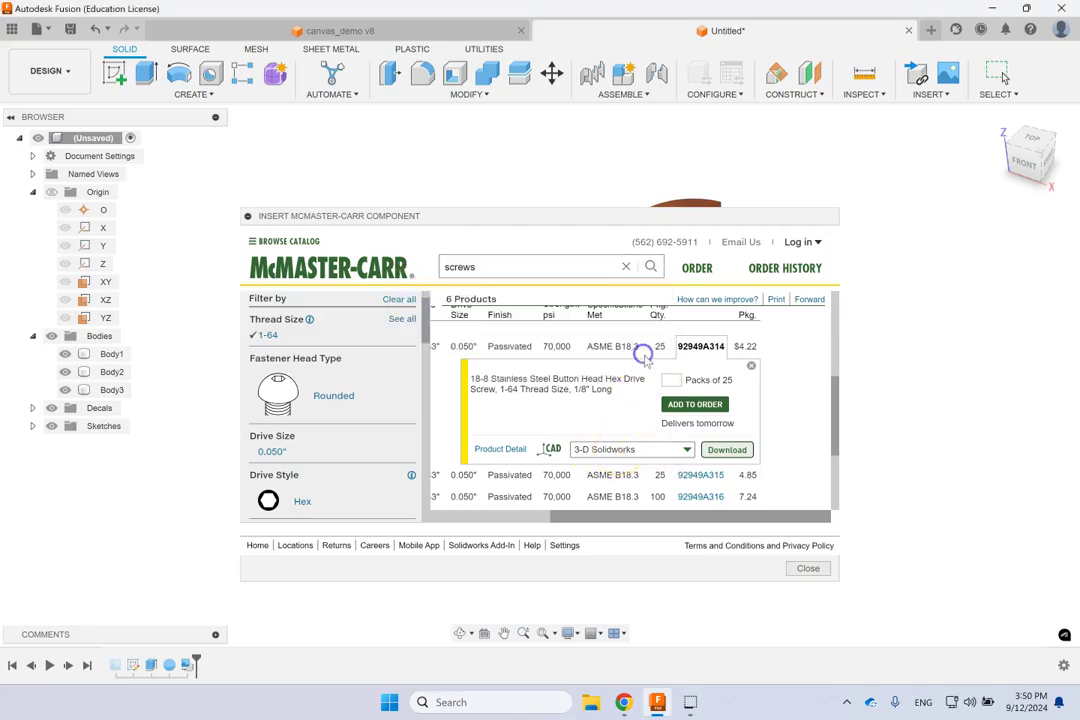
Set the screw's CAD format to 3-D STEP and download it into the design.
click(678, 451)
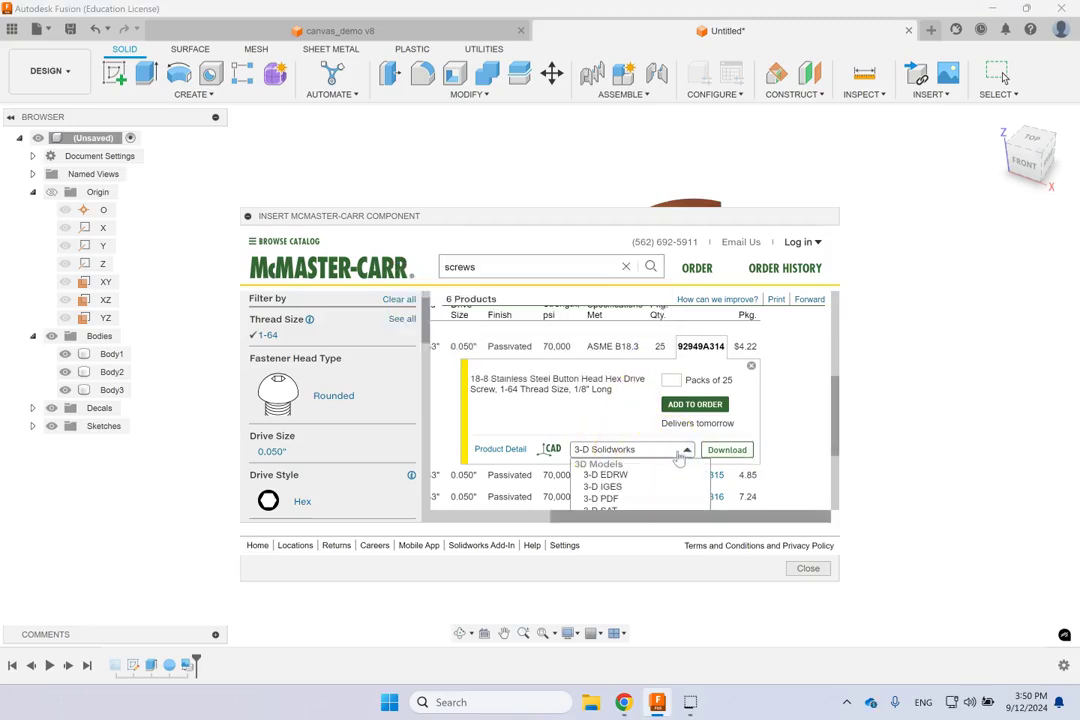
scroll(678, 458, down, 3)
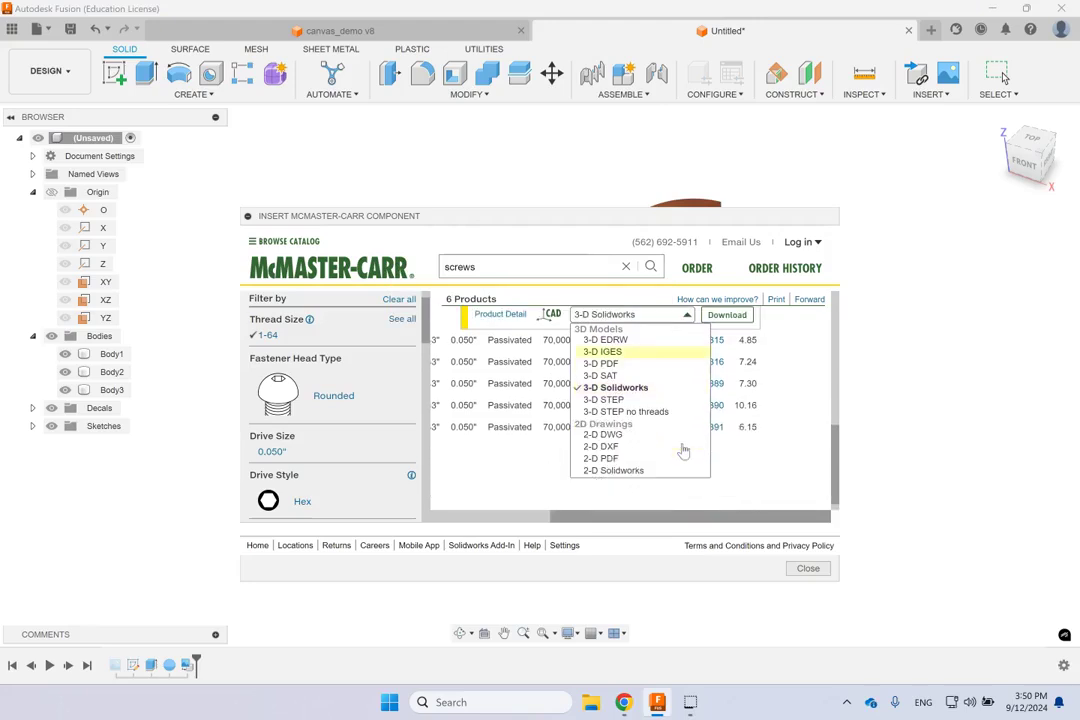
click(622, 400)
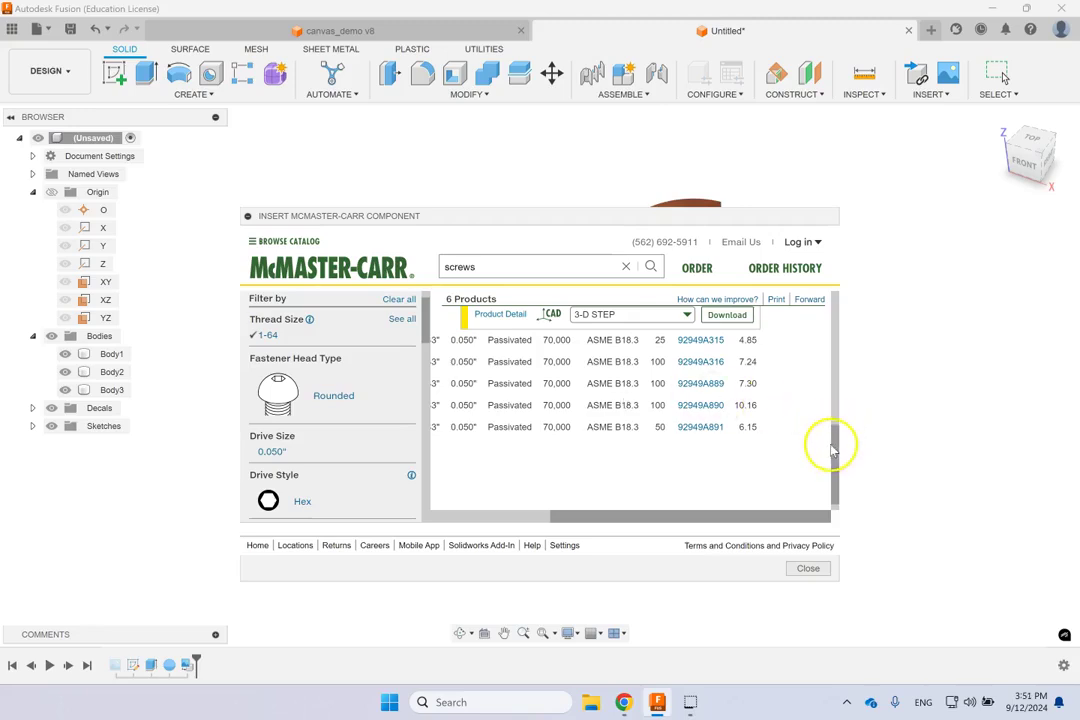
click(722, 315)
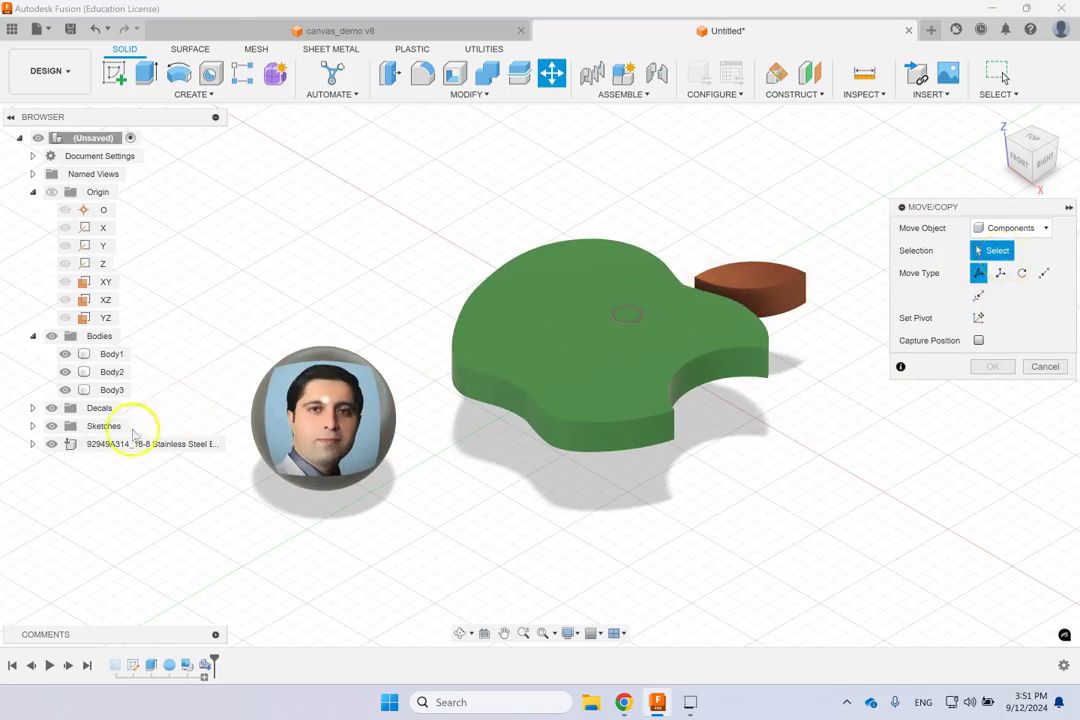
Expand the inserted screw component down to its body and cancel the pending component move.
click(33, 444)
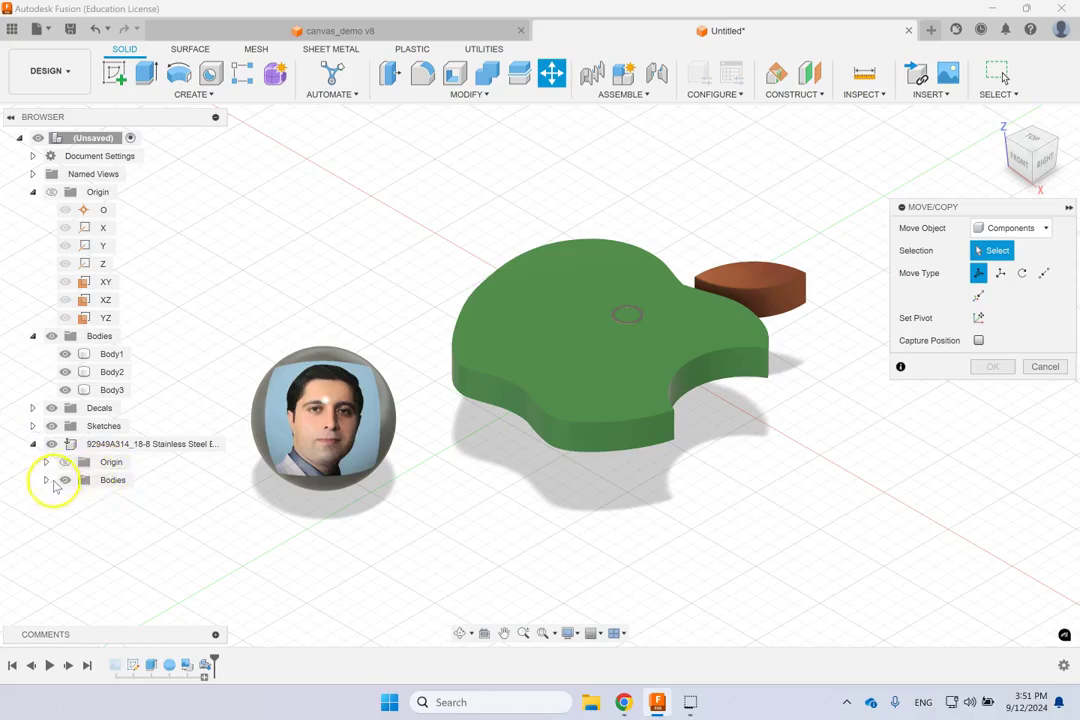
click(46, 480)
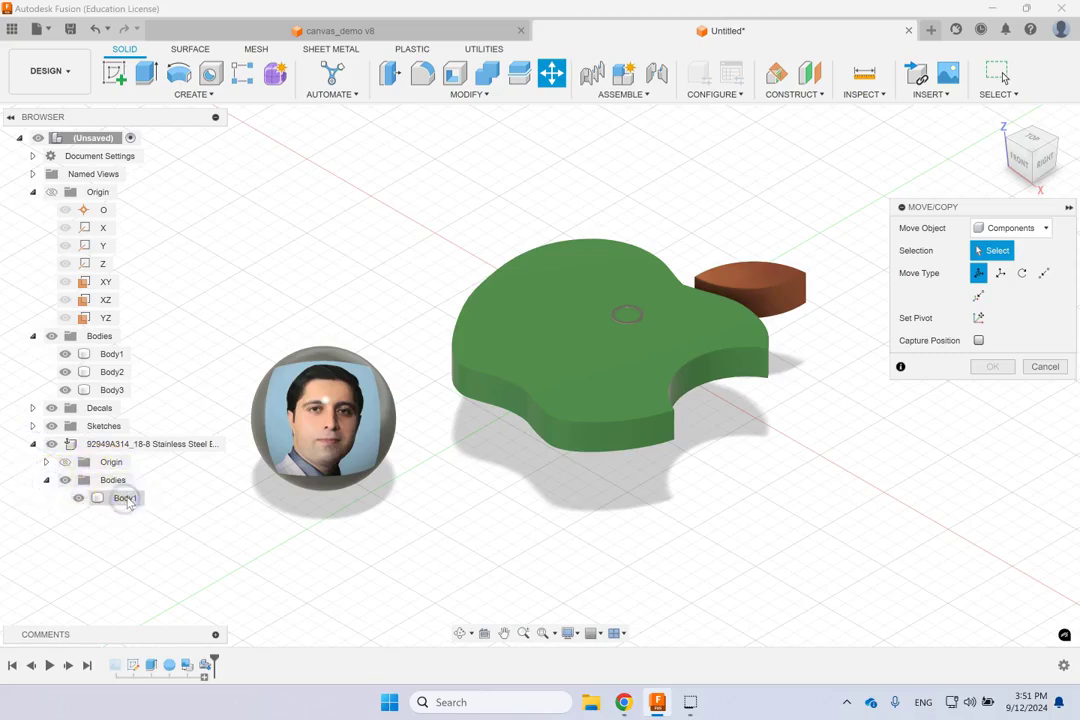
click(993, 251)
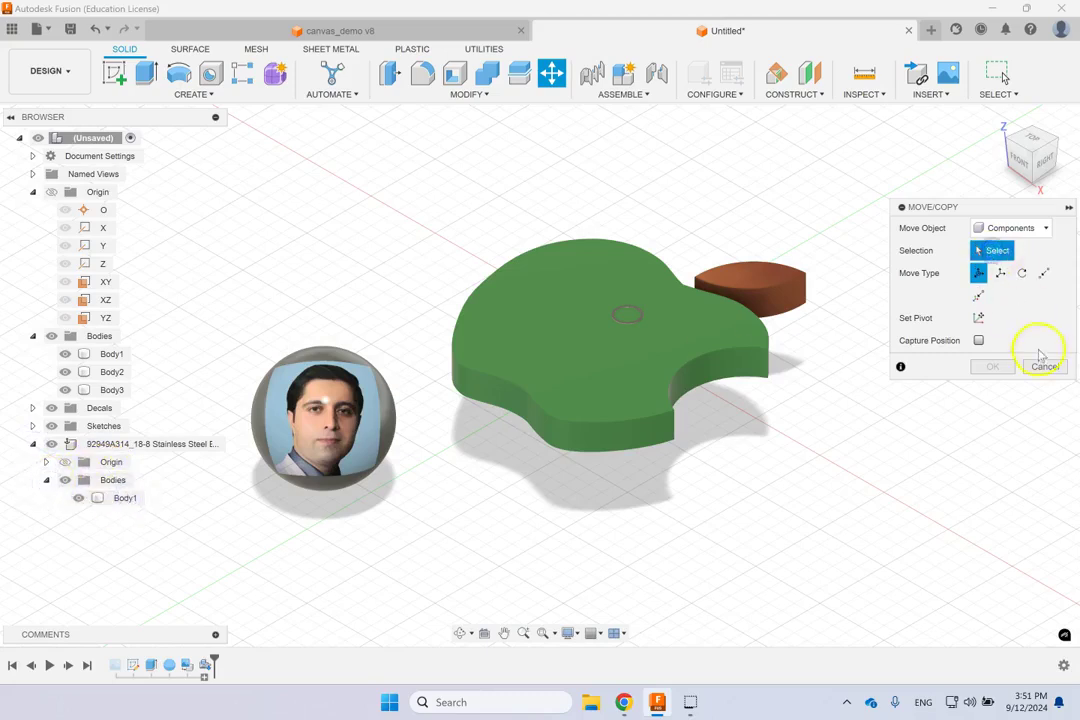
click(1043, 366)
Move the screw body out of the apple to the open area beside the sphere, finishing with about -7.39 mm X and 2.13 mm Y.
click(117, 498)
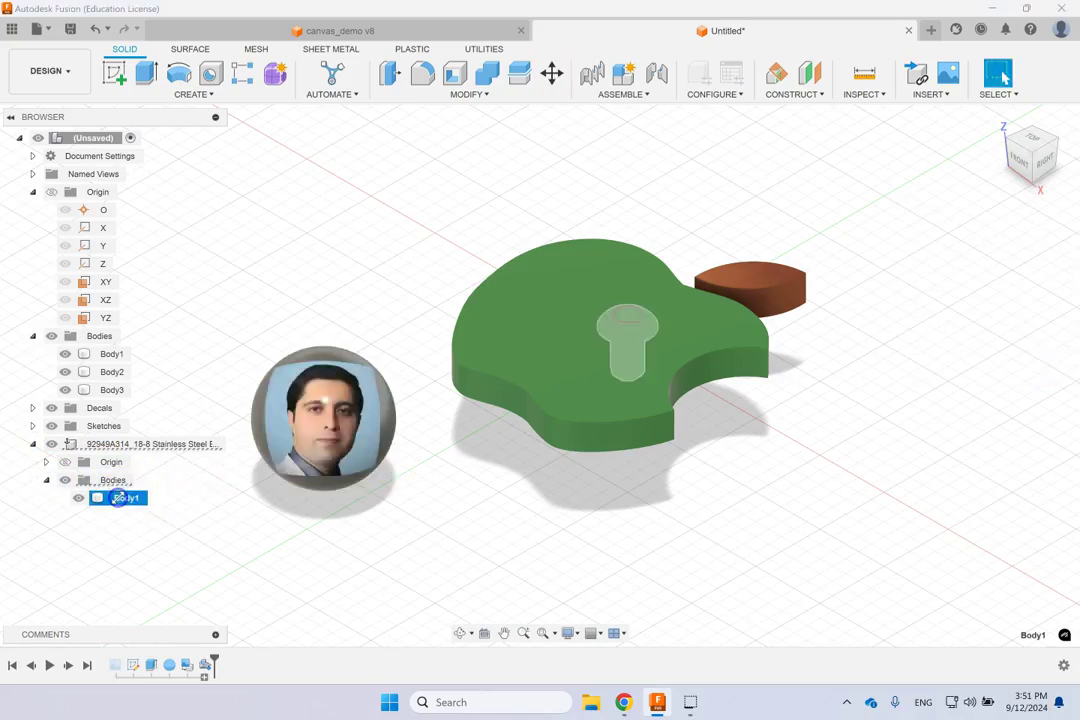
click(556, 73)
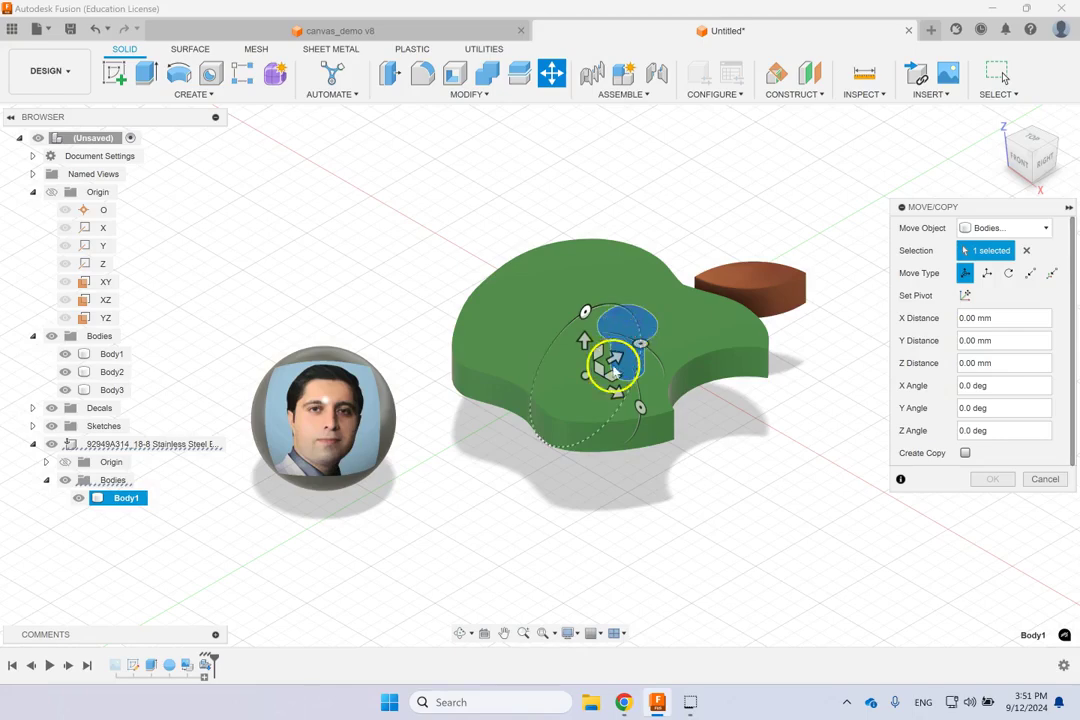
drag(617, 392, 542, 573)
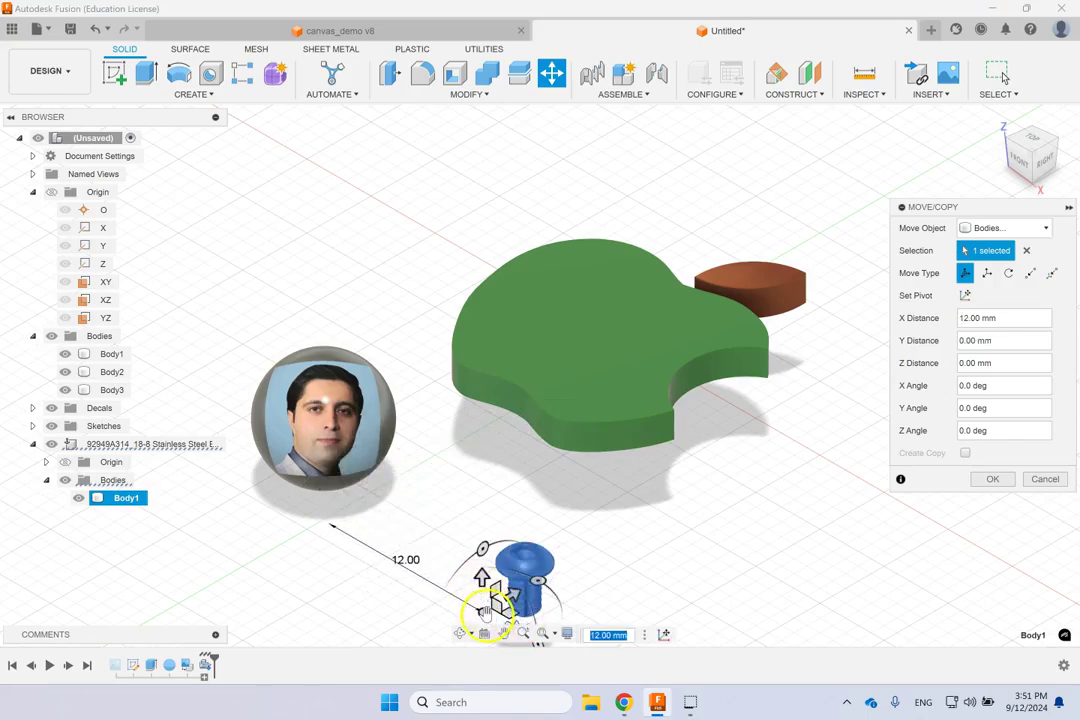
drag(509, 613, 435, 533)
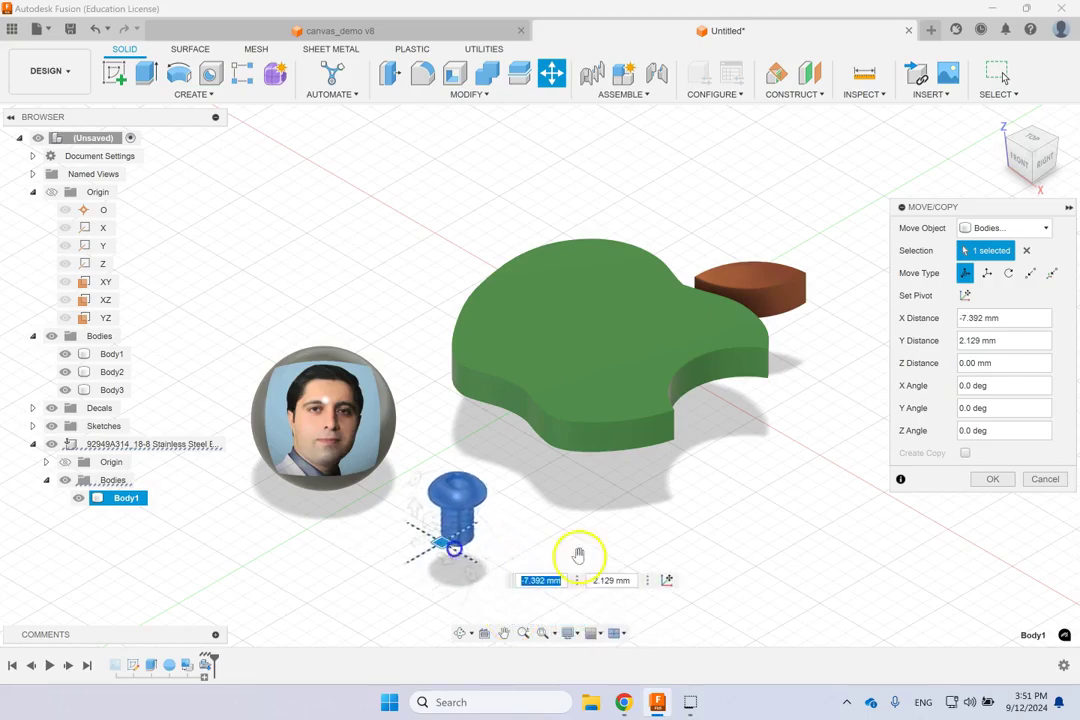
click(992, 479)
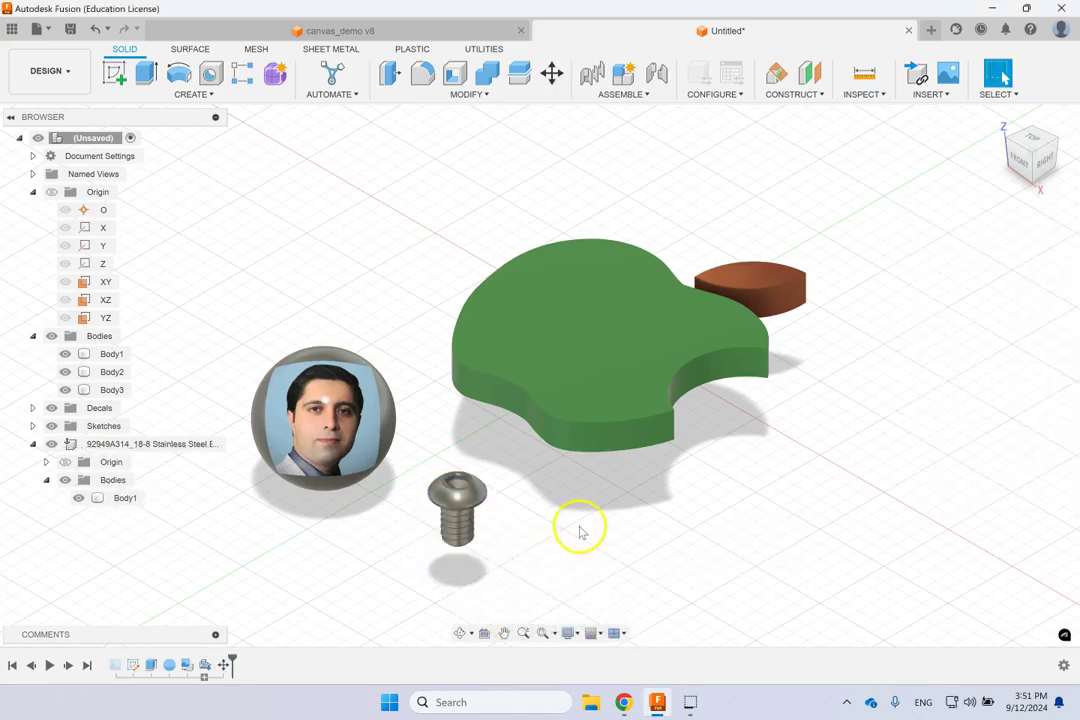
Examine the inserted screw's head and threads up close, and return to the home view.
scroll(497, 566, up, 6)
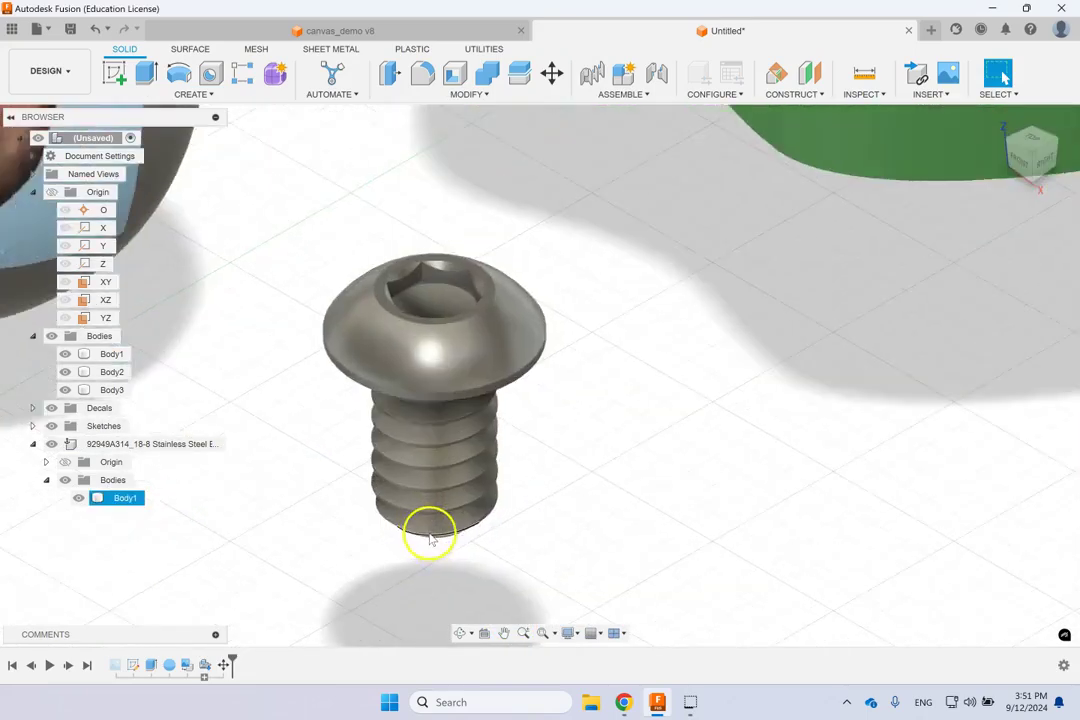
shift+middle_drag(622, 405, 594, 440)
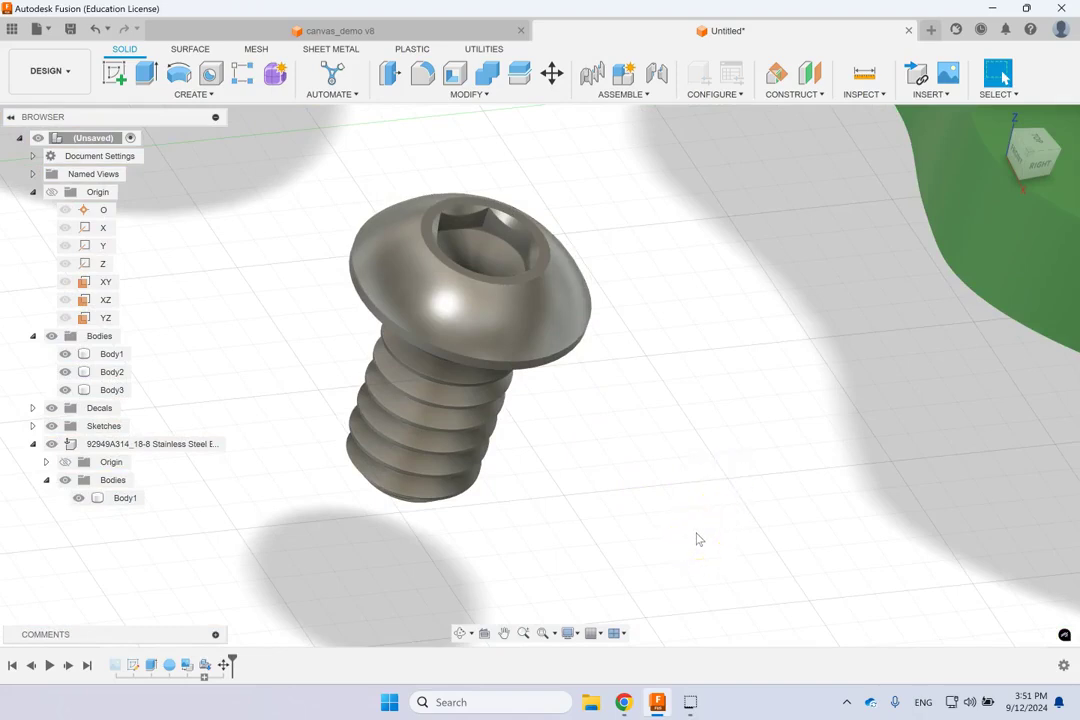
click(918, 155)
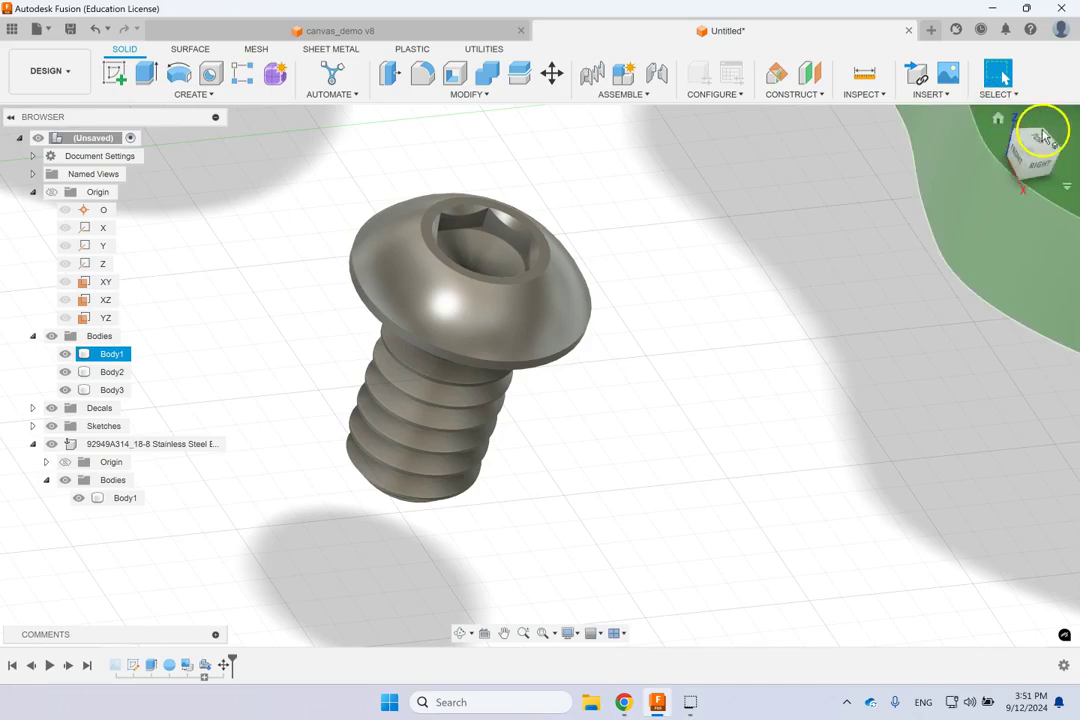
click(1003, 120)
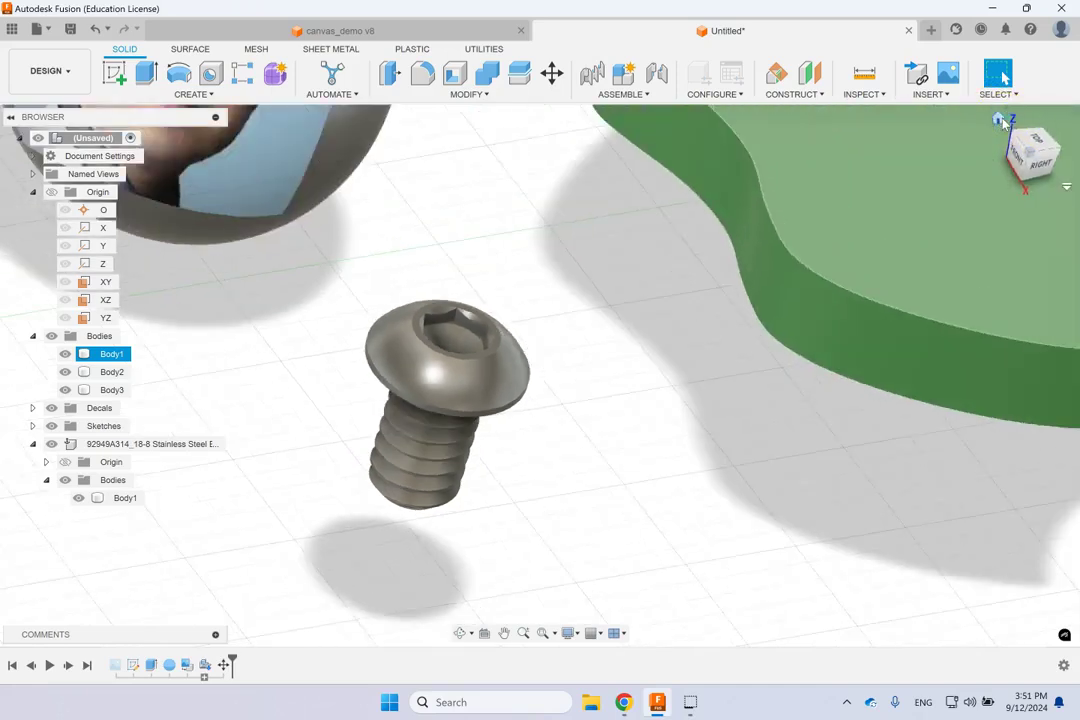
click(731, 190)
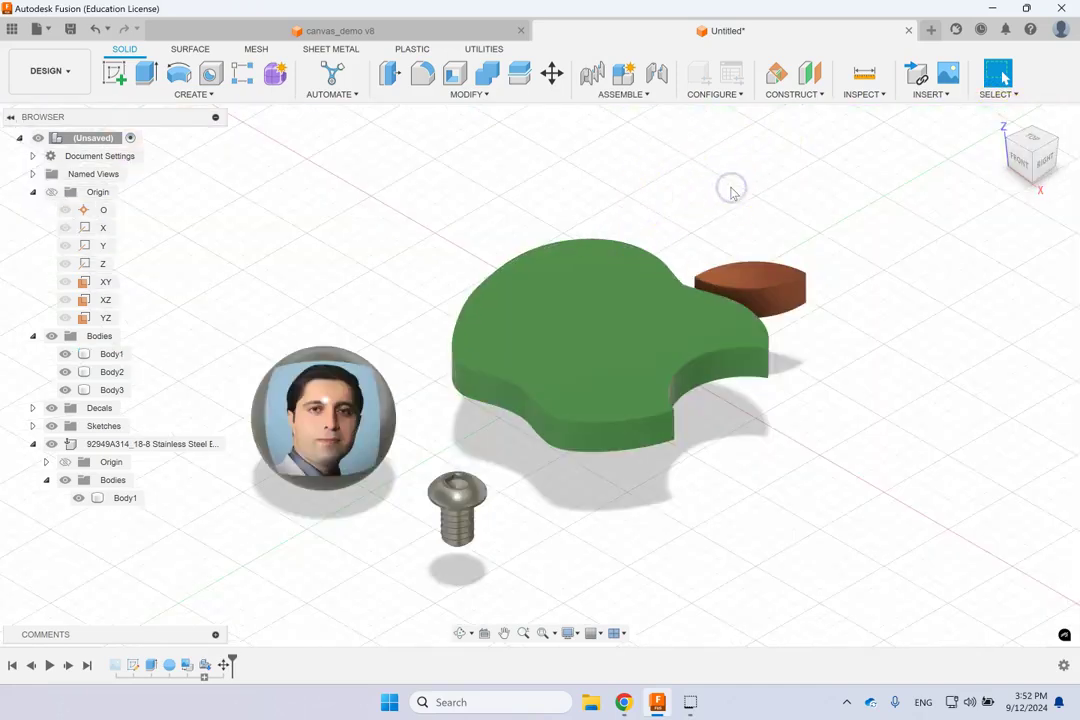
Open the Fusion 360 PARTcommunity 3D models site in the browser and look through its manufacturer catalogs.
click(927, 95)
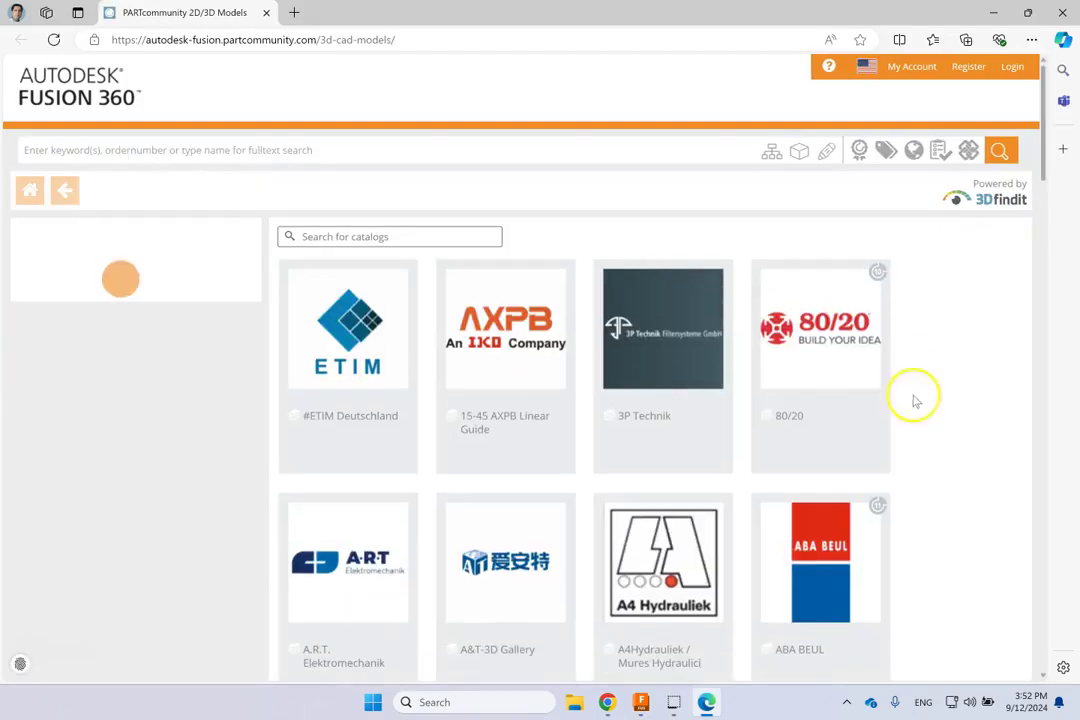
scroll(790, 415, down, 3)
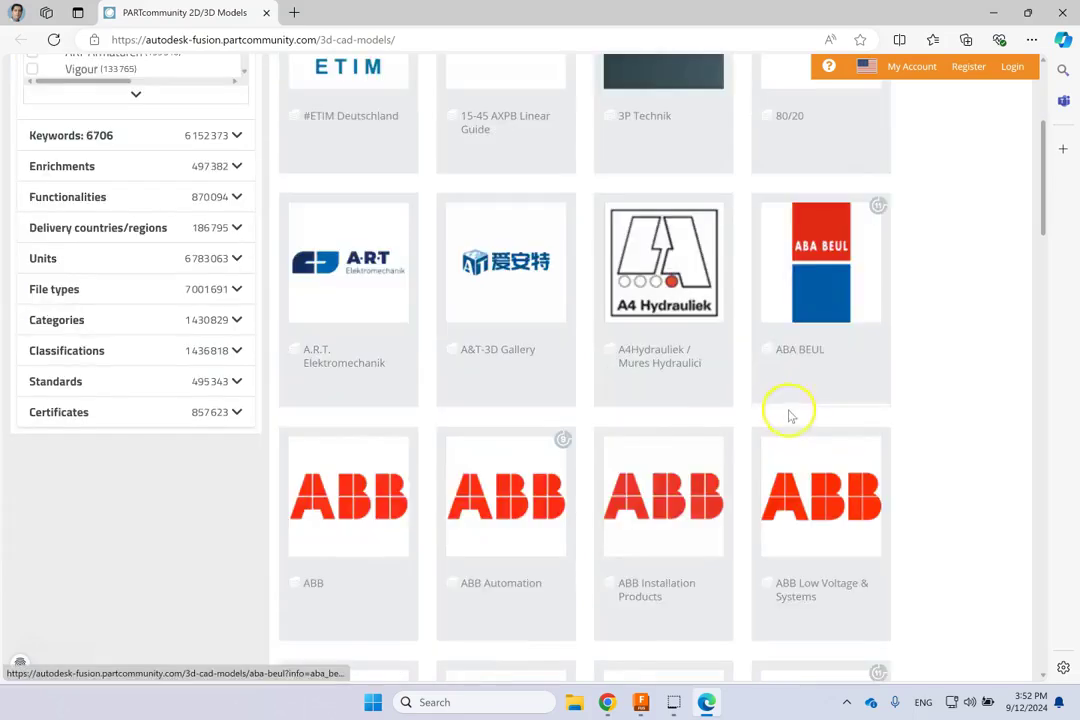
scroll(790, 412, down, 2)
scroll(780, 485, down, 4)
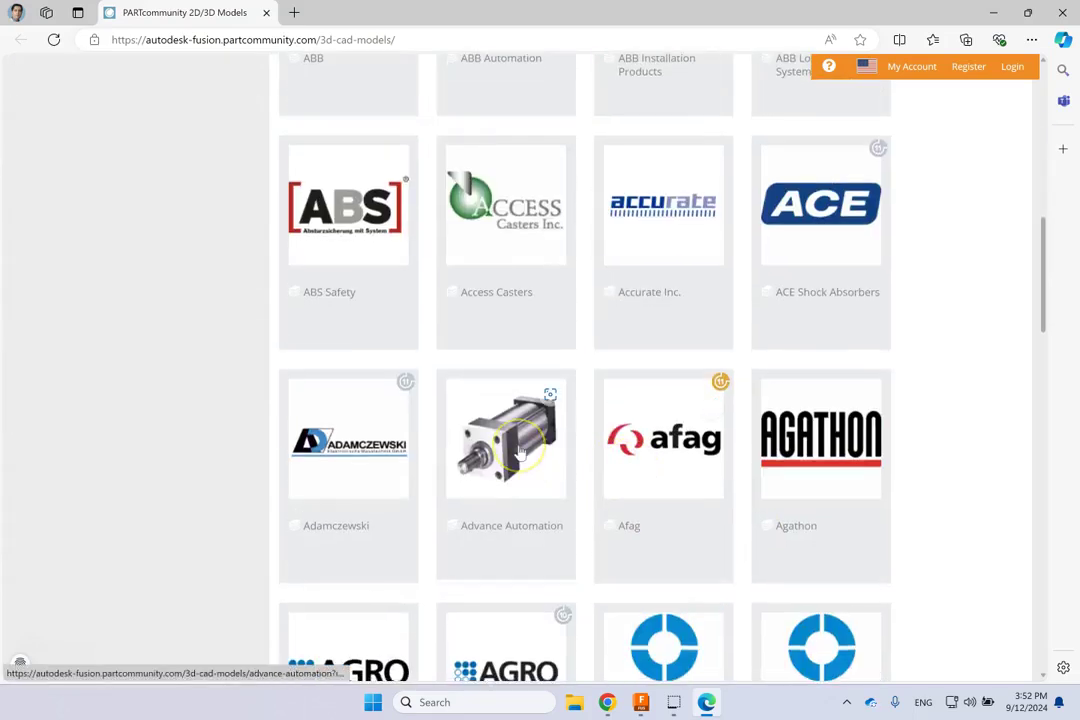
scroll(520, 453, down, 3)
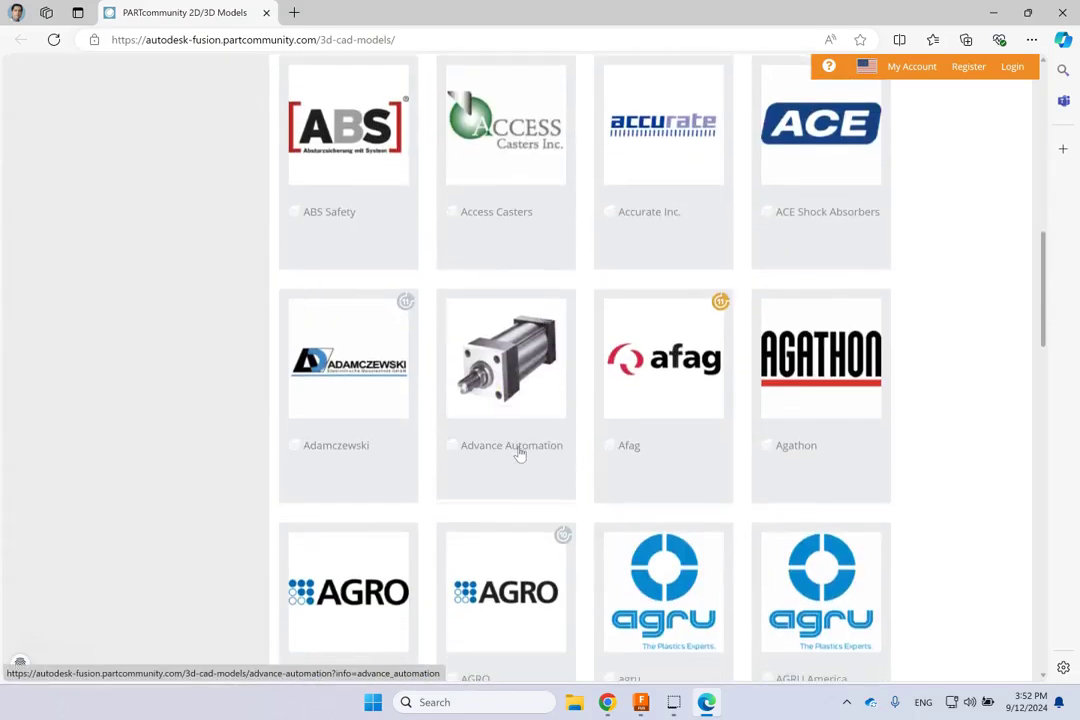
click(528, 422)
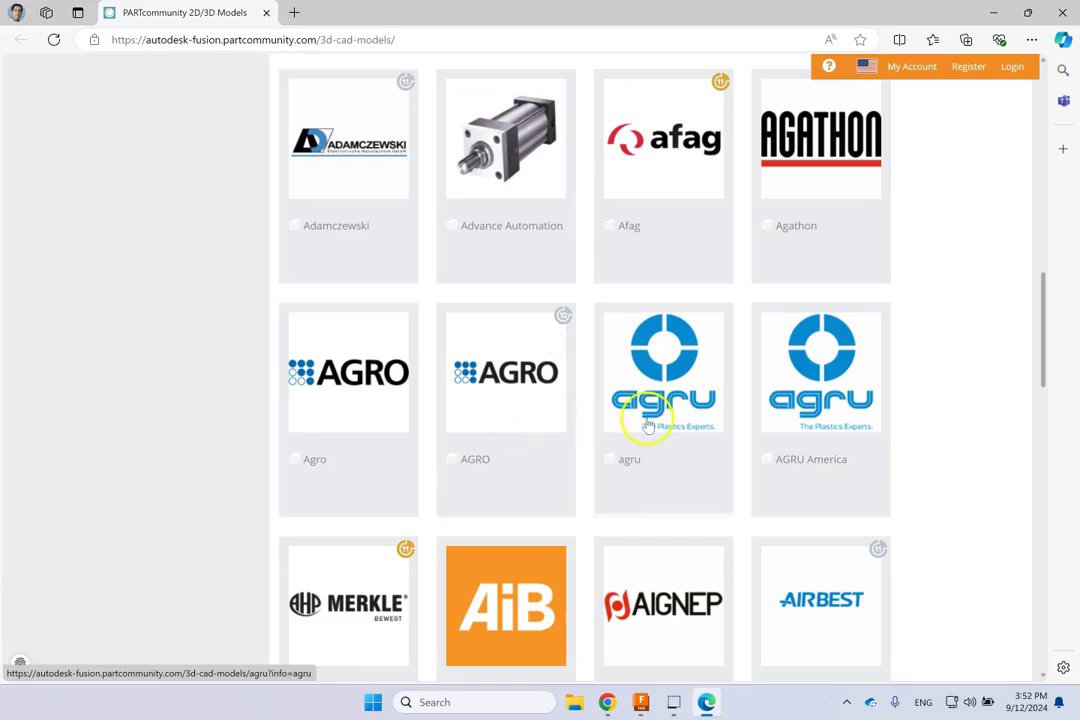
scroll(712, 426, down, 2)
scroll(634, 439, down, 1)
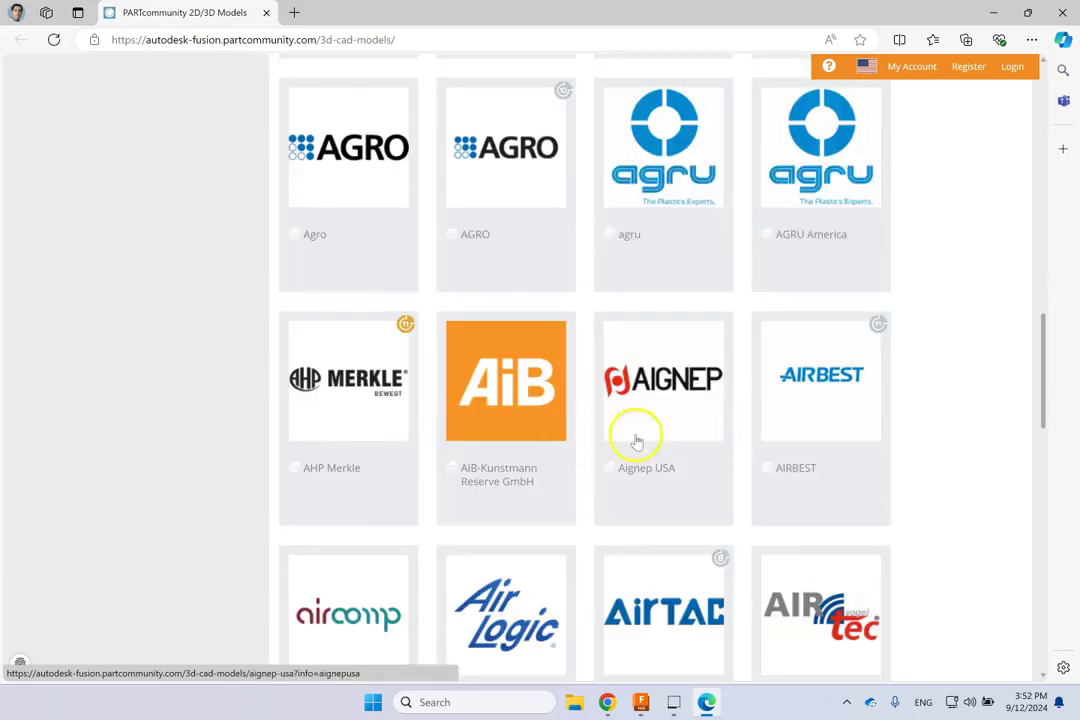
Open the A1-1/2 part from the Heavy Duty Models in the ACE Shock Absorbers catalog.
scroll(794, 424, up, 3)
scroll(798, 422, up, 1)
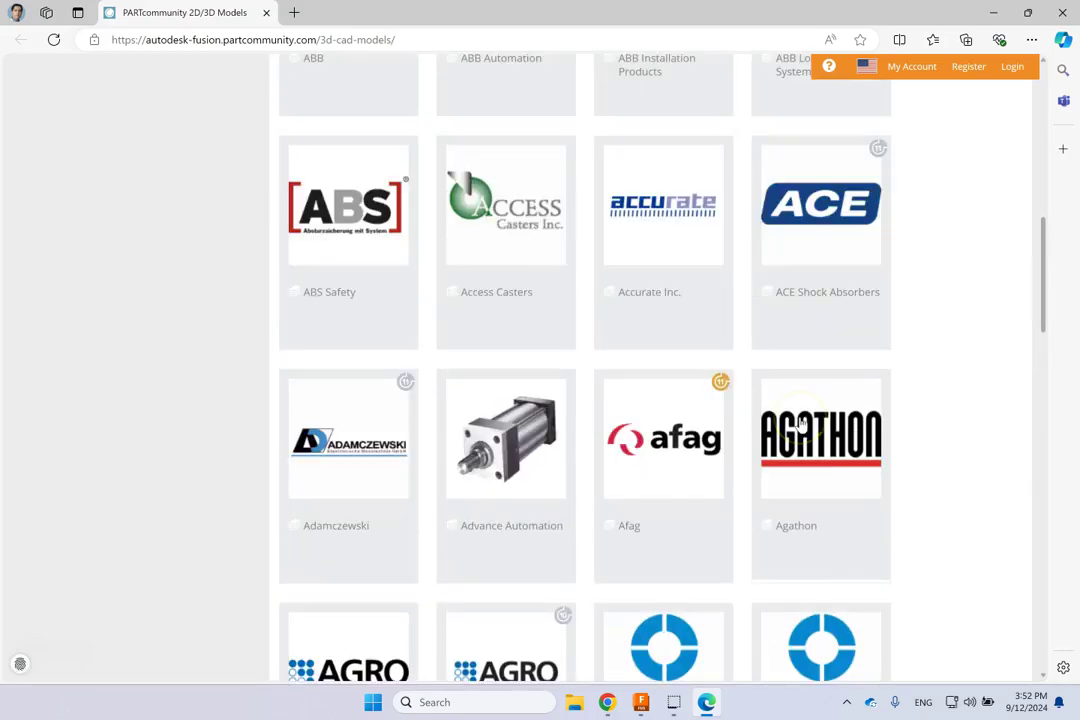
click(875, 246)
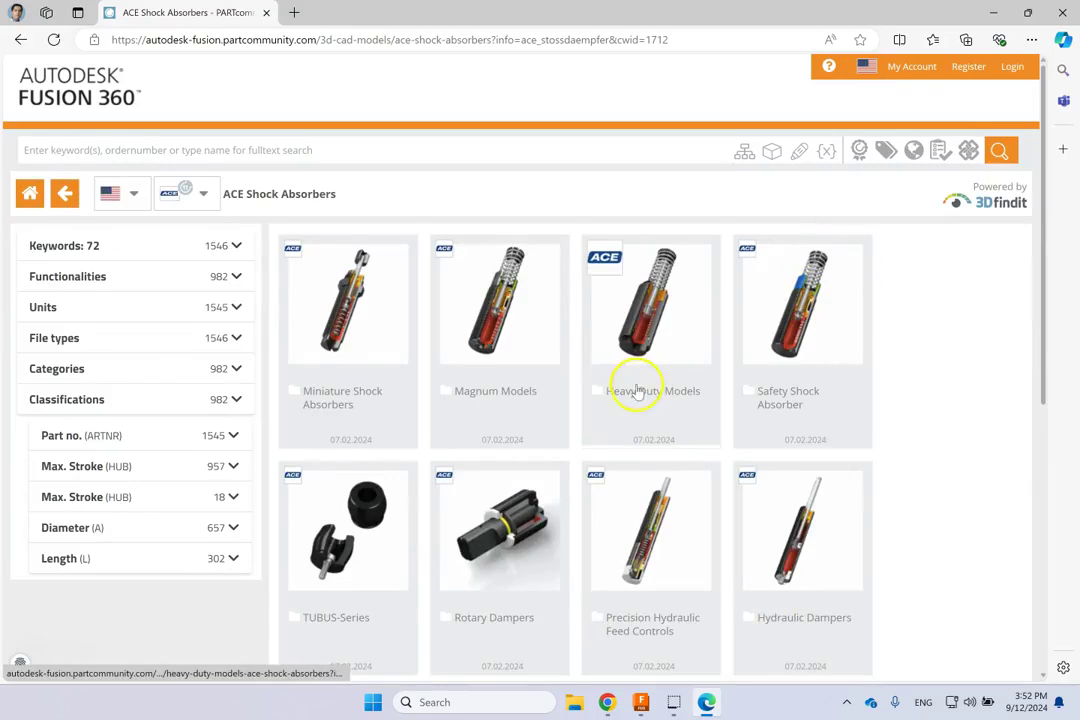
scroll(634, 384, down, 1)
click(672, 366)
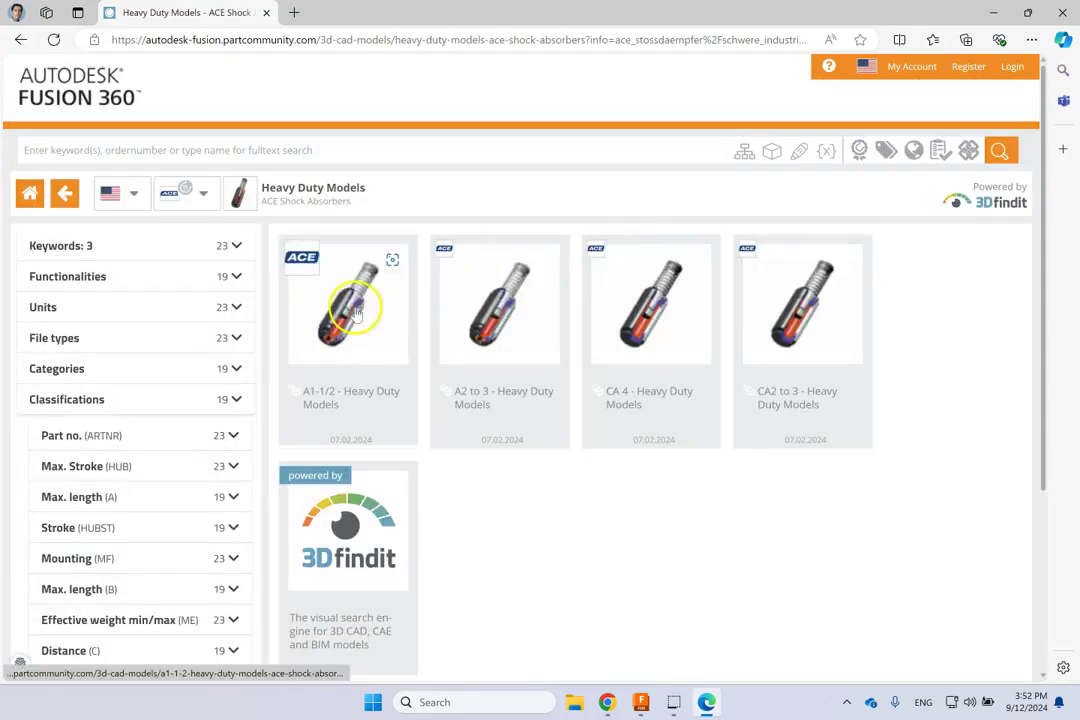
click(355, 306)
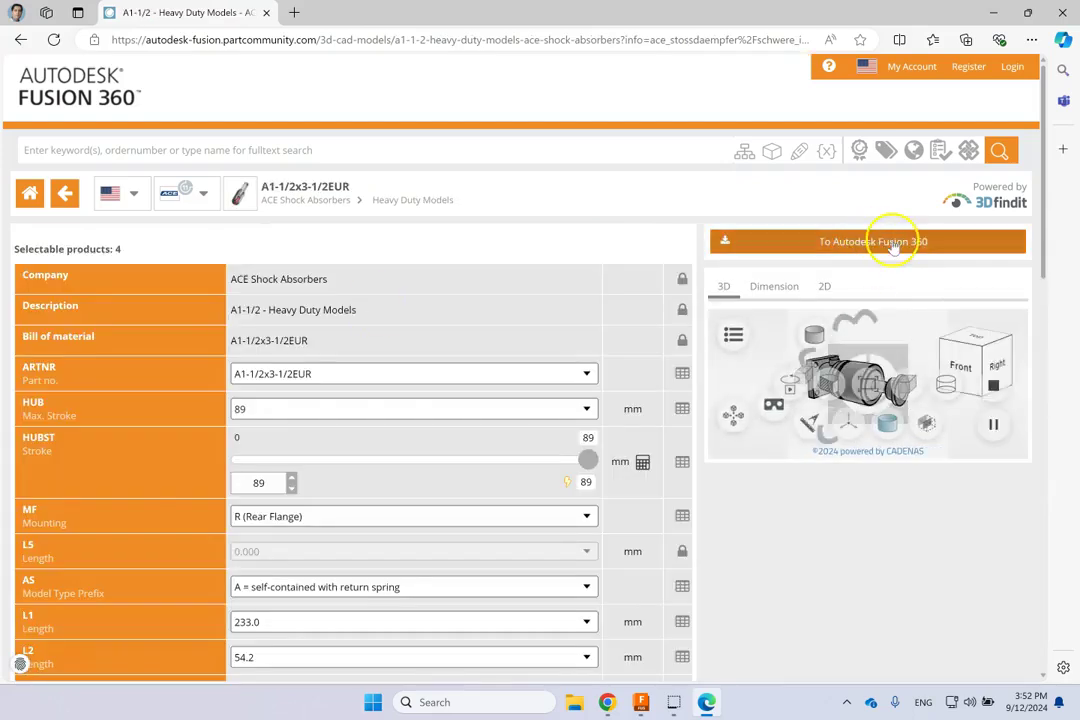
Send the A1-1/2x3-1/2EUR shock absorber to Autodesk Fusion 360, logging in with Google, and return to the Fusion design.
click(727, 243)
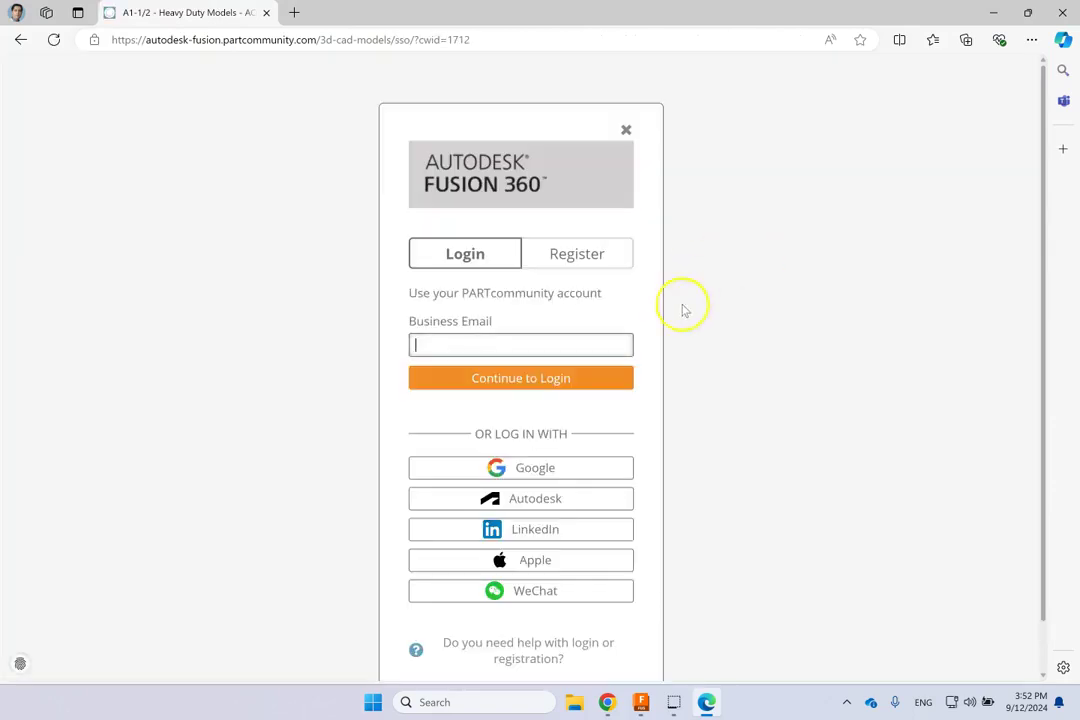
click(530, 467)
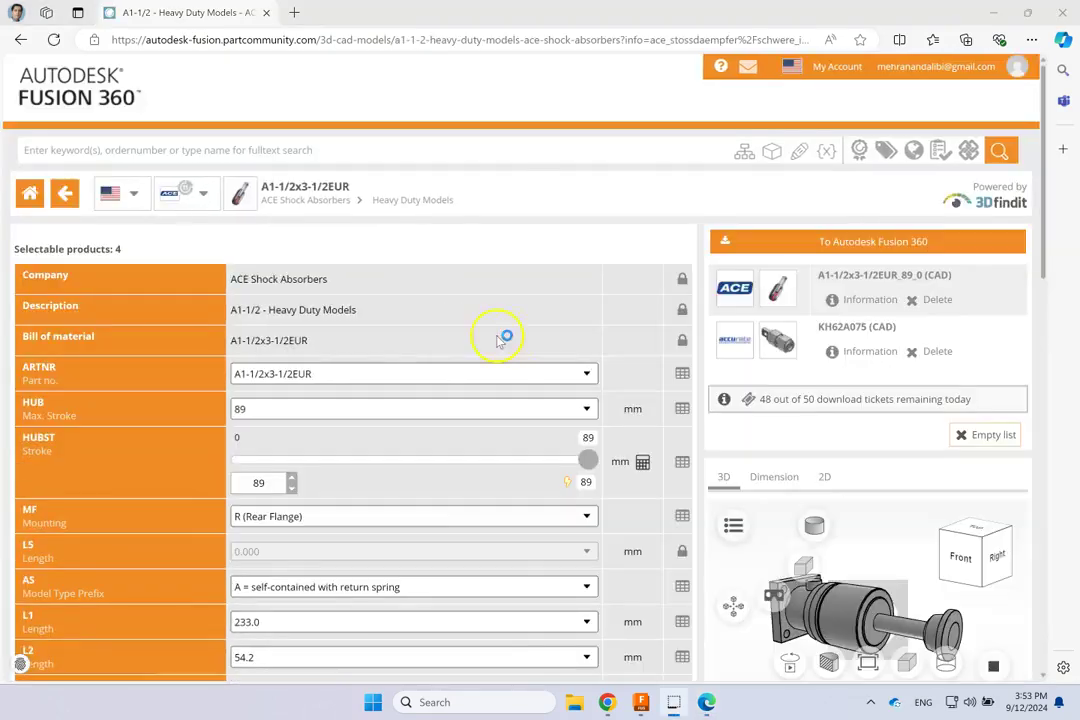
click(989, 14)
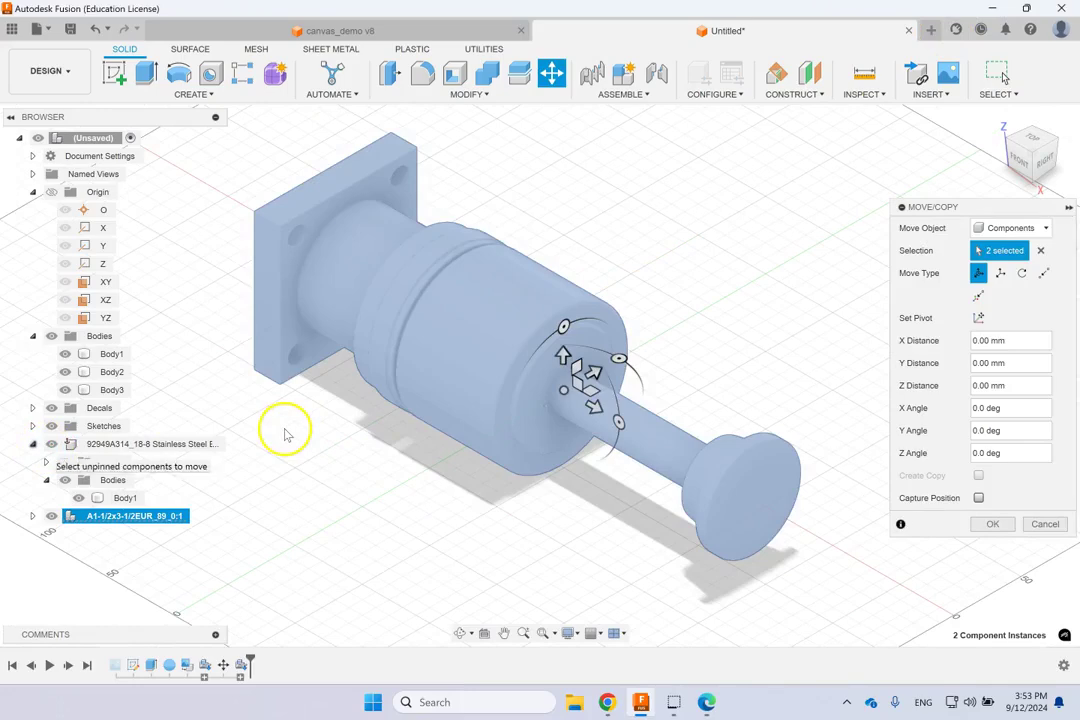
Accept the inserted shock absorber component at its default position with zero move distances and angles.
scroll(286, 434, up, 3)
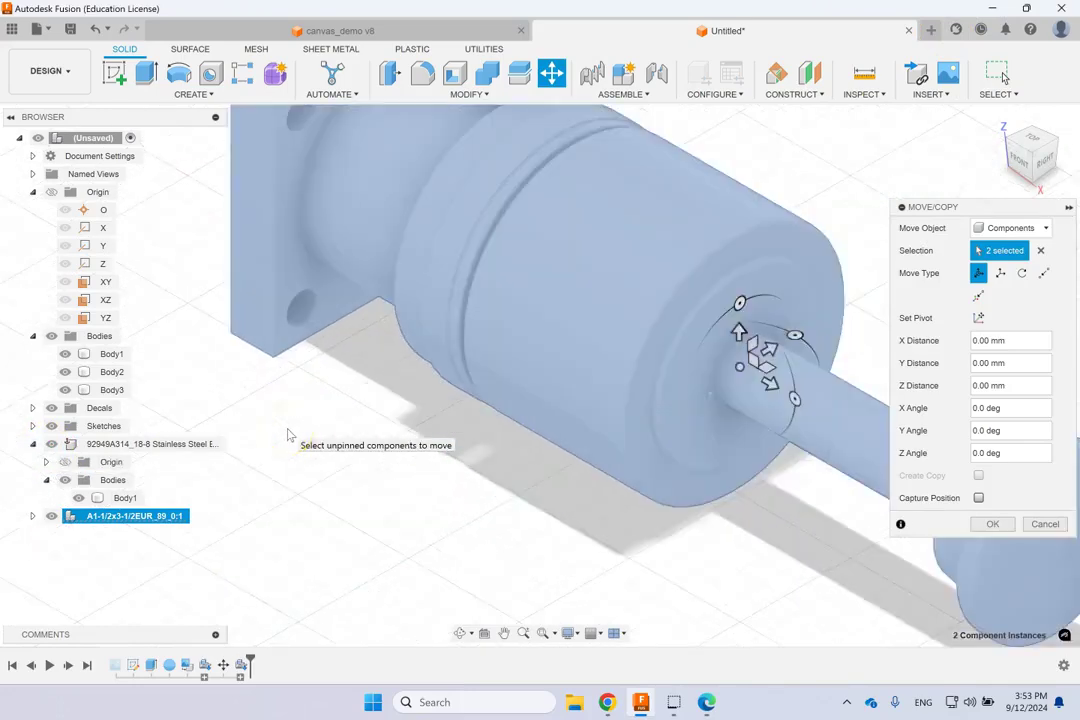
scroll(286, 434, down, 5)
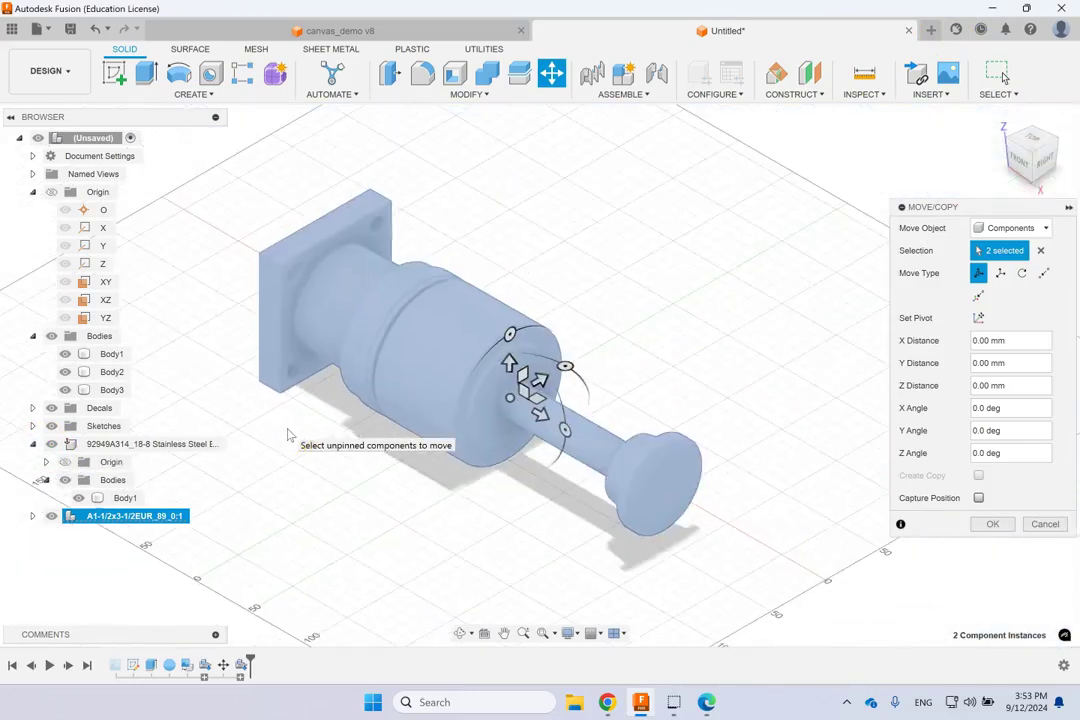
scroll(286, 434, down, 2)
click(614, 460)
click(982, 496)
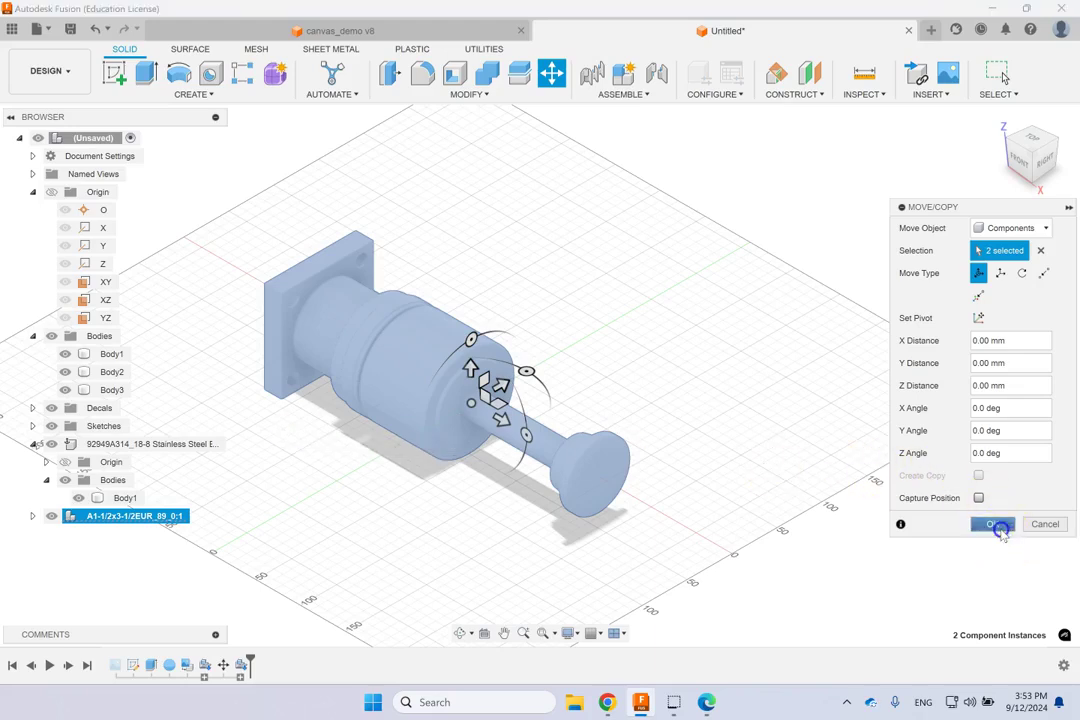
click(993, 524)
mouse_move(686, 400)
shift+middle_down()
mouse_move(644, 345)
mouse_move(605, 318)
mouse_move(607, 345)
mouse_move(646, 378)
mouse_move(705, 402)
mouse_move(677, 409)
shift+middle_up()
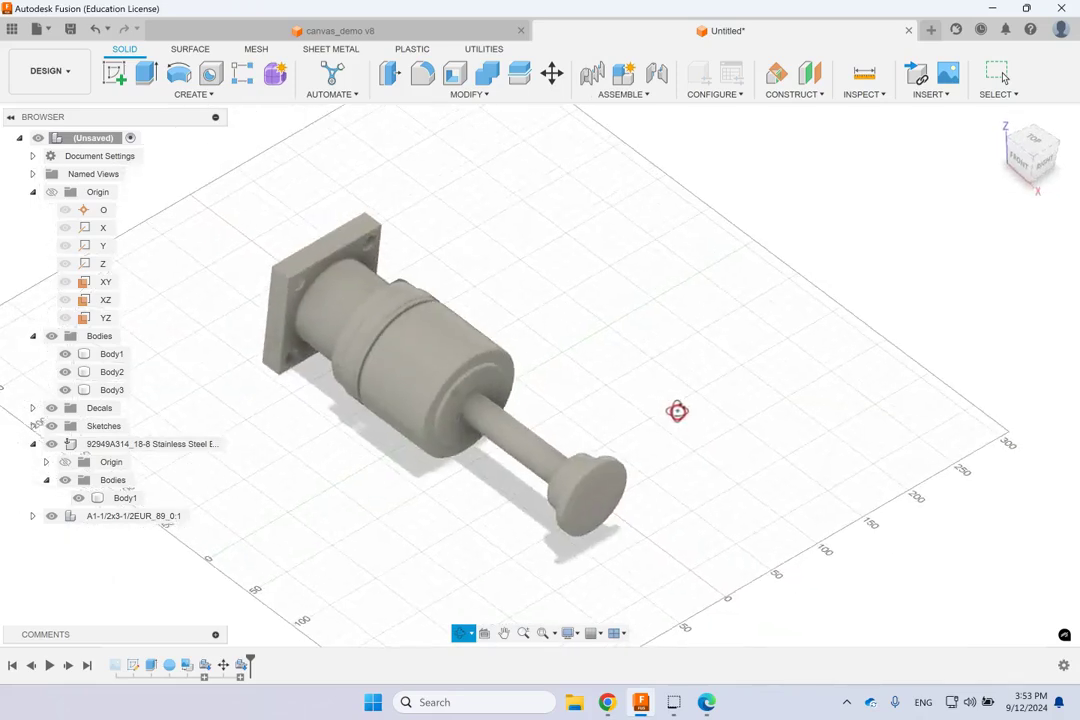
Look over the example parts in the canvas_demo design, and return to the untitled design to view the shock absorber.
click(348, 40)
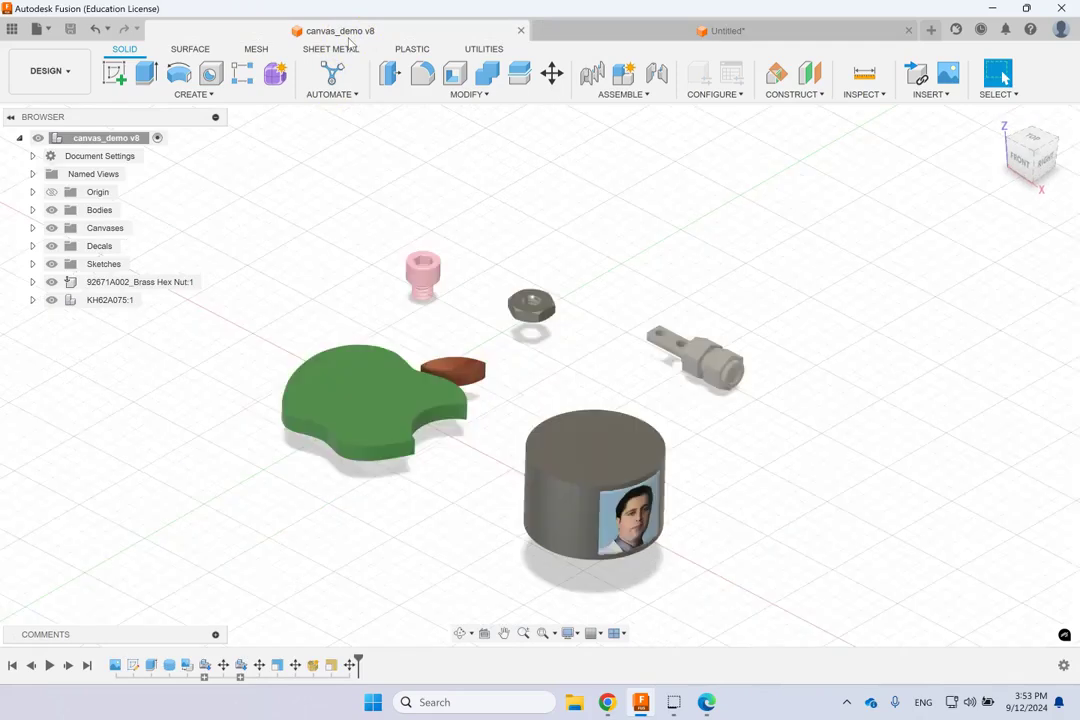
click(655, 206)
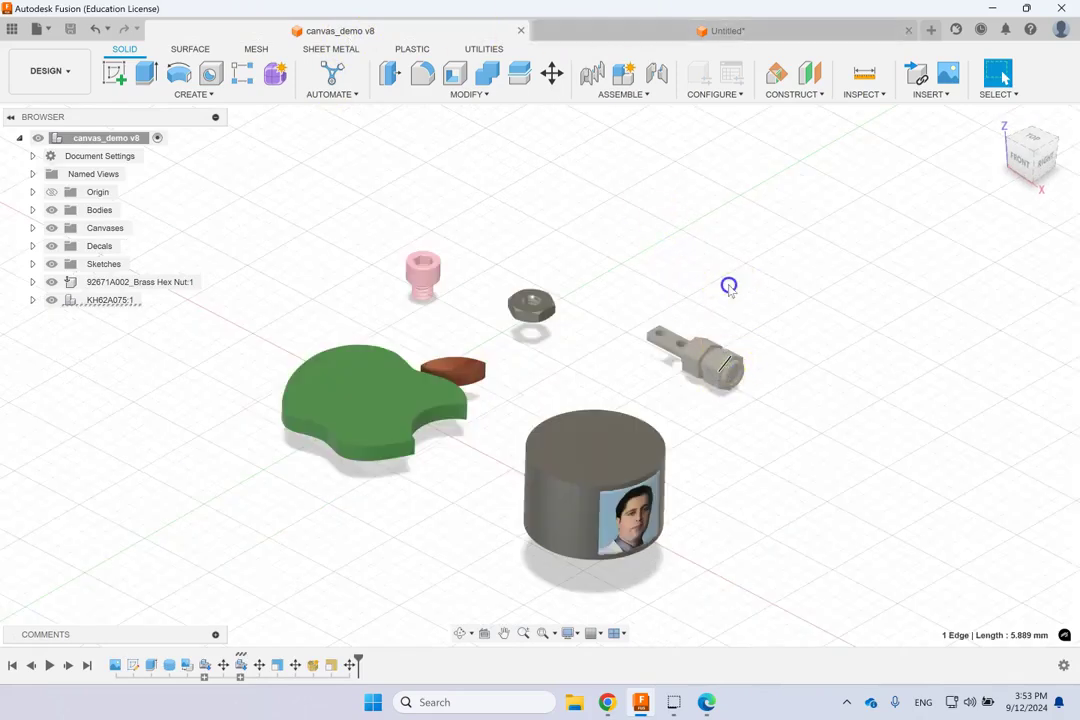
click(491, 241)
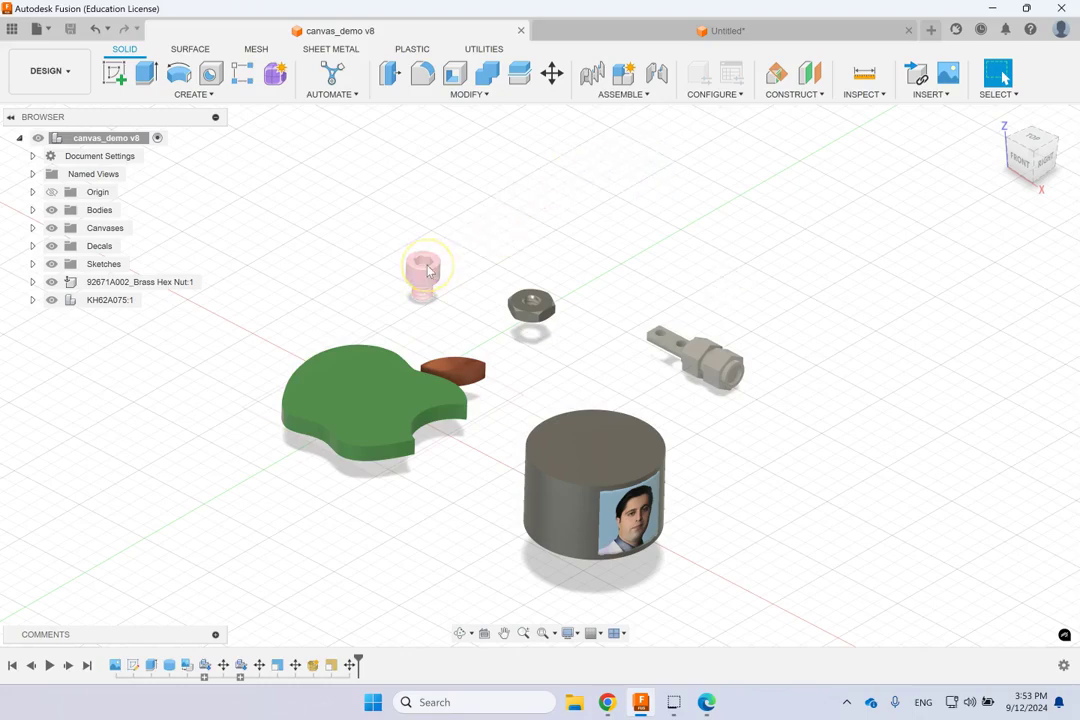
click(646, 31)
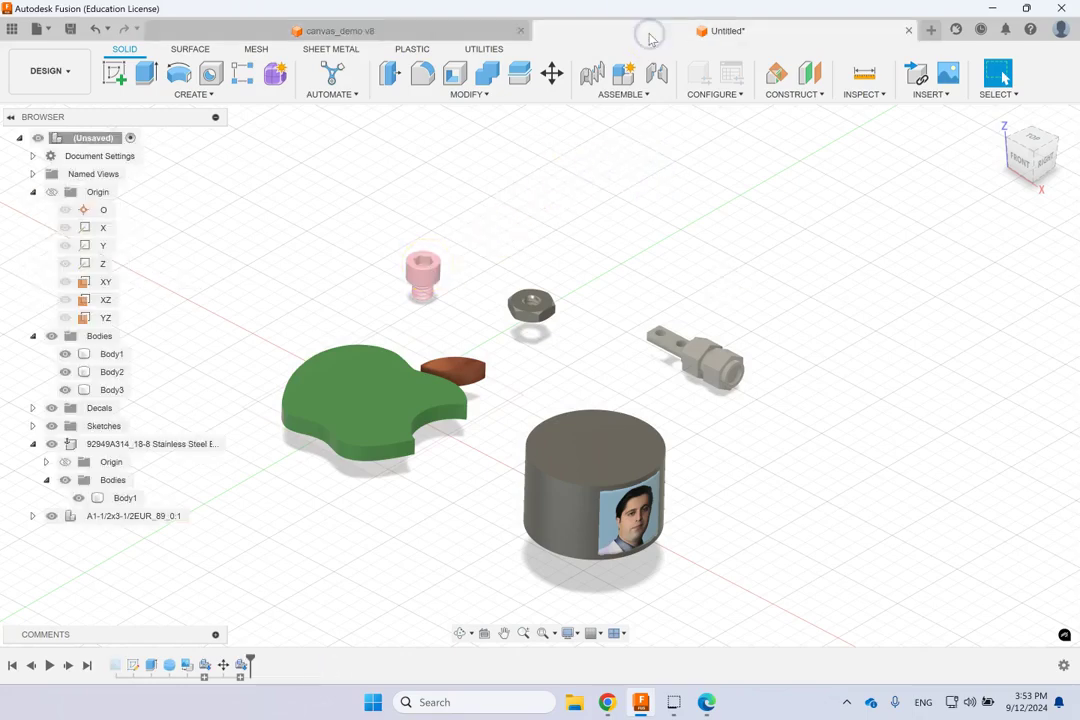
scroll(636, 219, up, 5)
scroll(636, 219, down, 5)
click(779, 264)
scroll(788, 255, up, 5)
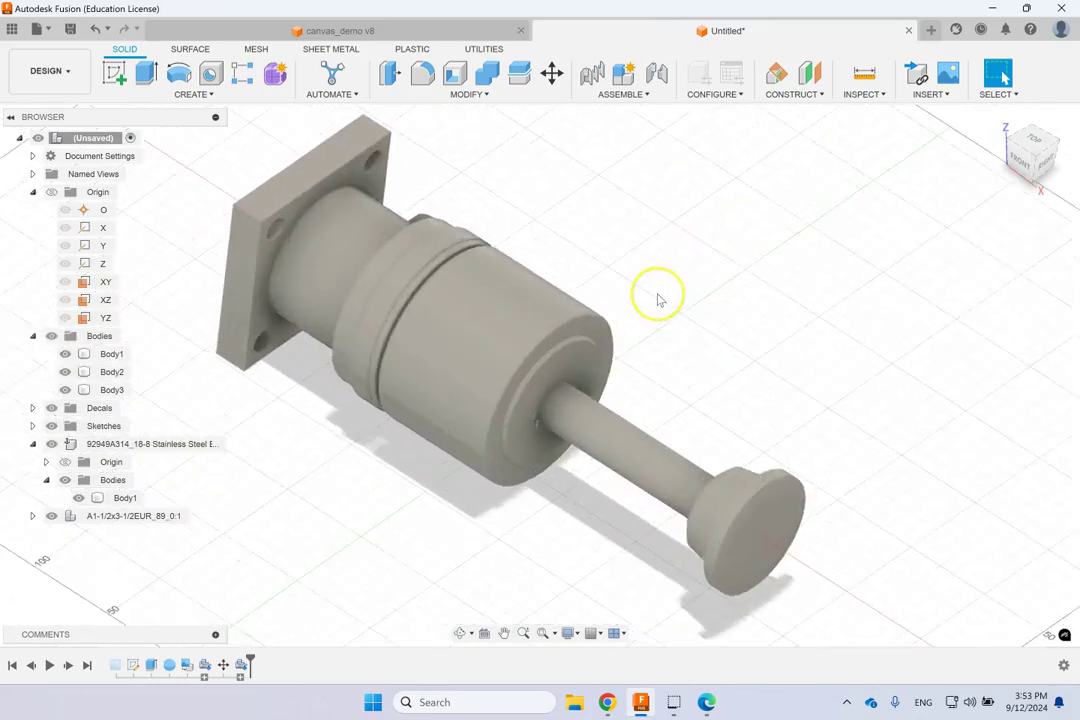
scroll(658, 298, up, 2)
scroll(656, 299, down, 6)
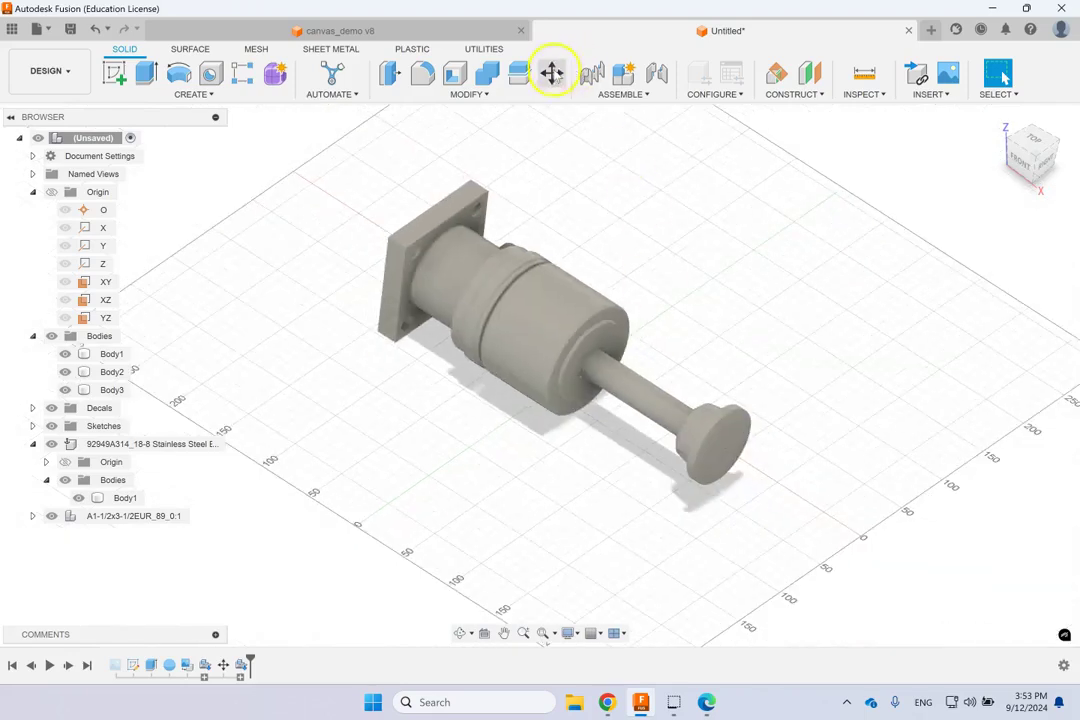
Move the shock absorber bodies together with the screw body and the three root bodies 130 mm along Y.
click(552, 72)
click(546, 314)
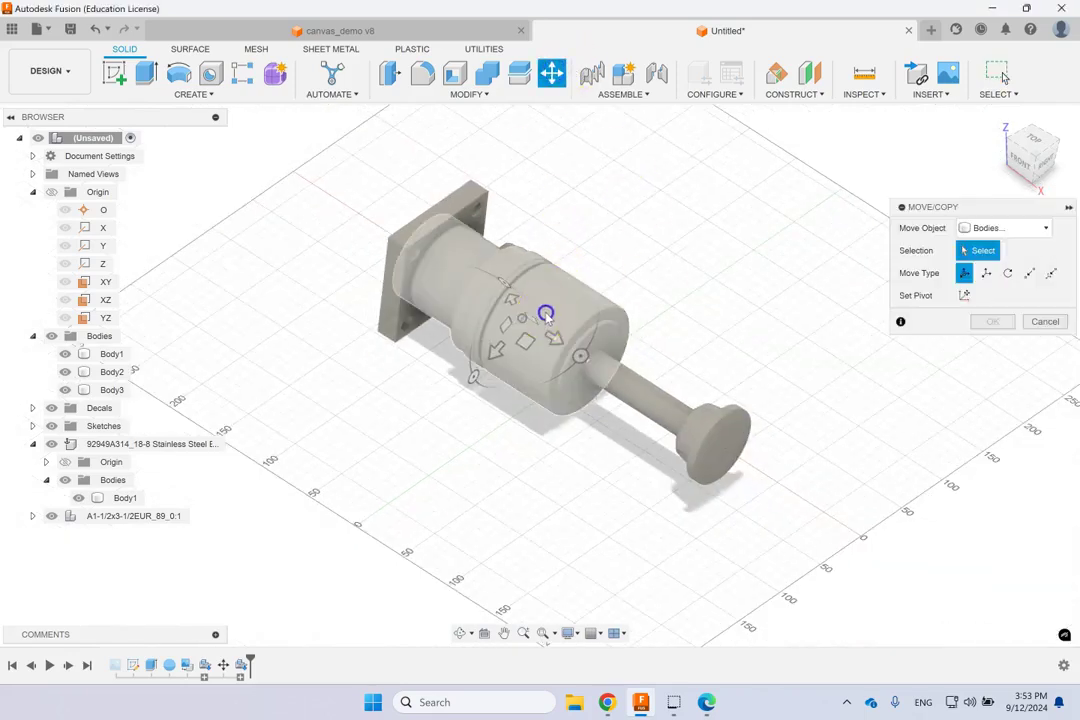
click(580, 328)
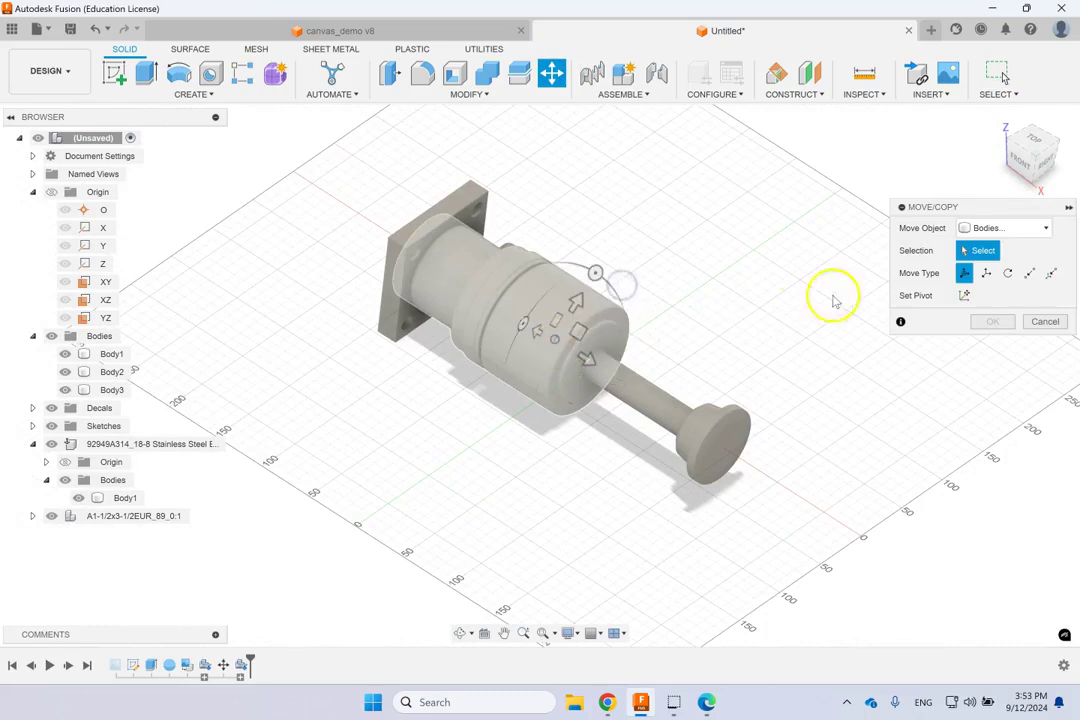
click(556, 330)
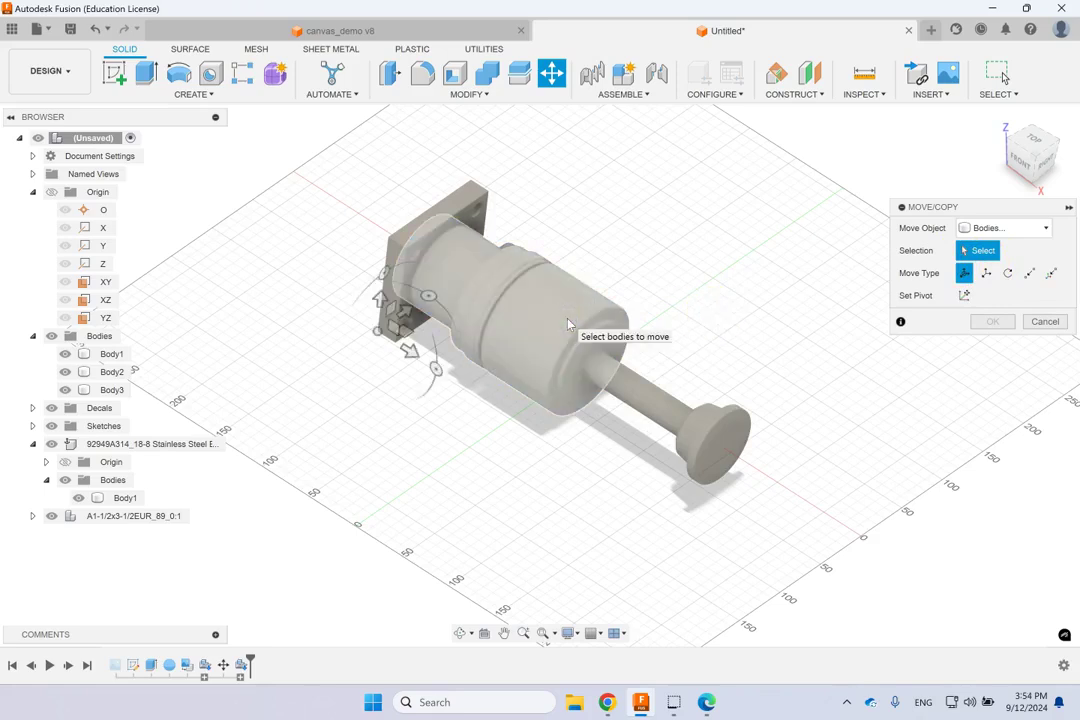
click(124, 499)
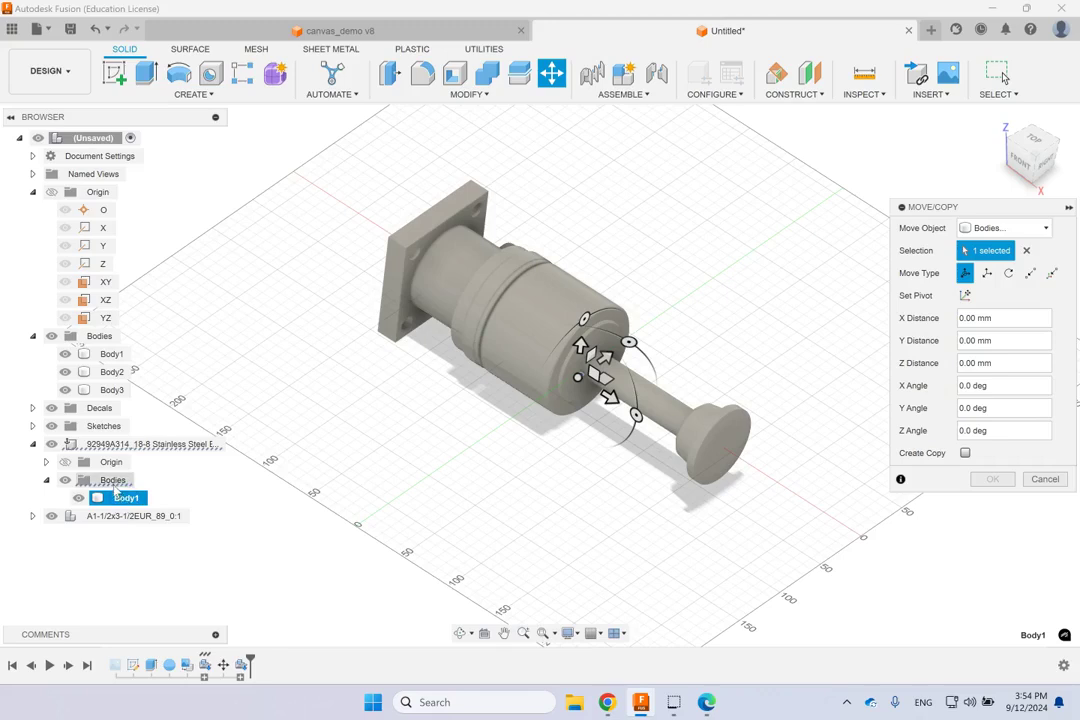
click(113, 355)
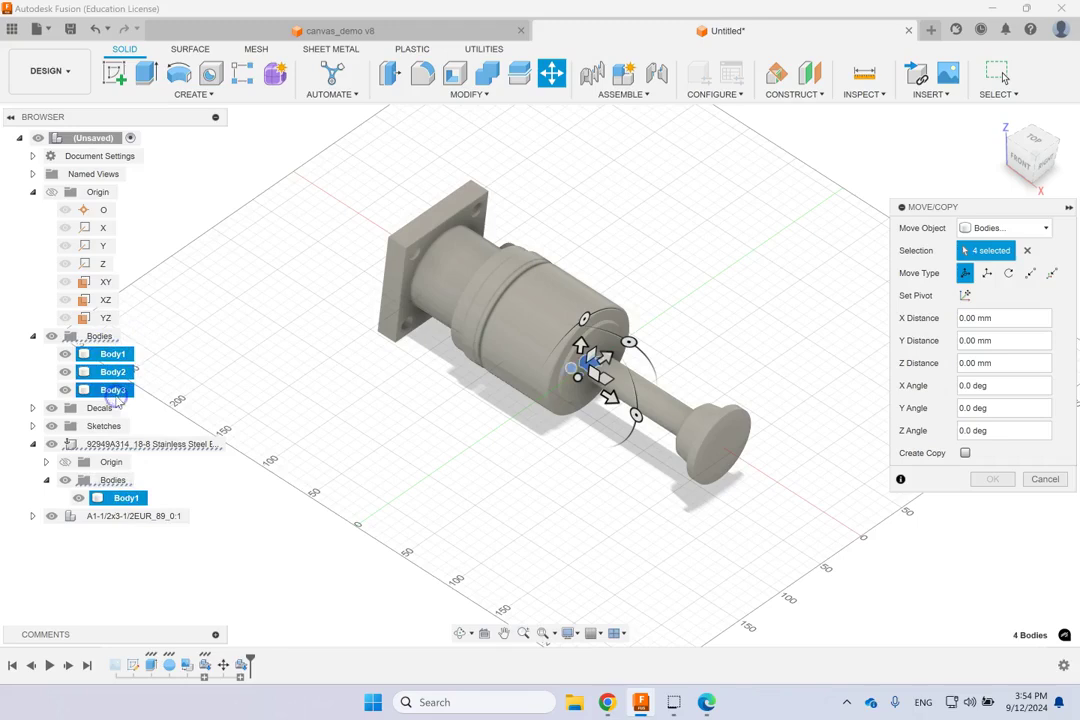
click(527, 342)
click(655, 410)
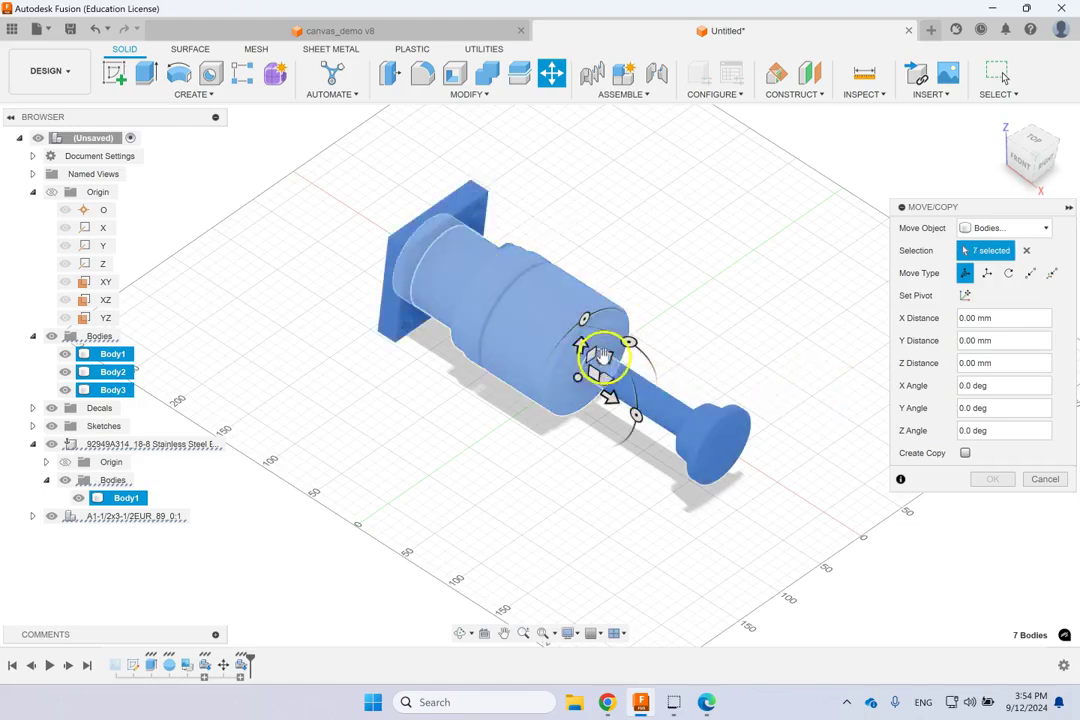
drag(603, 355, 722, 298)
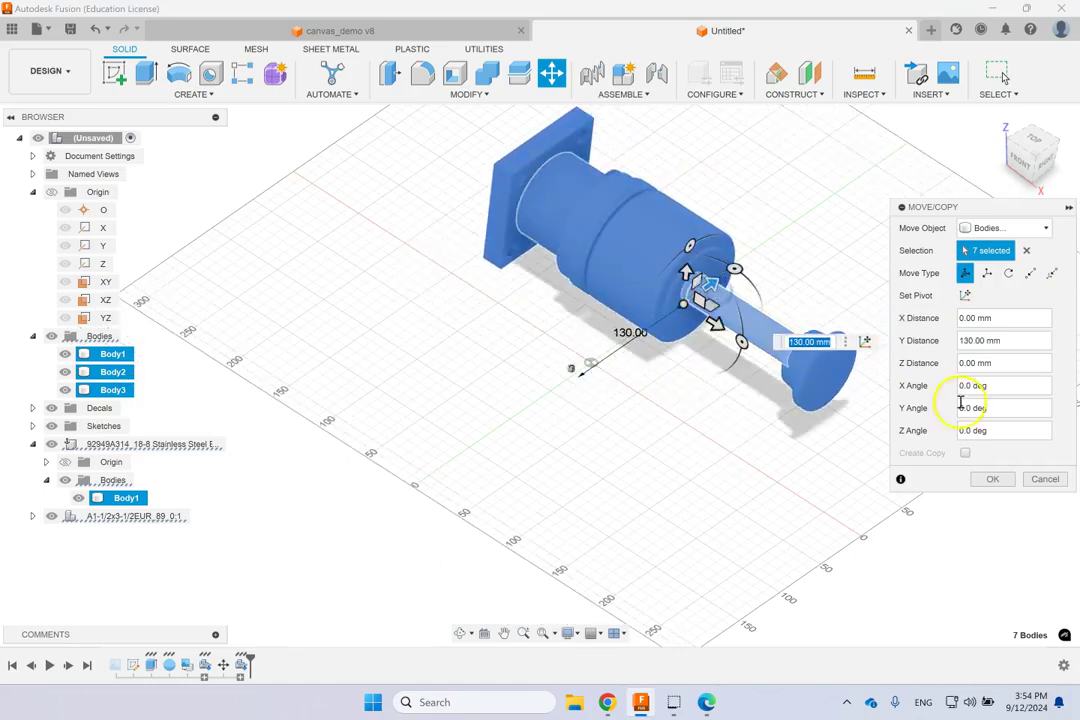
click(995, 480)
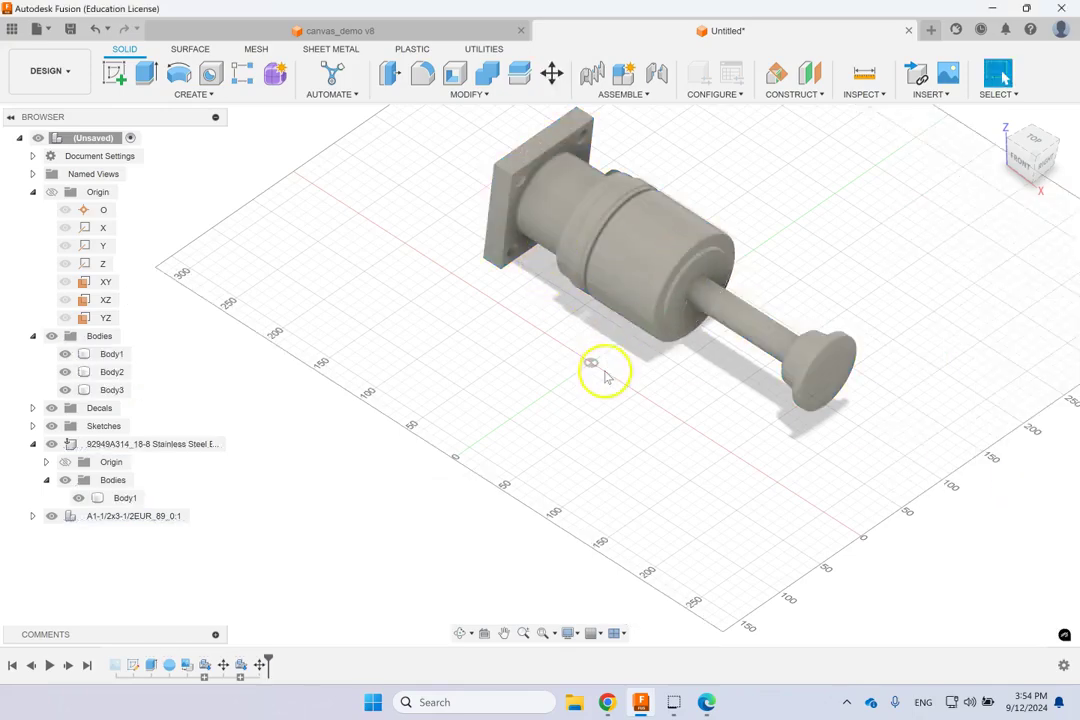
scroll(605, 375, up, 5)
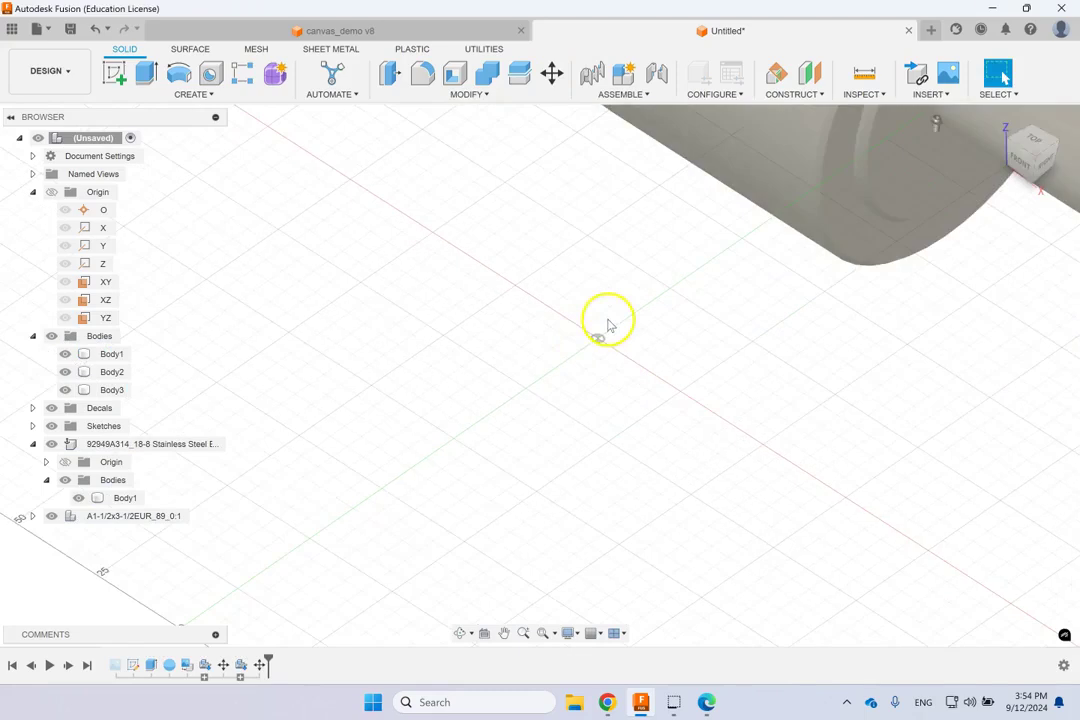
scroll(608, 325, up, 4)
scroll(638, 323, down, 5)
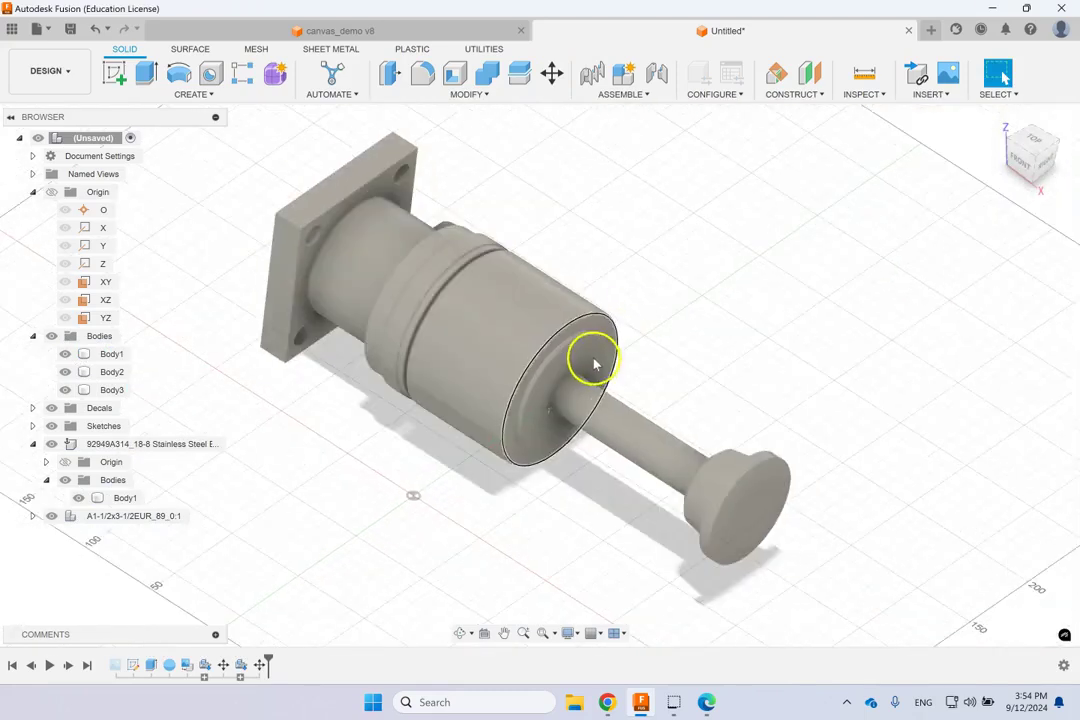
scroll(560, 358, down, 3)
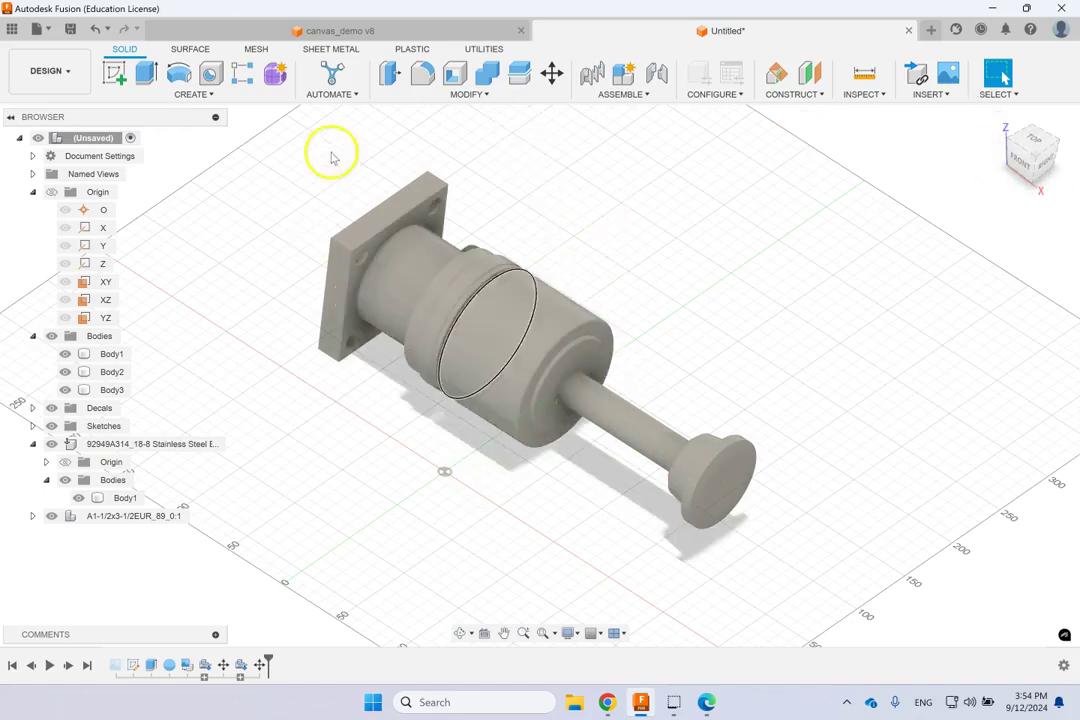
Switch to the canvas_demo design and delete the pink screw mesh, including its referenced feature.
click(310, 31)
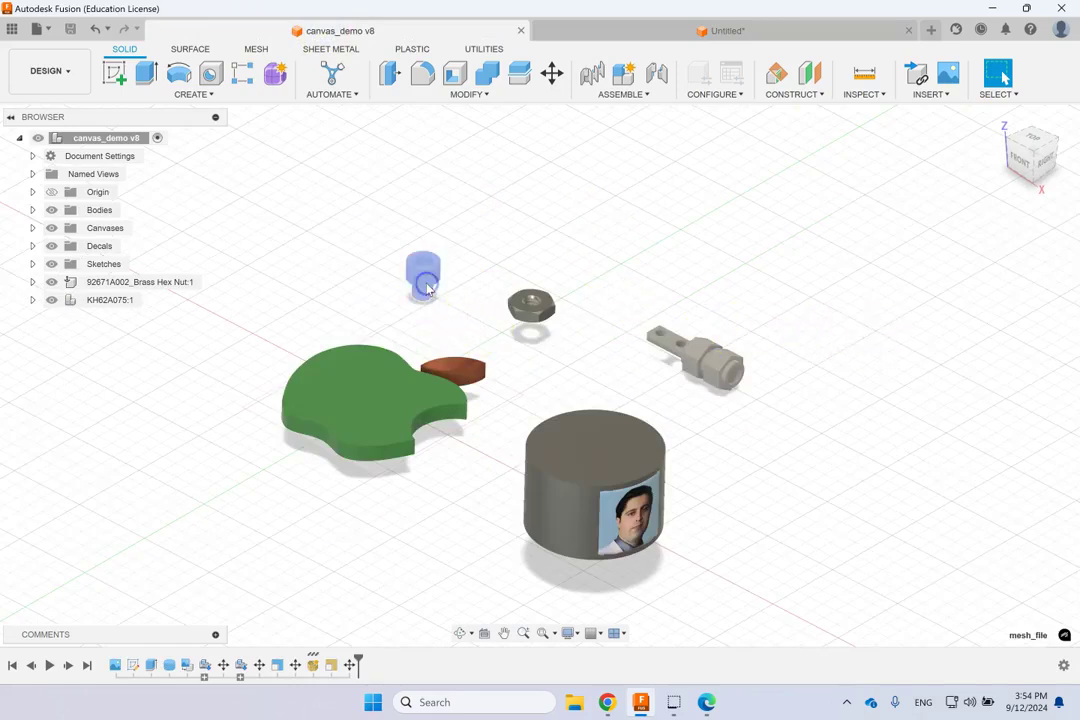
key(Delete)
click(472, 373)
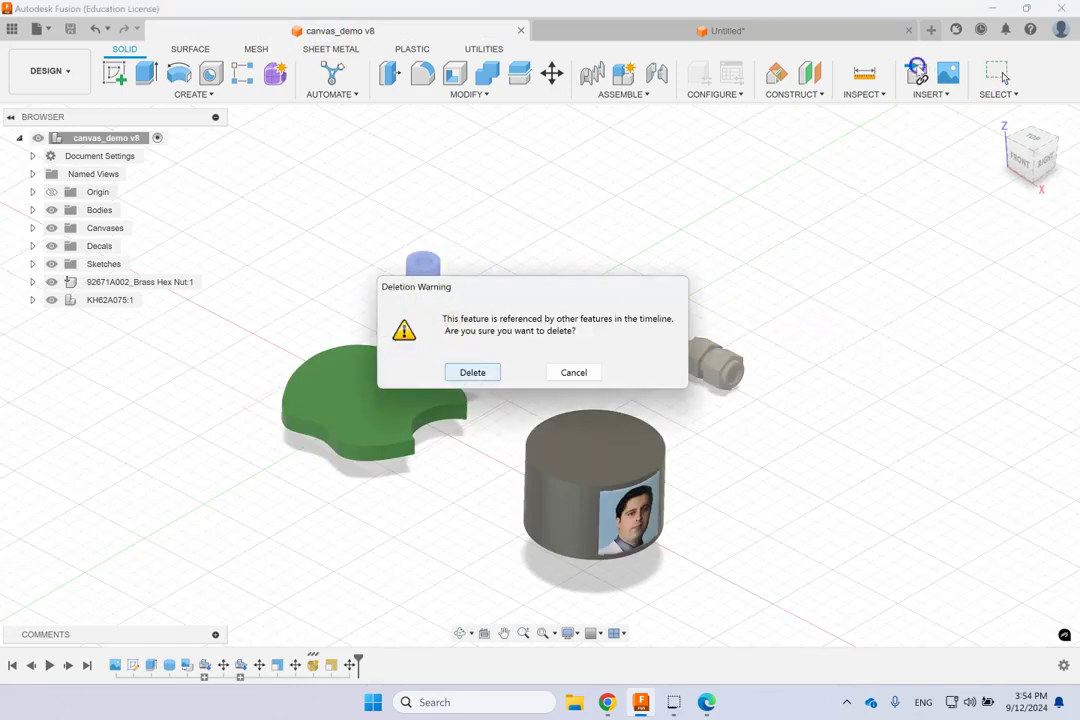
Insert the mesh file mesh_file.stl from the Fusion 360 downloads folder on the computer.
click(945, 95)
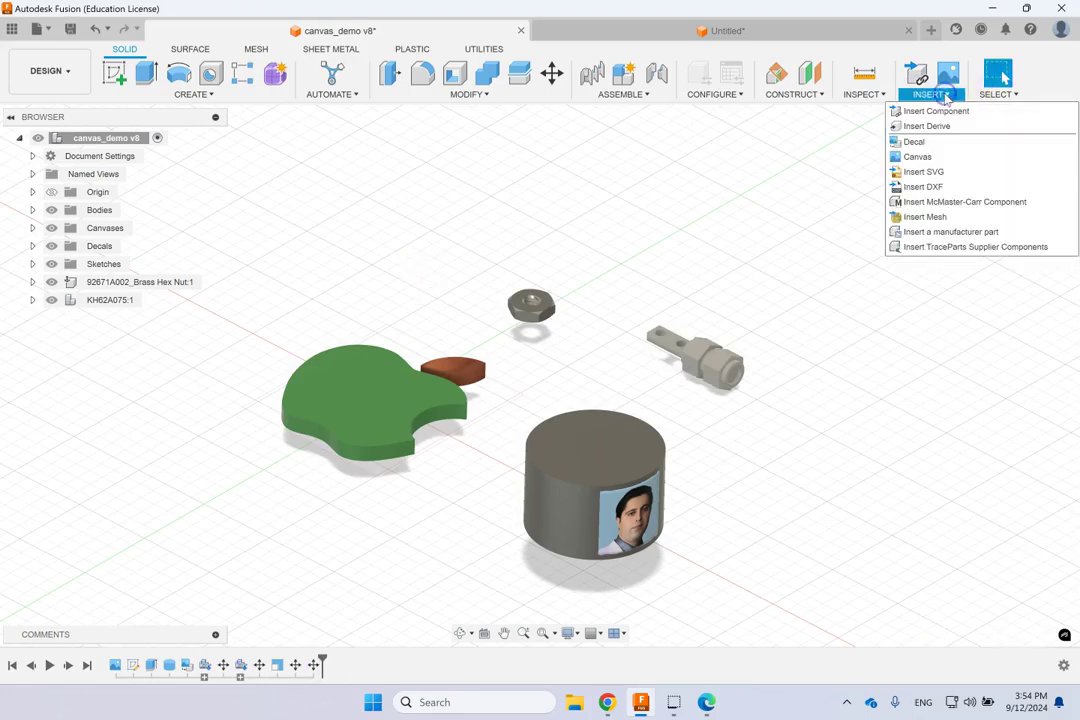
click(940, 216)
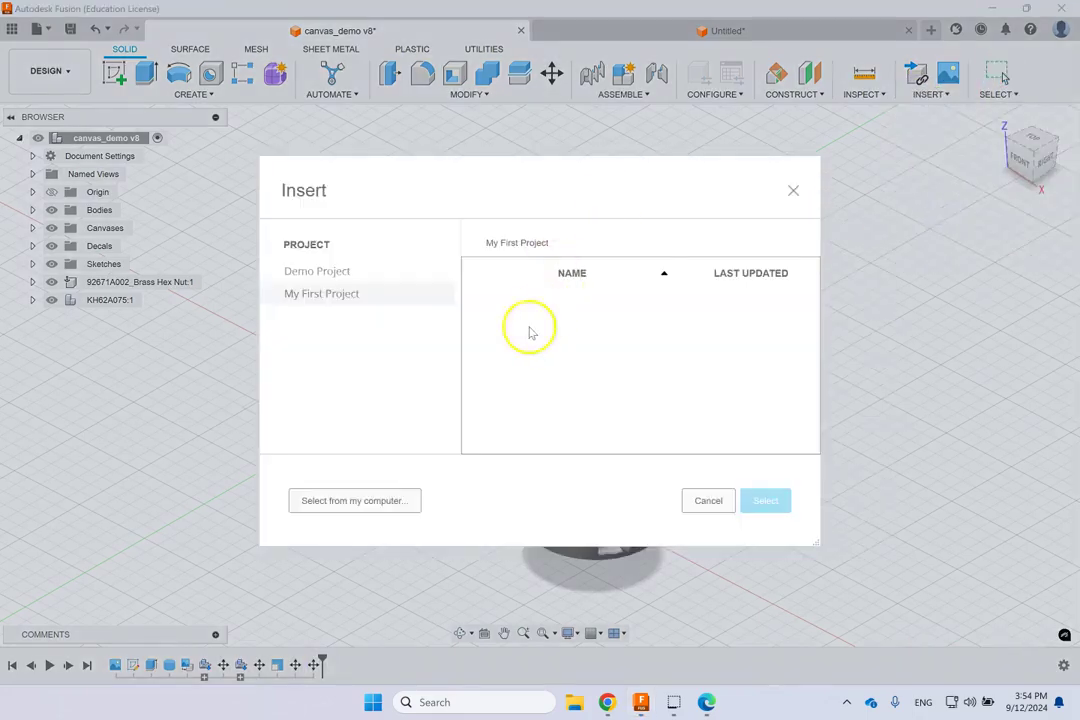
click(366, 501)
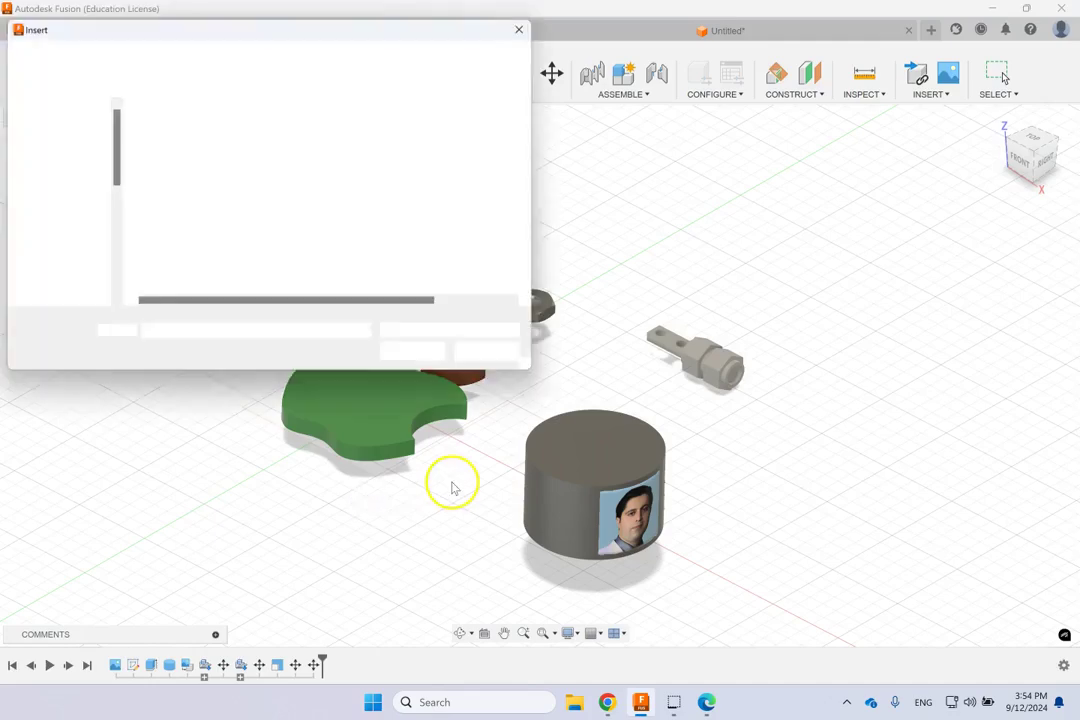
click(195, 147)
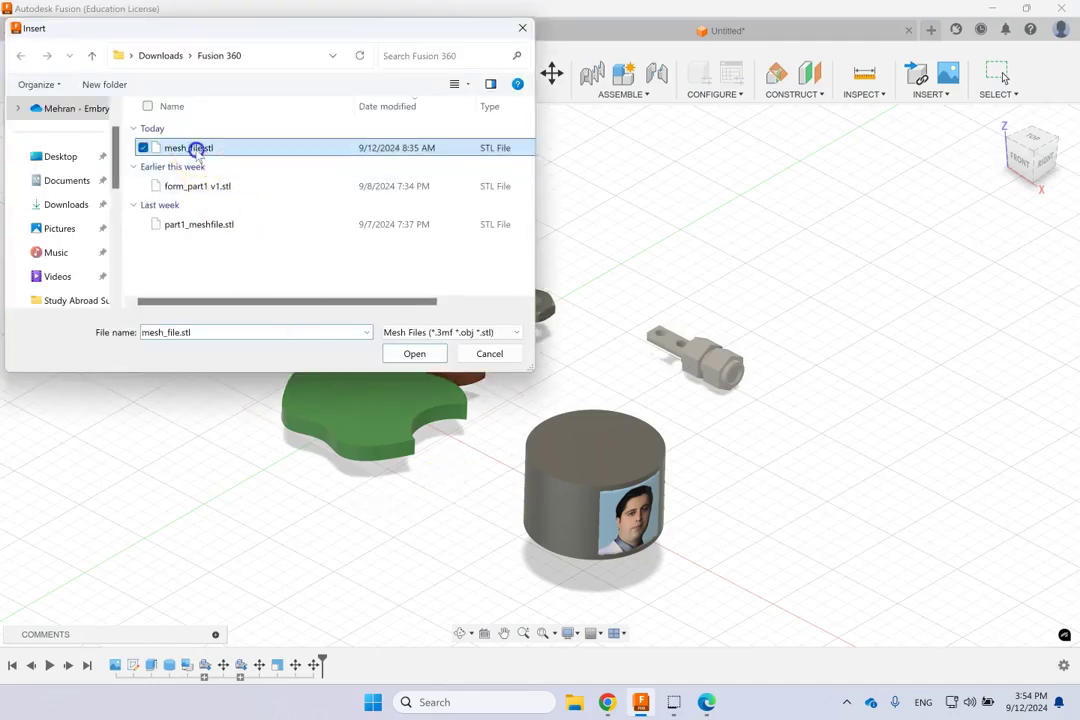
click(447, 353)
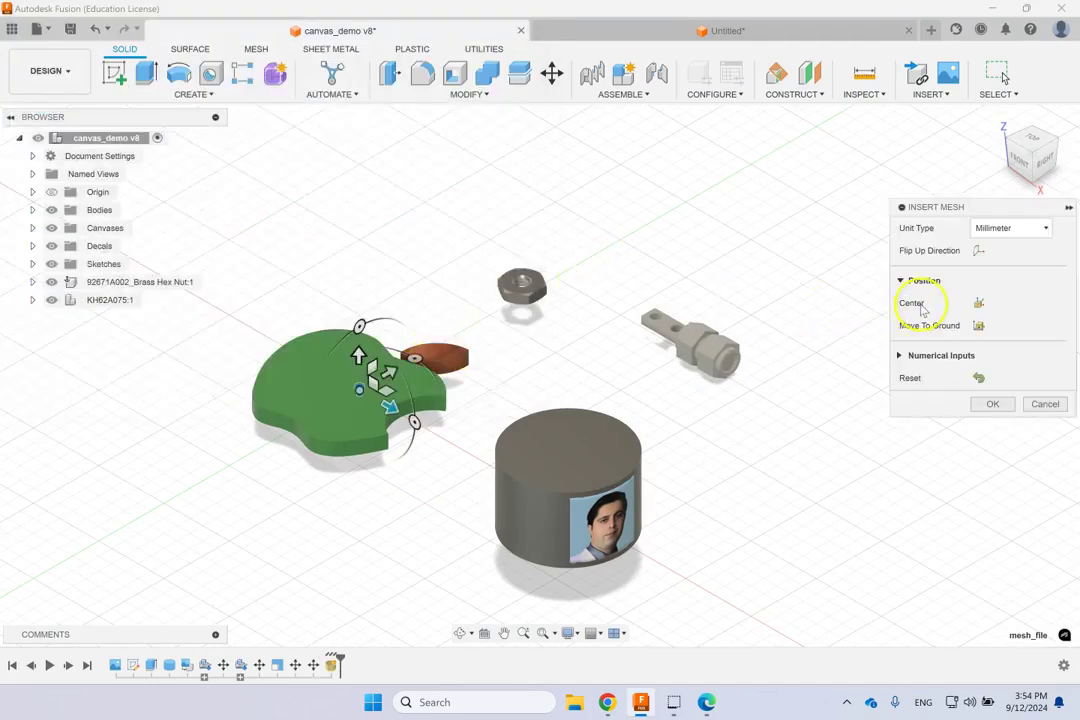
Keep the mesh units in millimeters, center the mesh, move it to the ground plane, and accept the insertion.
click(1013, 232)
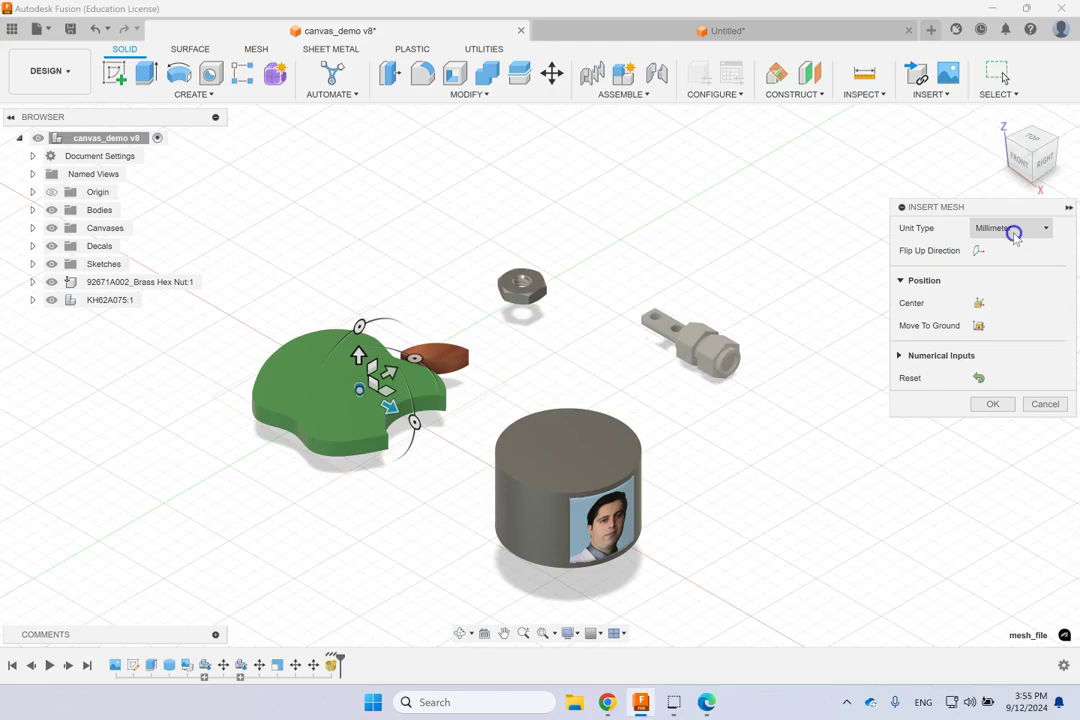
click(745, 192)
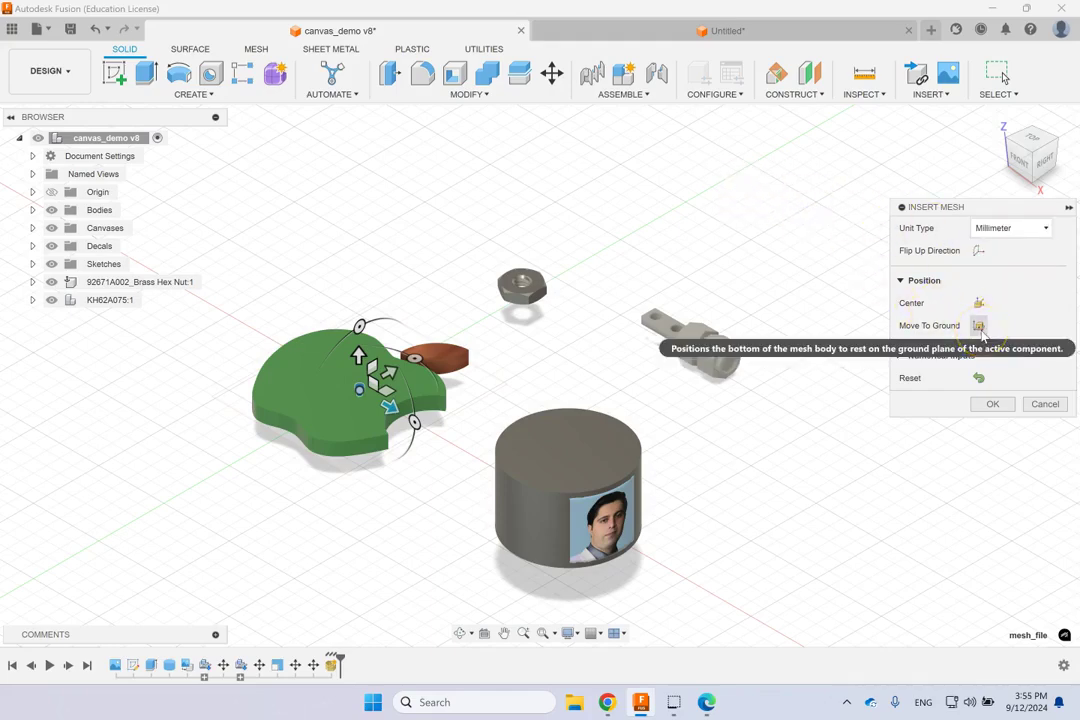
click(978, 304)
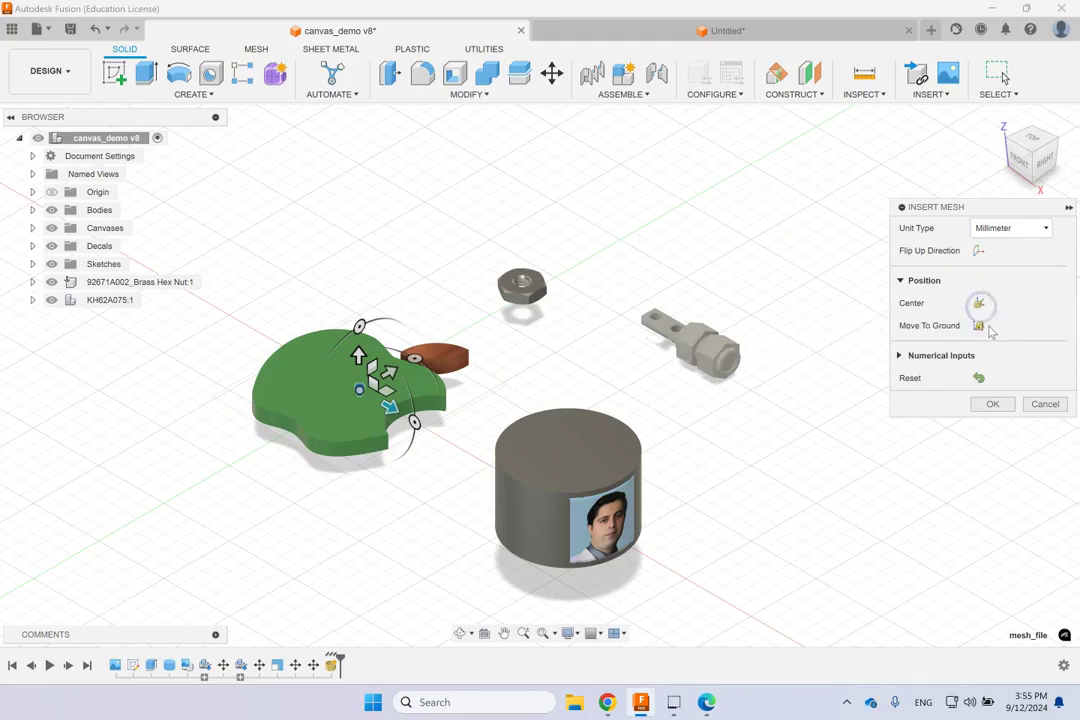
click(992, 404)
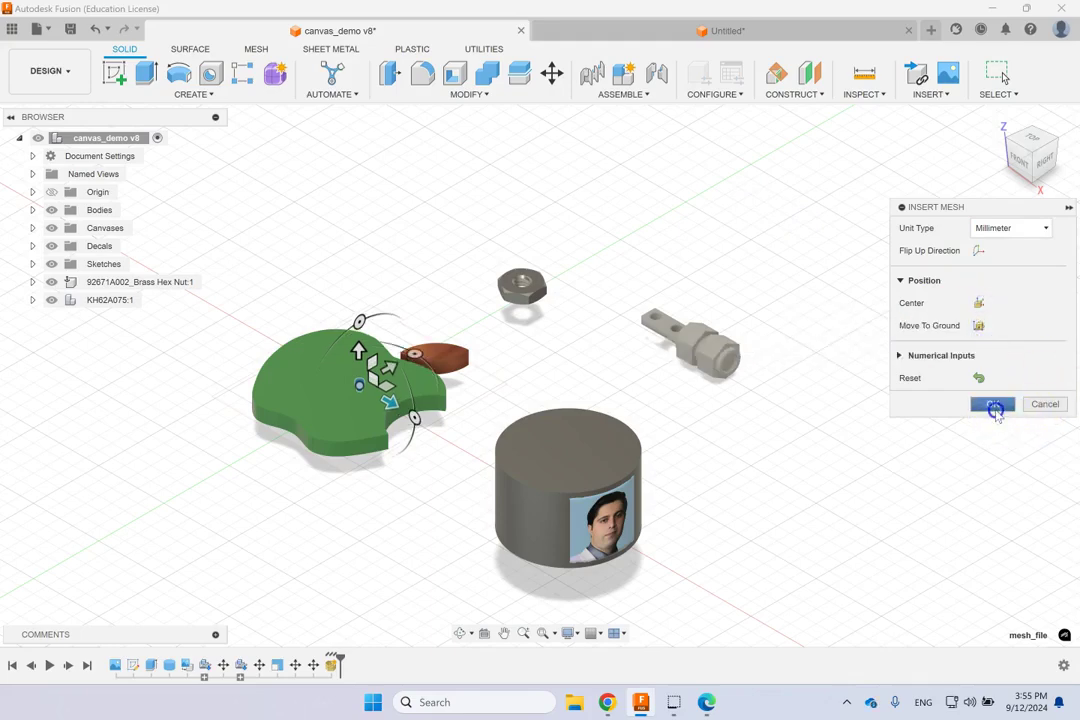
Look through the design's bodies, decals, brass hex nut and KH62A075 component to locate the inserted mesh.
click(33, 300)
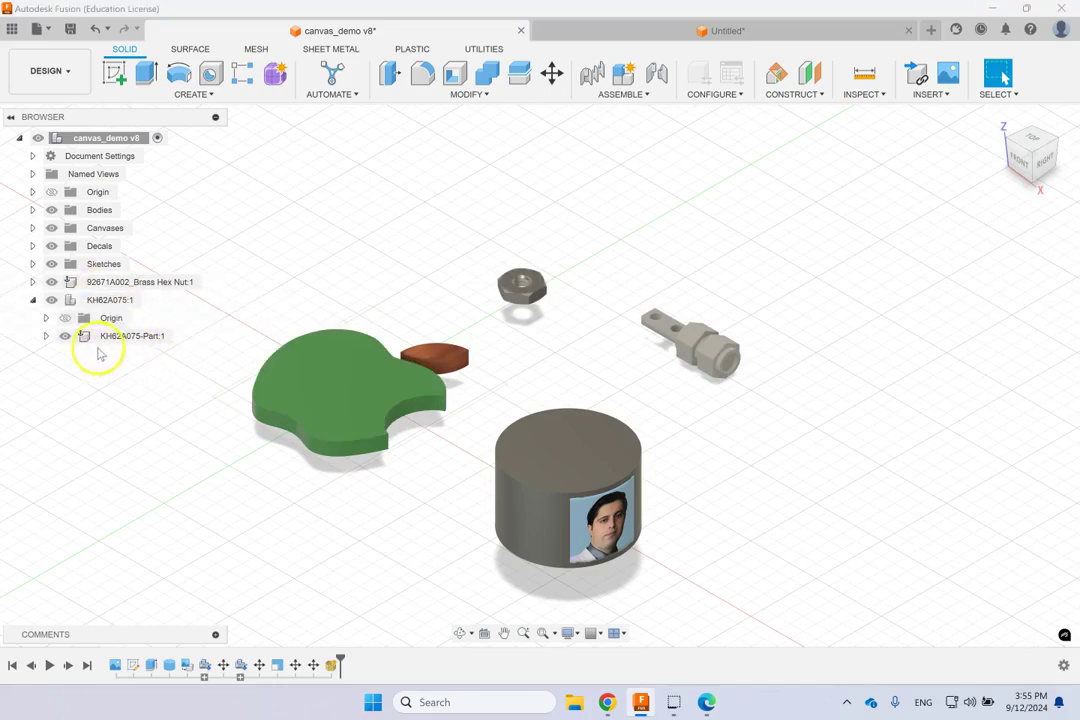
click(80, 339)
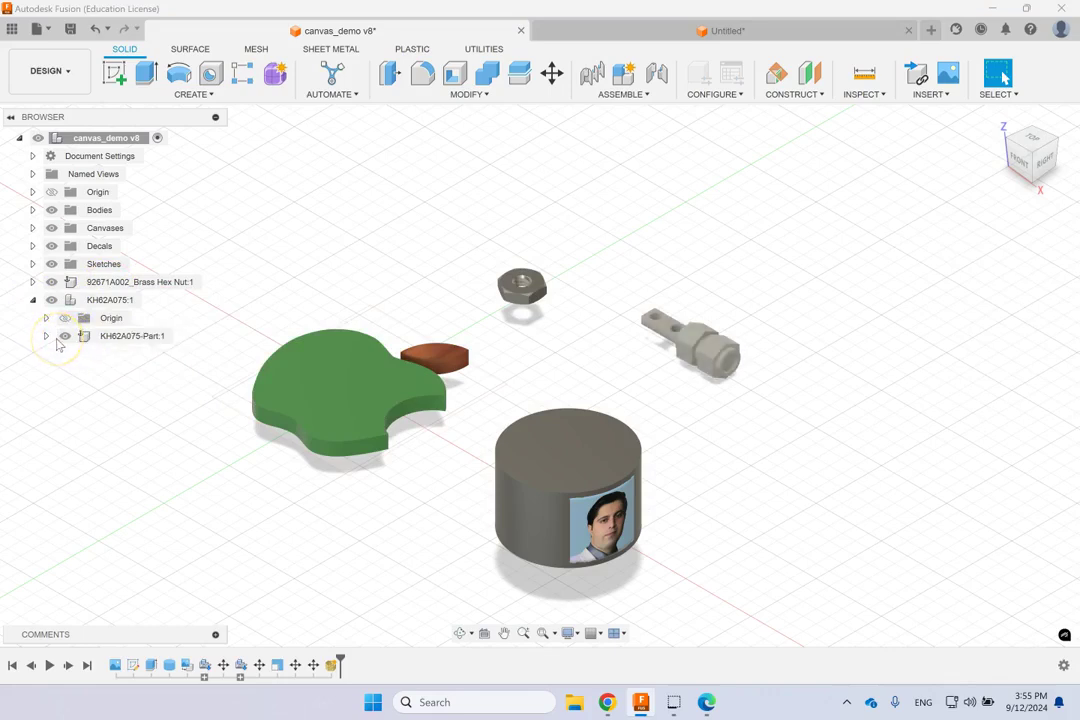
click(85, 211)
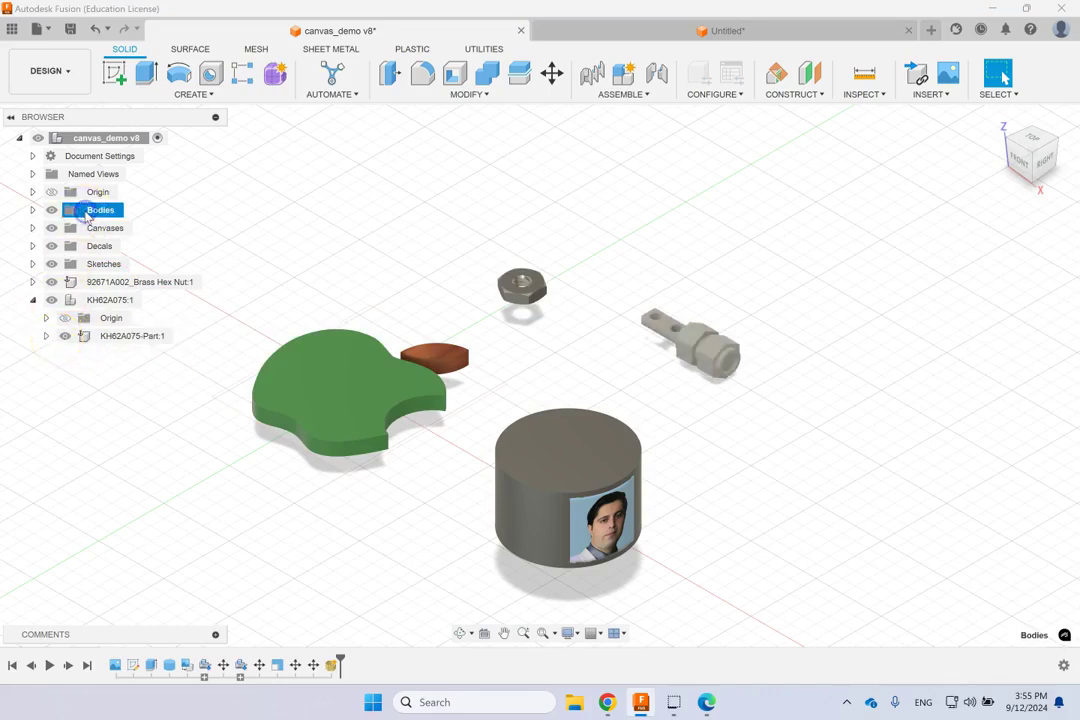
click(90, 247)
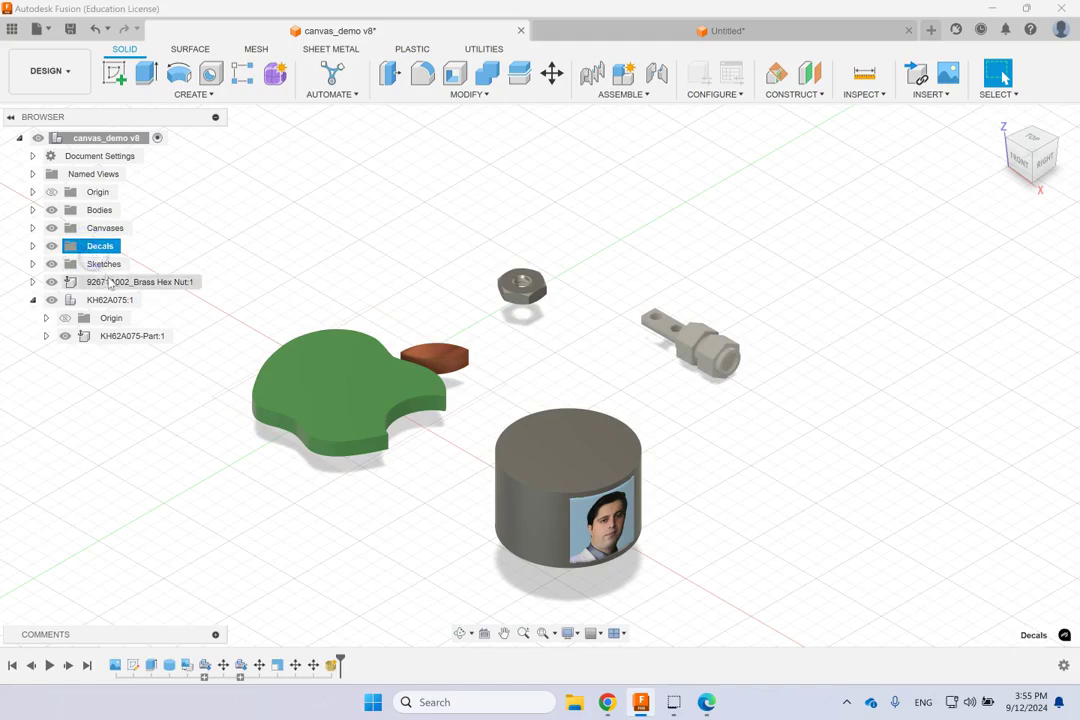
click(109, 283)
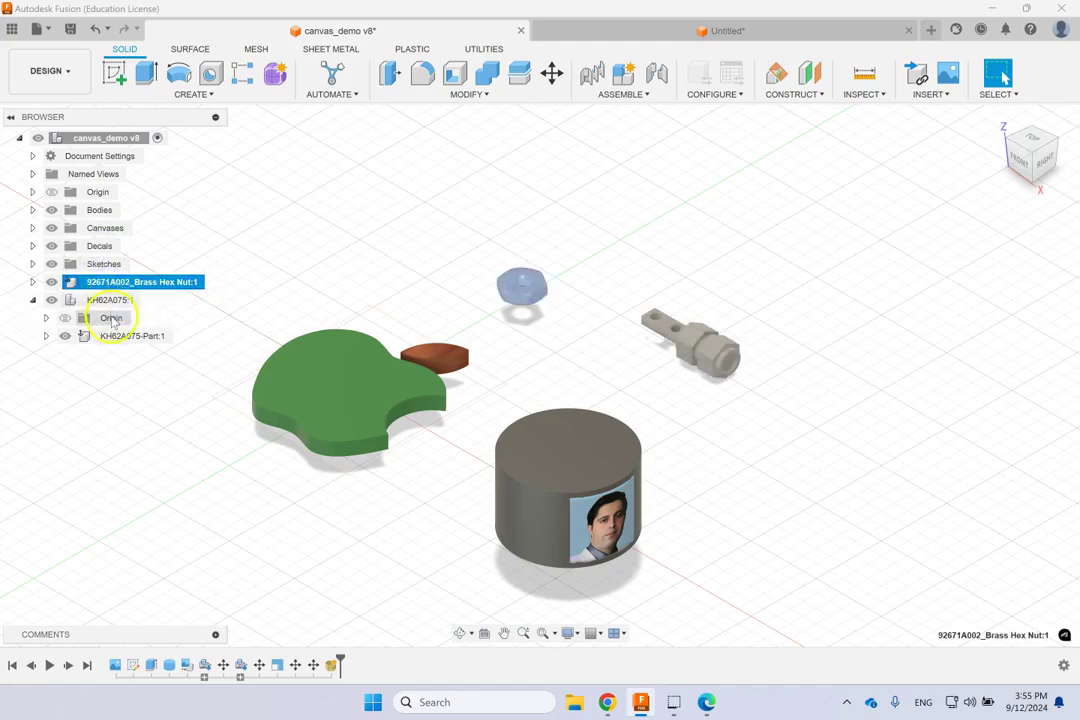
click(105, 301)
click(113, 338)
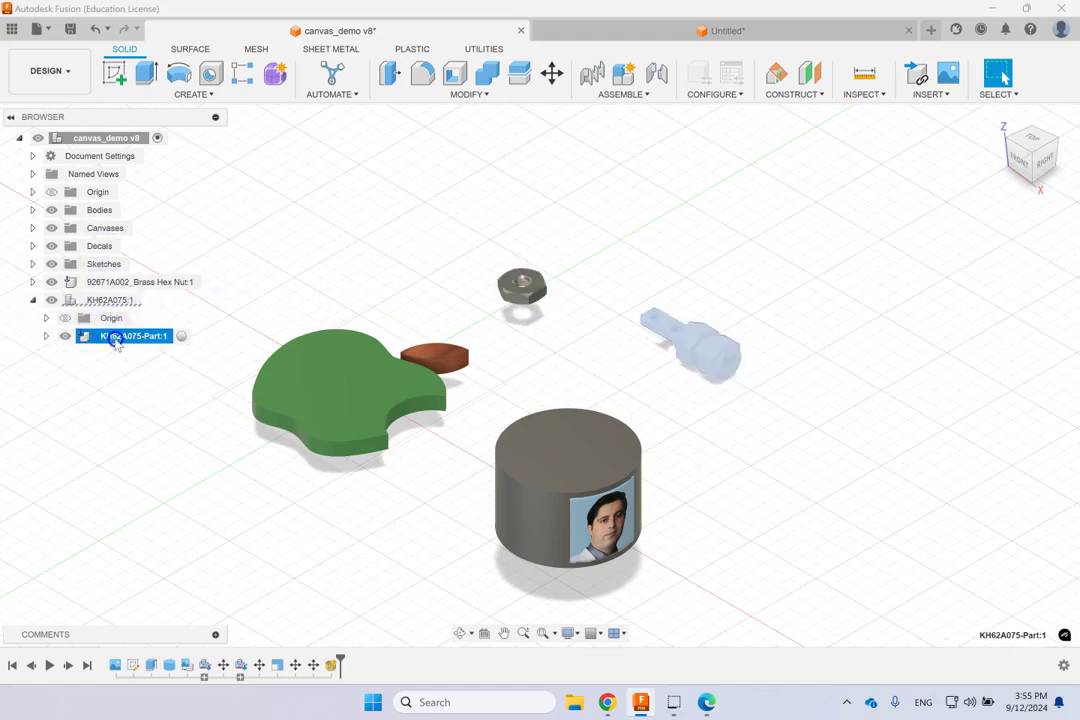
click(877, 408)
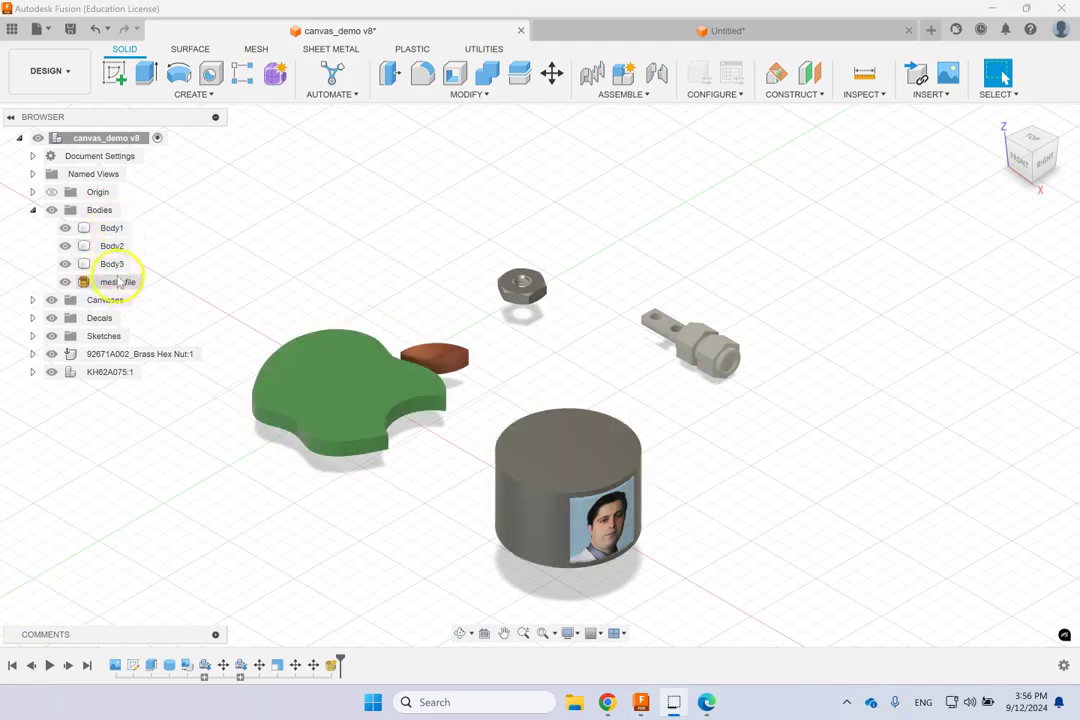
Move the mesh_file body 40 mm along Y, out from the green apple body.
click(117, 282)
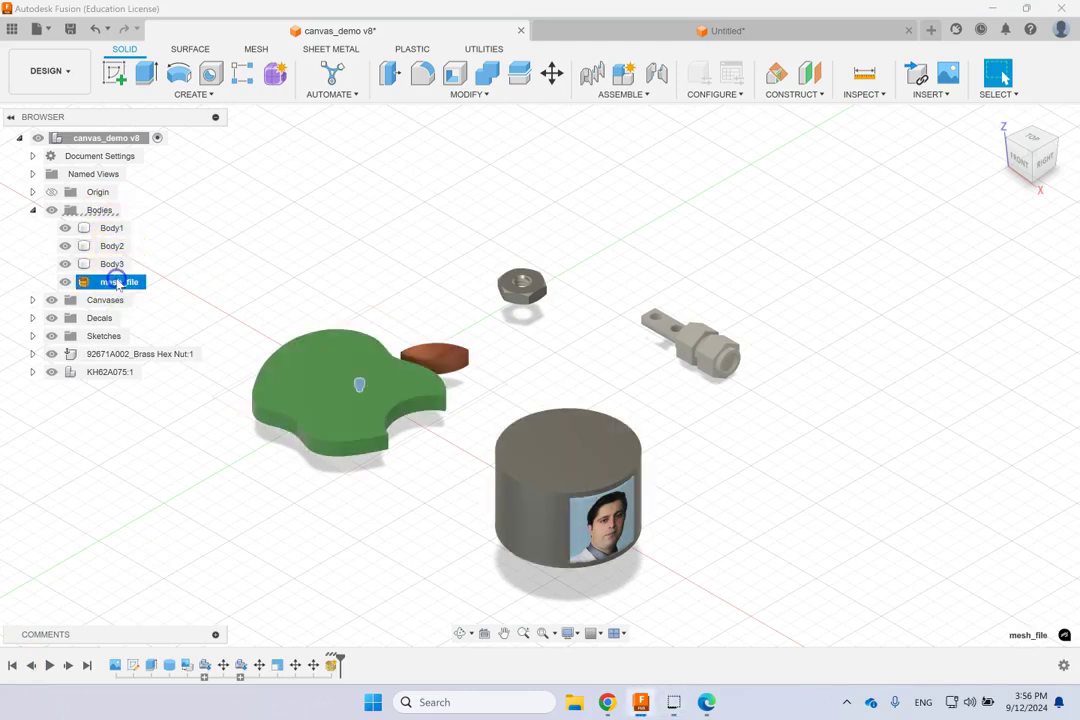
click(551, 73)
drag(395, 369, 506, 328)
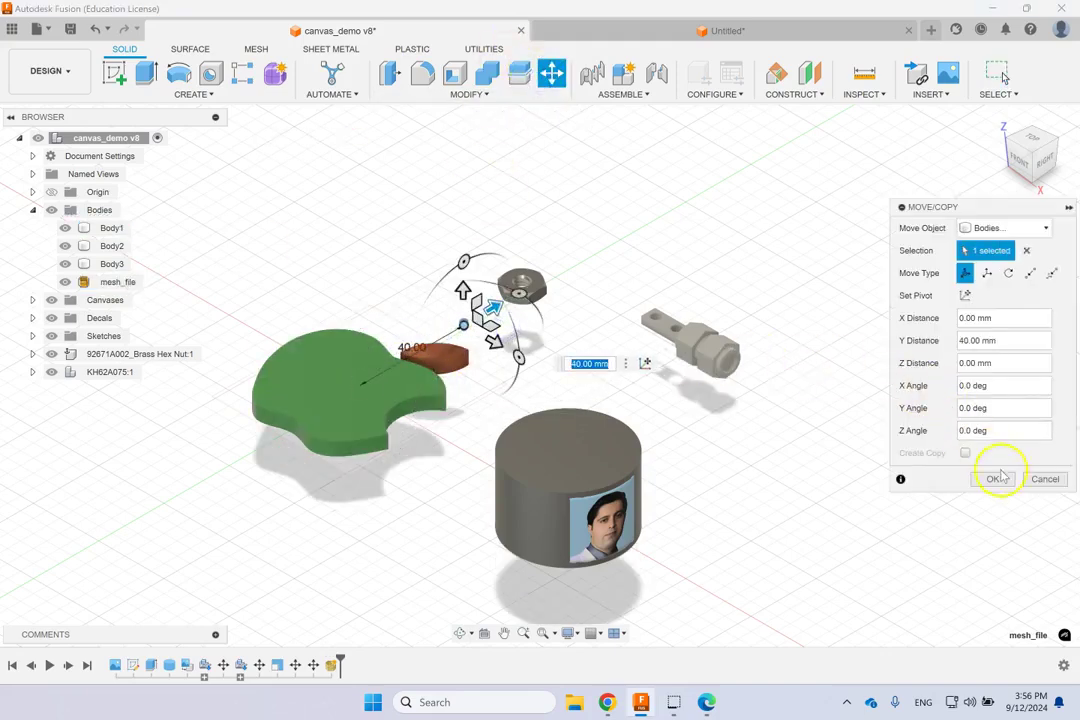
click(1000, 477)
click(461, 326)
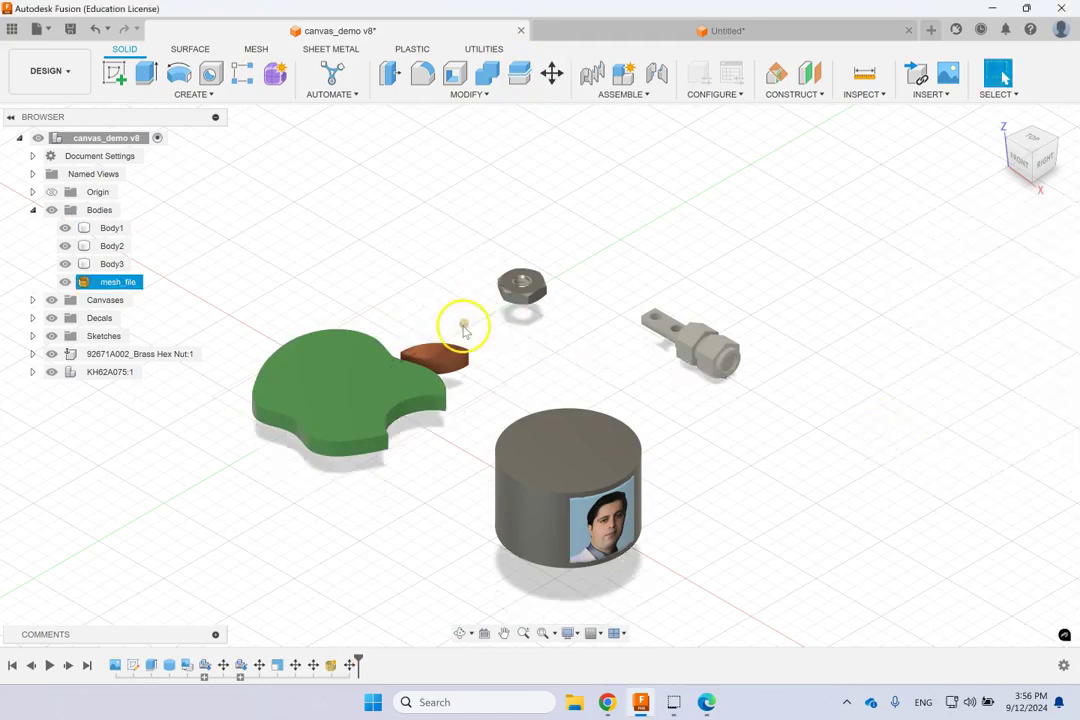
click(500, 97)
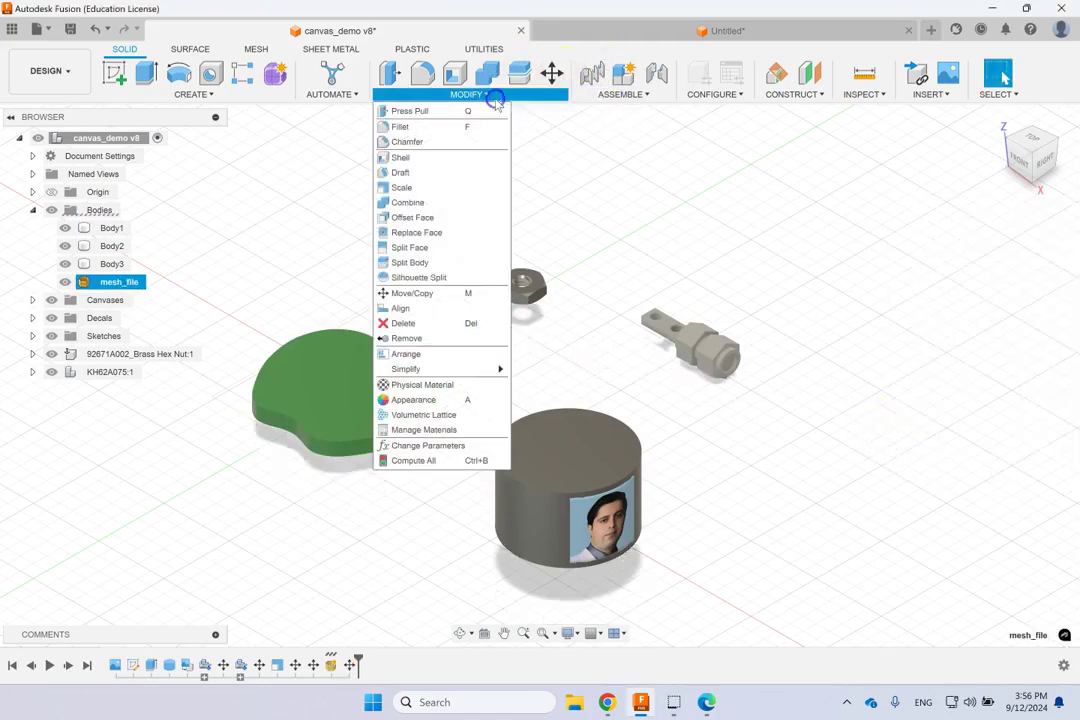
click(434, 202)
click(1043, 343)
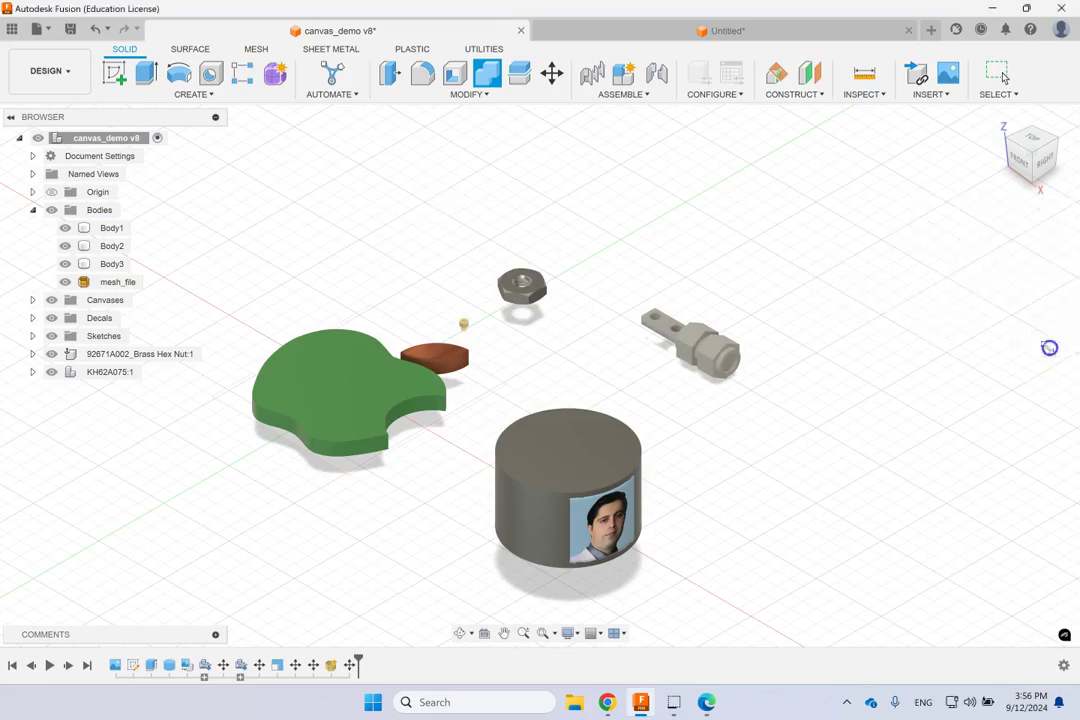
Scale the mesh_file body uniformly by a factor of 5.
click(468, 97)
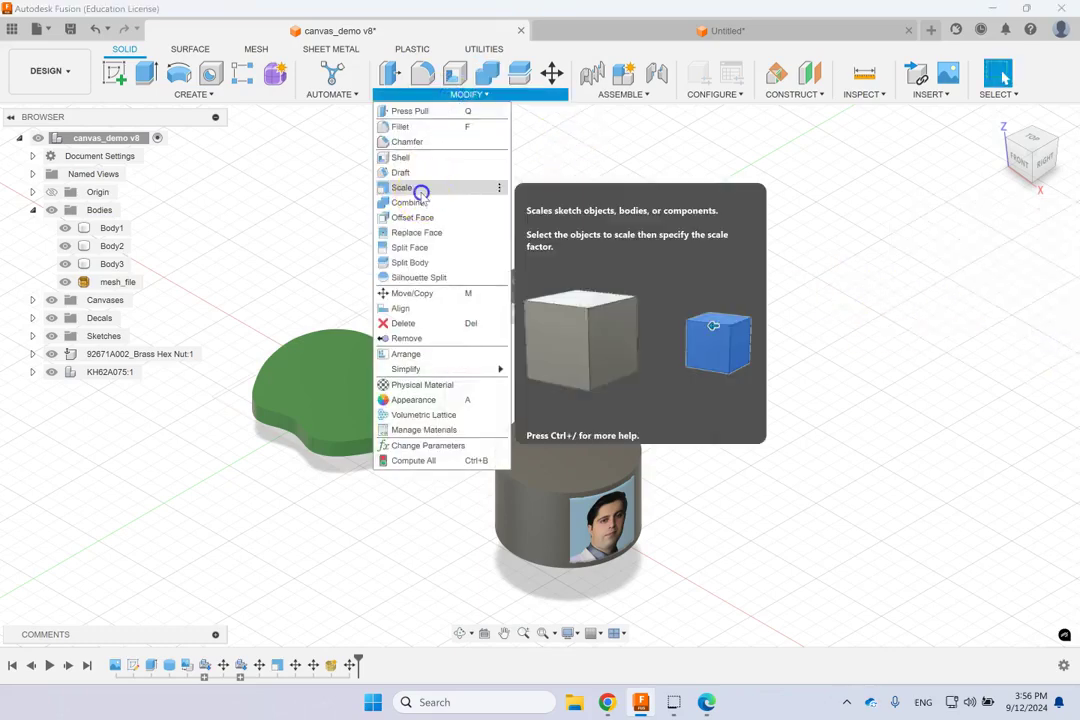
click(419, 189)
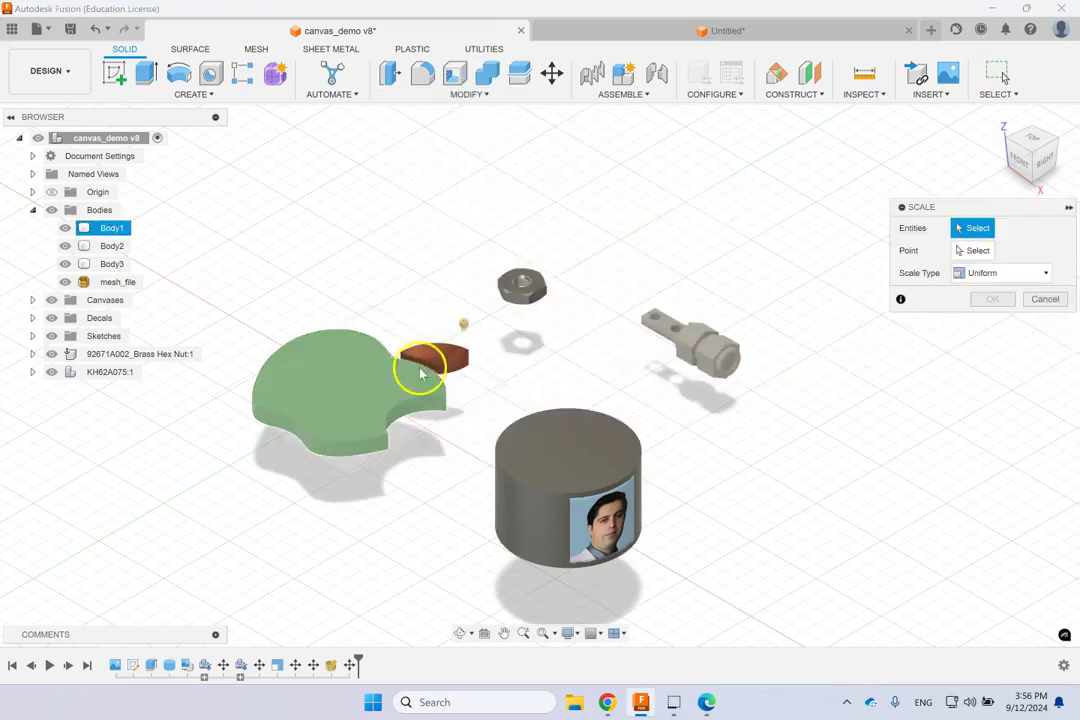
click(463, 326)
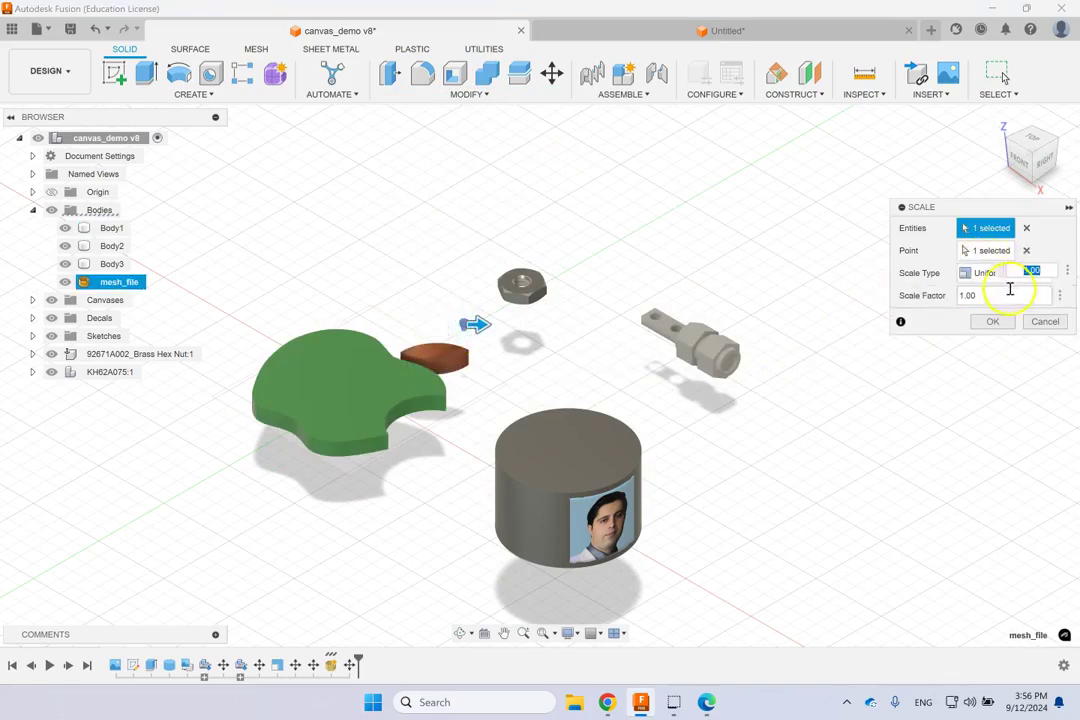
double_click(996, 302)
text(5)
key(Return)
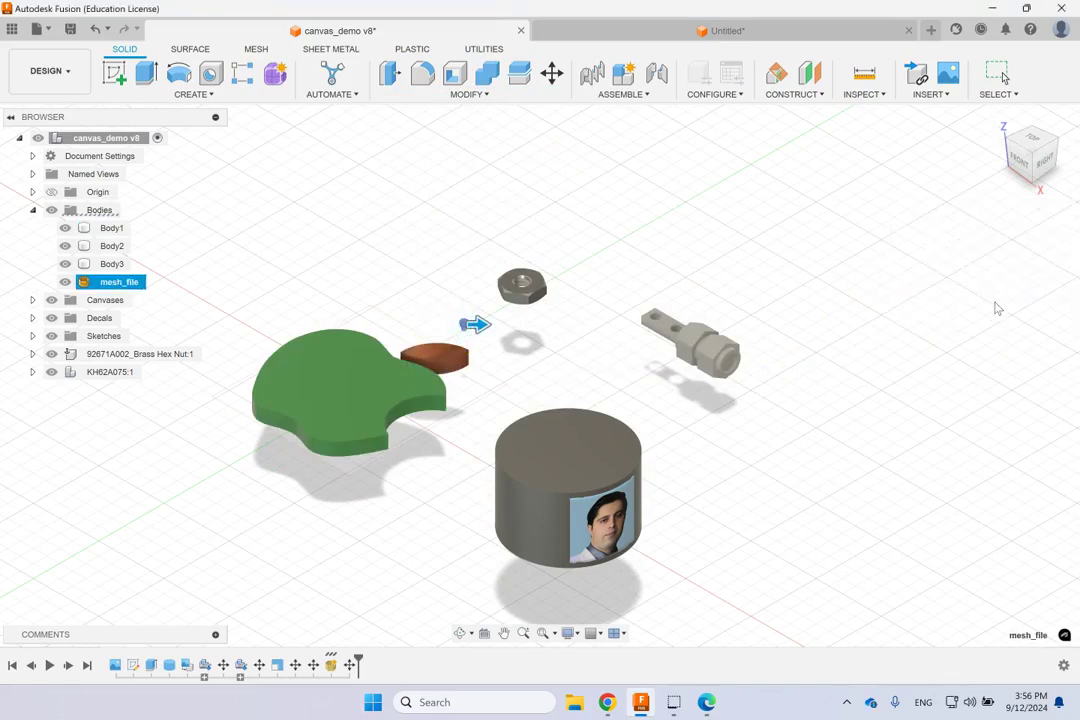
Examine the scaled screw mesh up close, and review all inserted parts together with the available insert commands.
scroll(485, 362, up, 6)
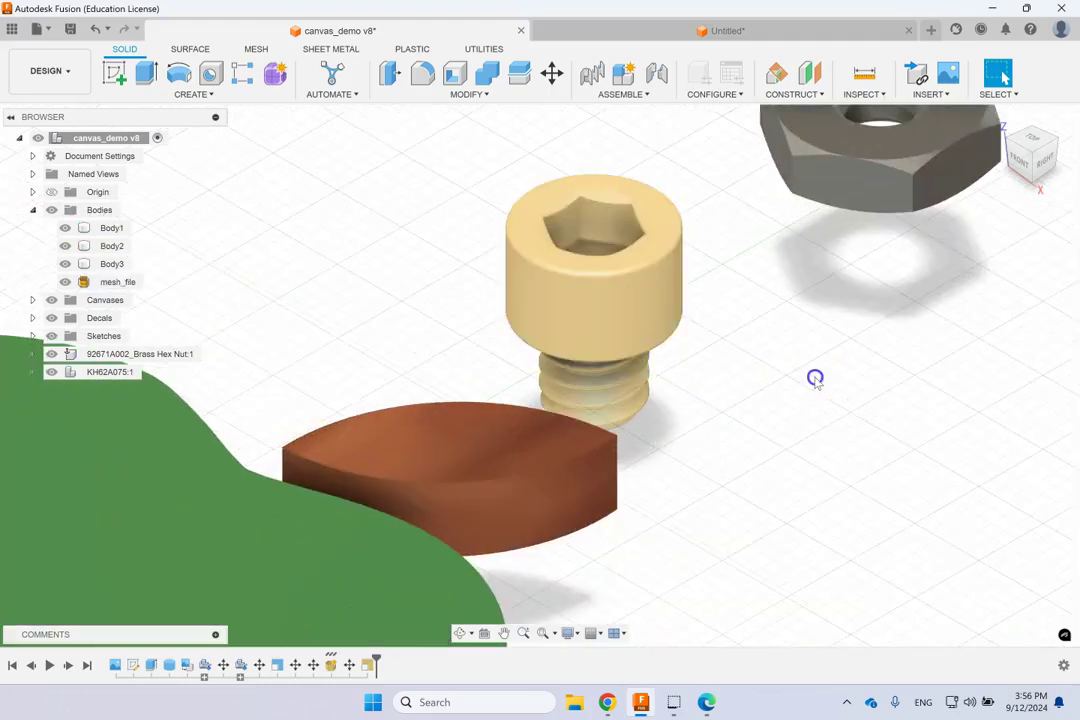
scroll(815, 380, down, 5)
scroll(815, 383, down, 3)
scroll(815, 383, up, 2)
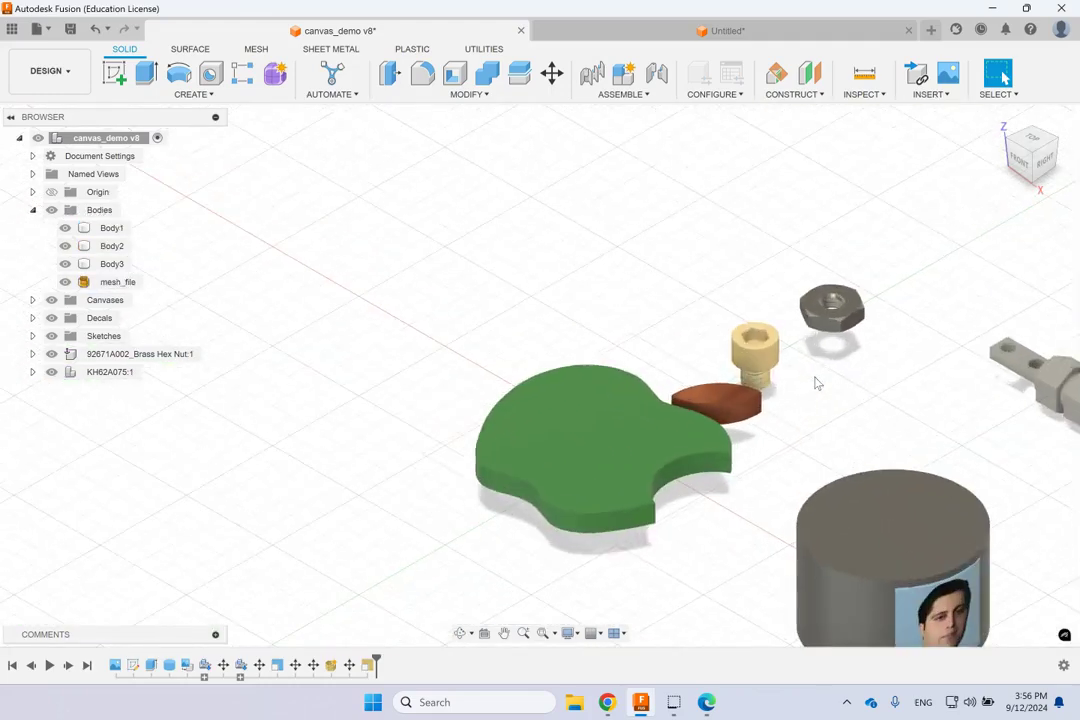
right_click(810, 77)
click(997, 121)
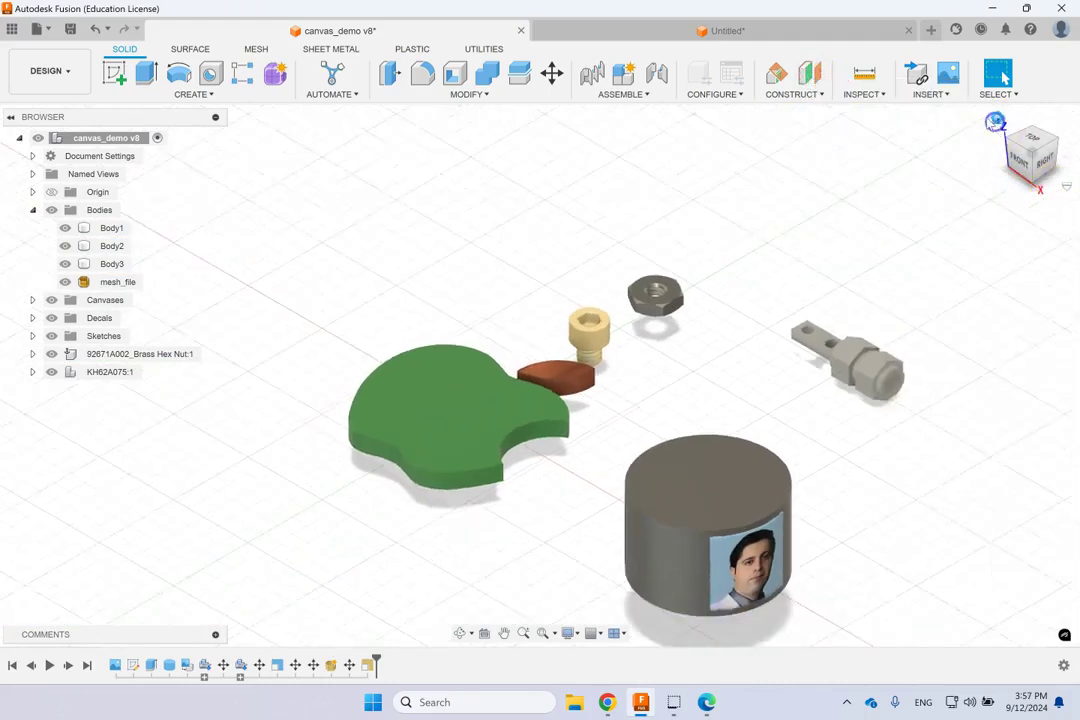
scroll(530, 264, up, 1)
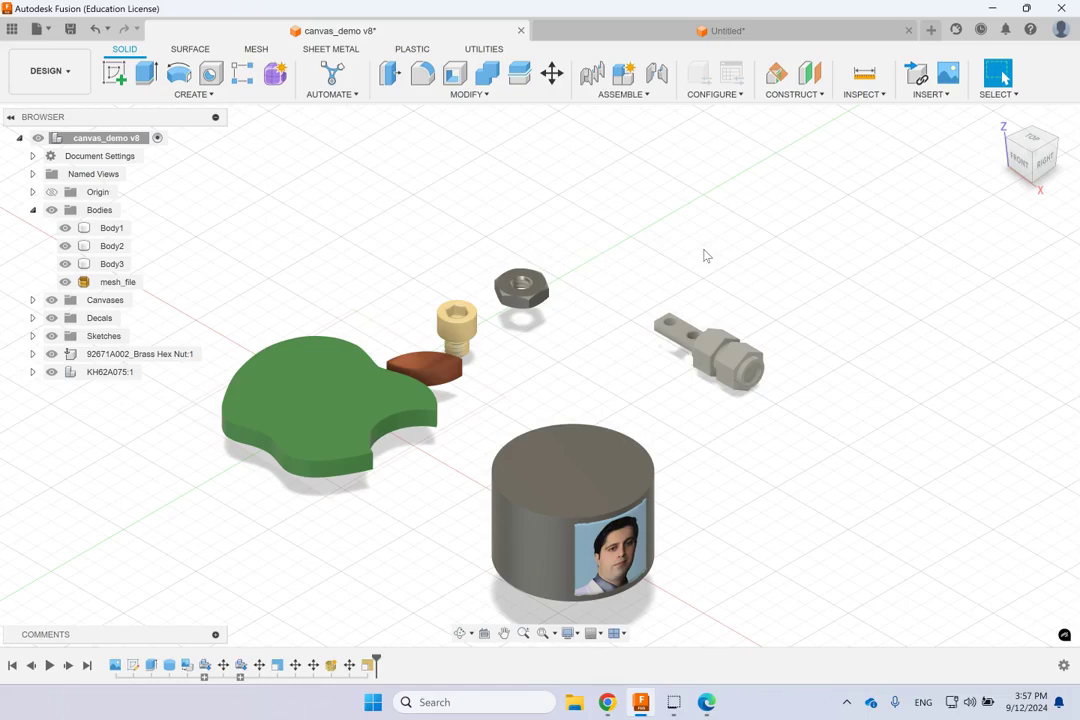
click(940, 94)
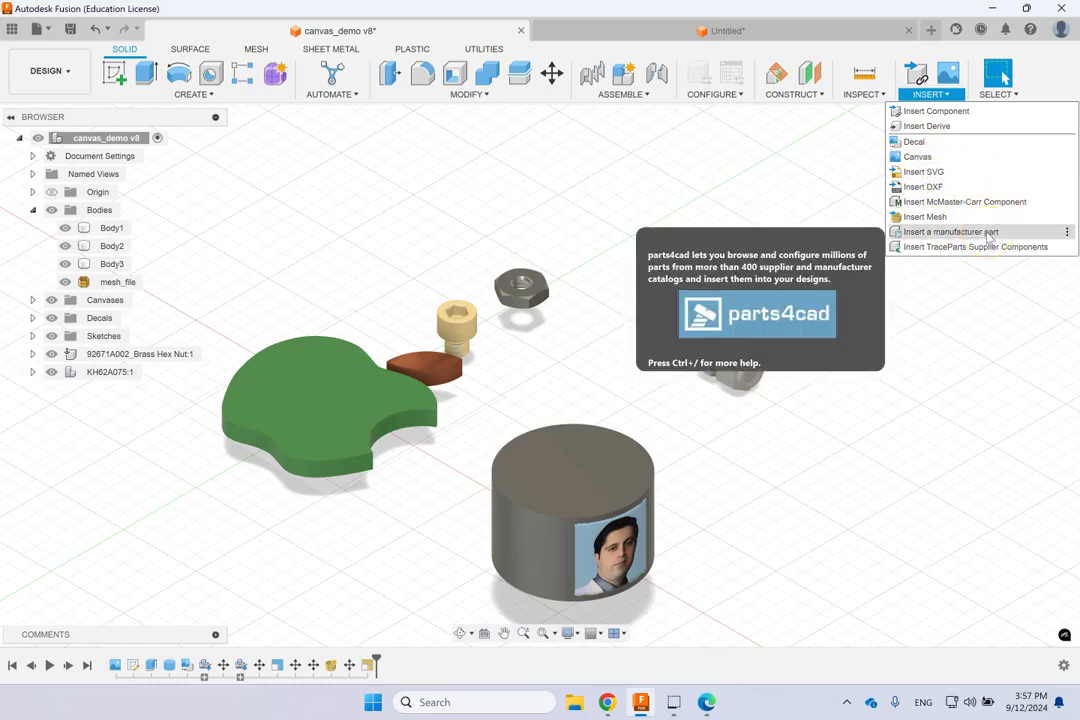
click(604, 192)
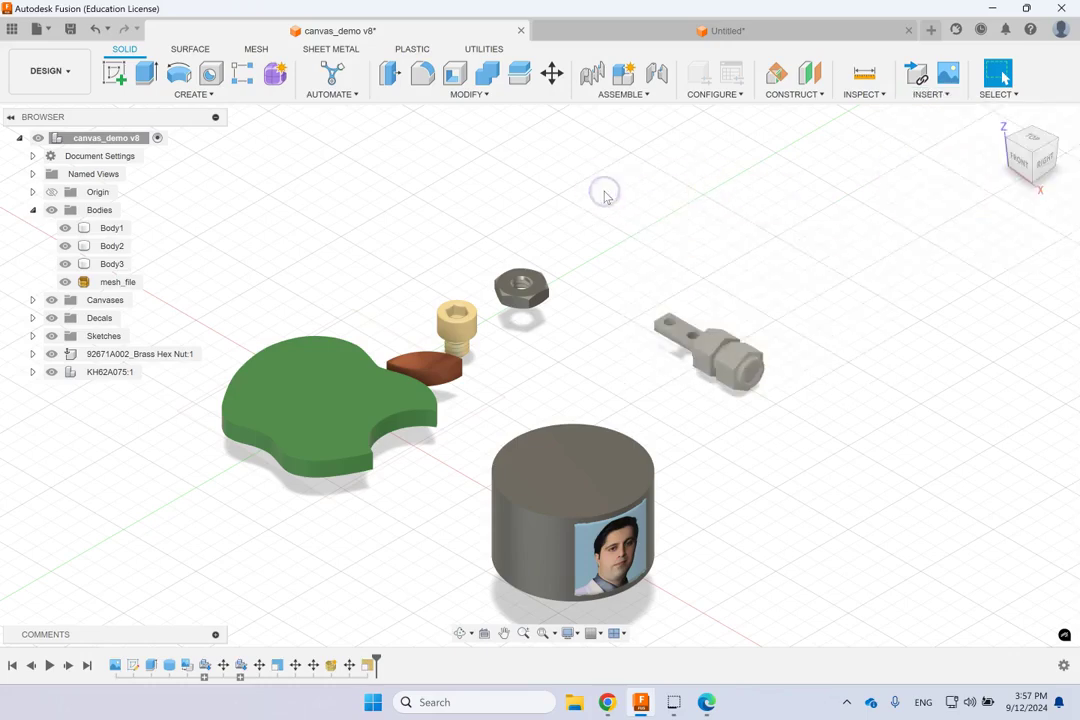
click(297, 397)
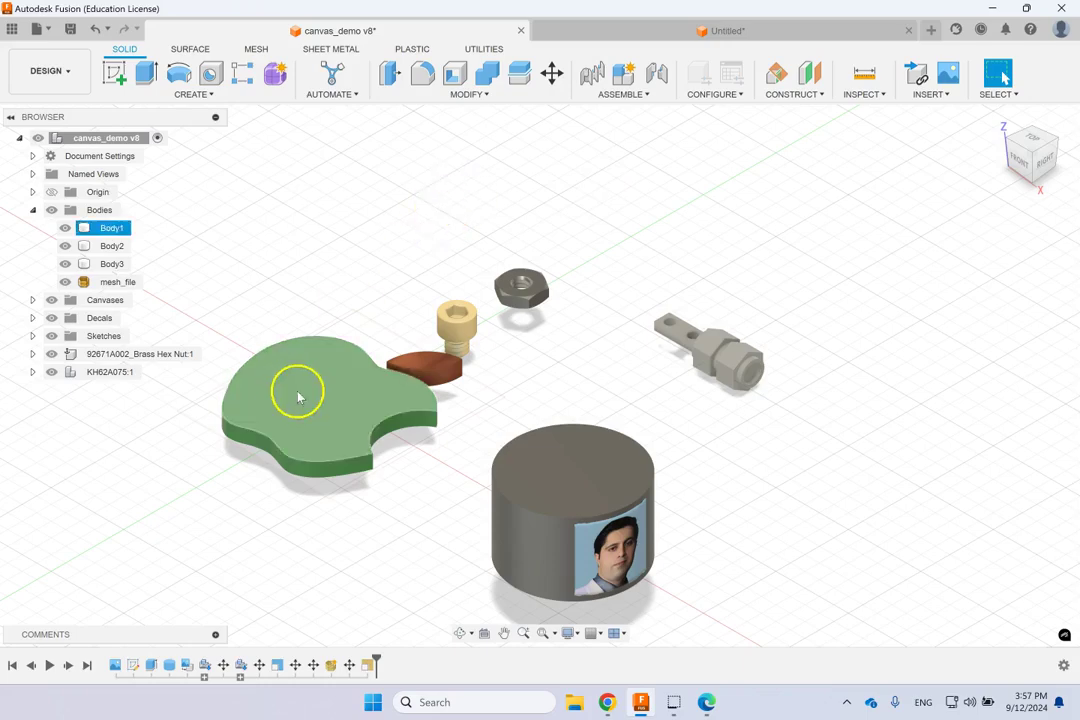